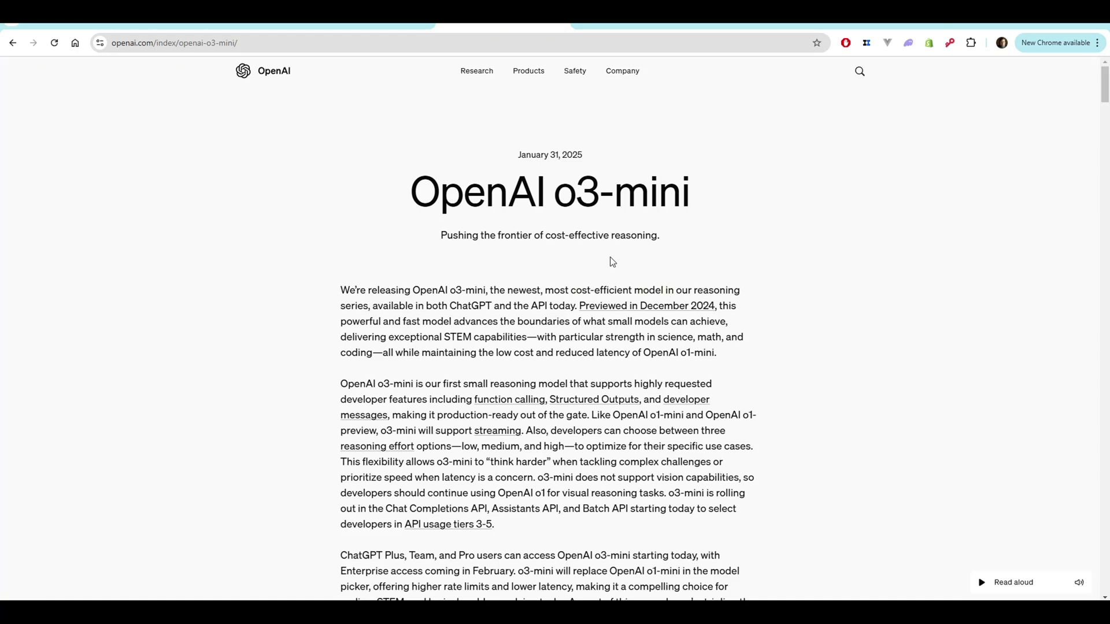
scroll(687, 251, "down", 1)
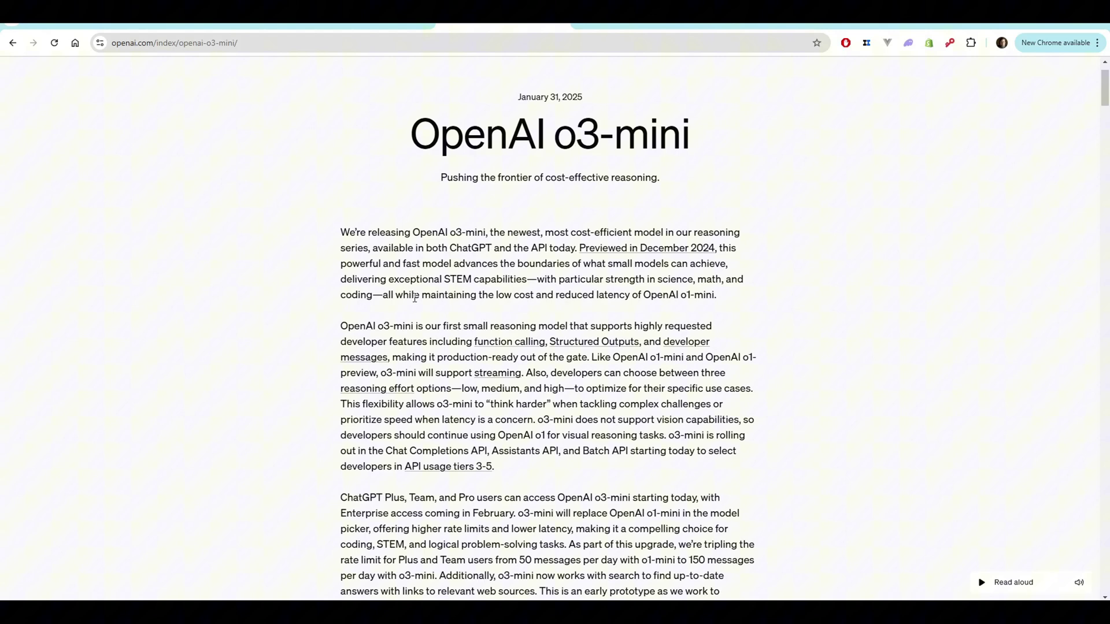
Highlight the article's phrases on o3-mini's exceptional STEM, science, math and coding strengths.
left_click_drag(389, 279, 524, 280)
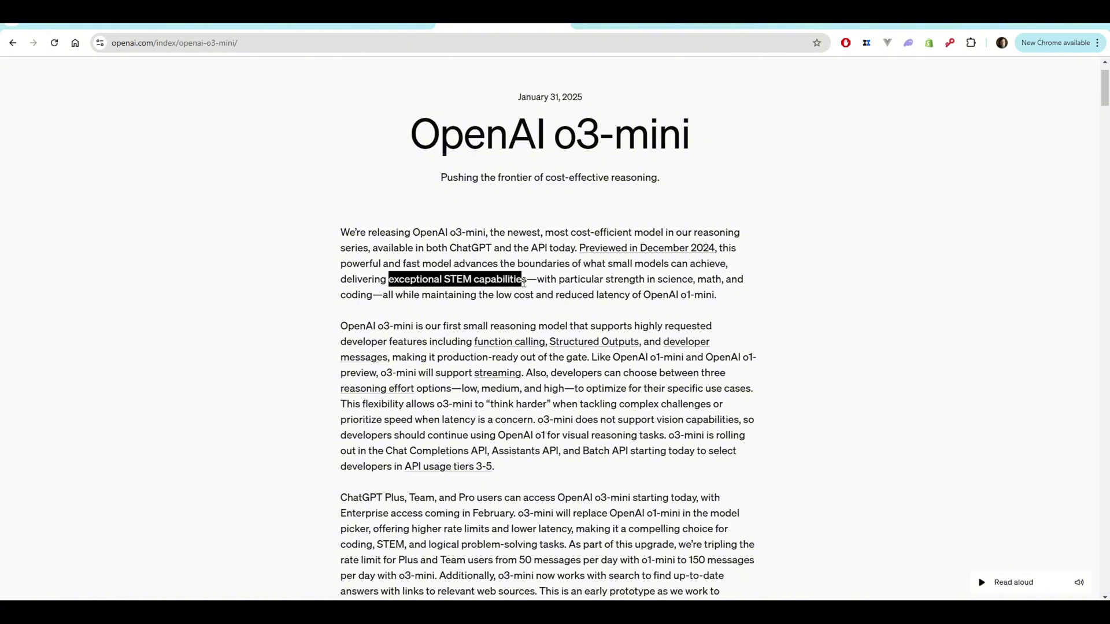
left_click(619, 307)
left_click_drag(593, 279, 401, 299)
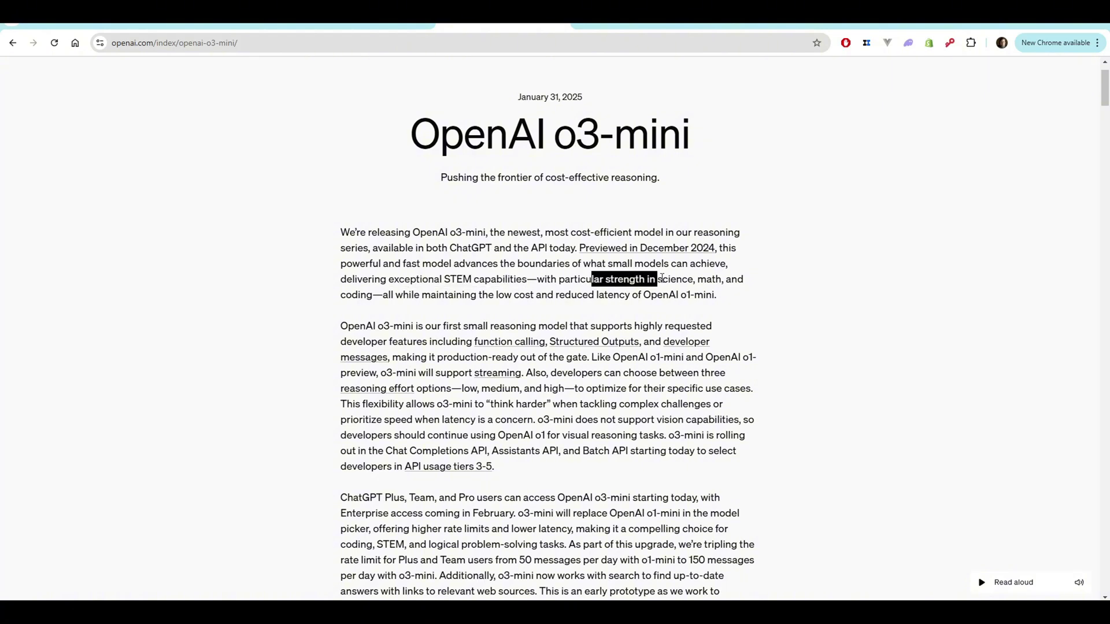
left_click(375, 298)
Highlight the lower intelligence cost and 95% per-token price cut lines, then strike the cue ball.
mouse_move(664, 300)
left_mouse_down()
mouse_move(501, 323)
mouse_move(643, 317)
left_mouse_up()
left_click(655, 319)
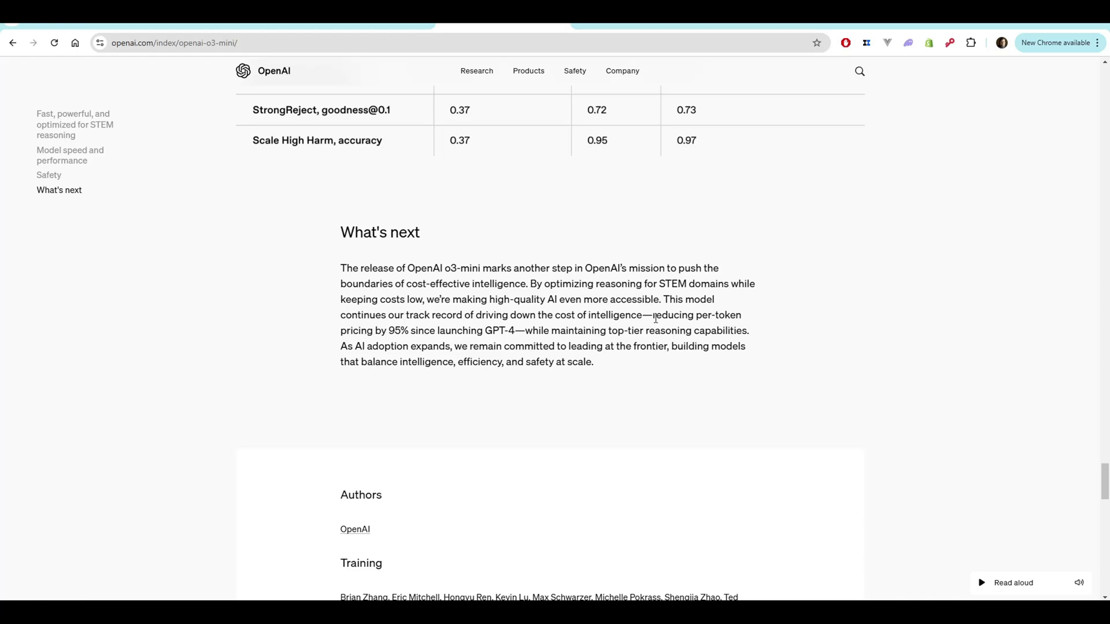
left_click_drag(341, 331, 521, 332)
left_click(529, 348)
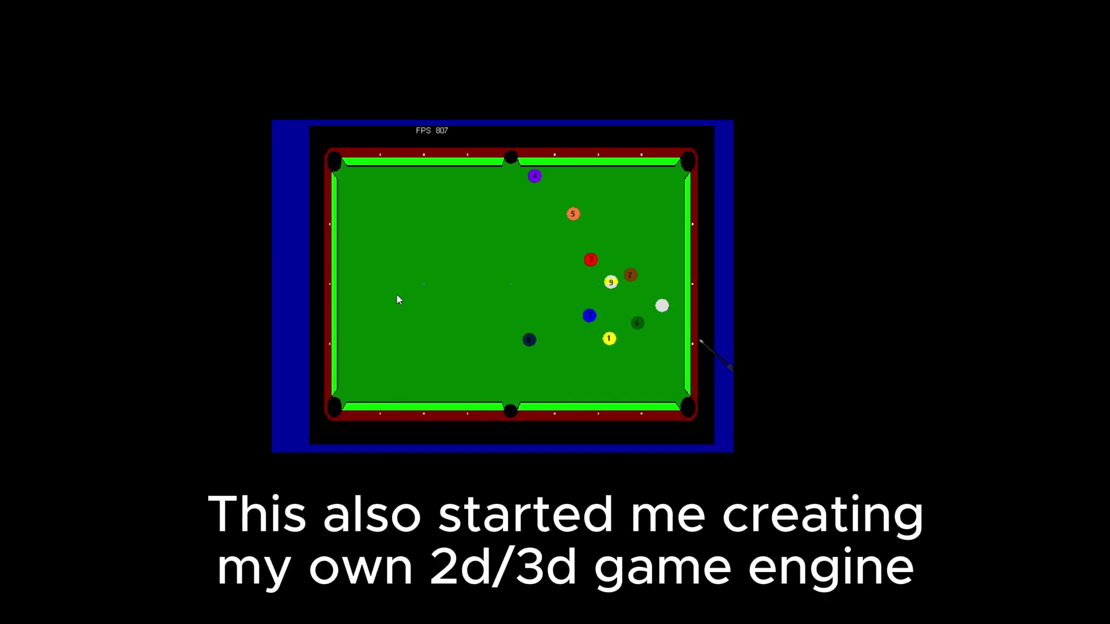
key("space")
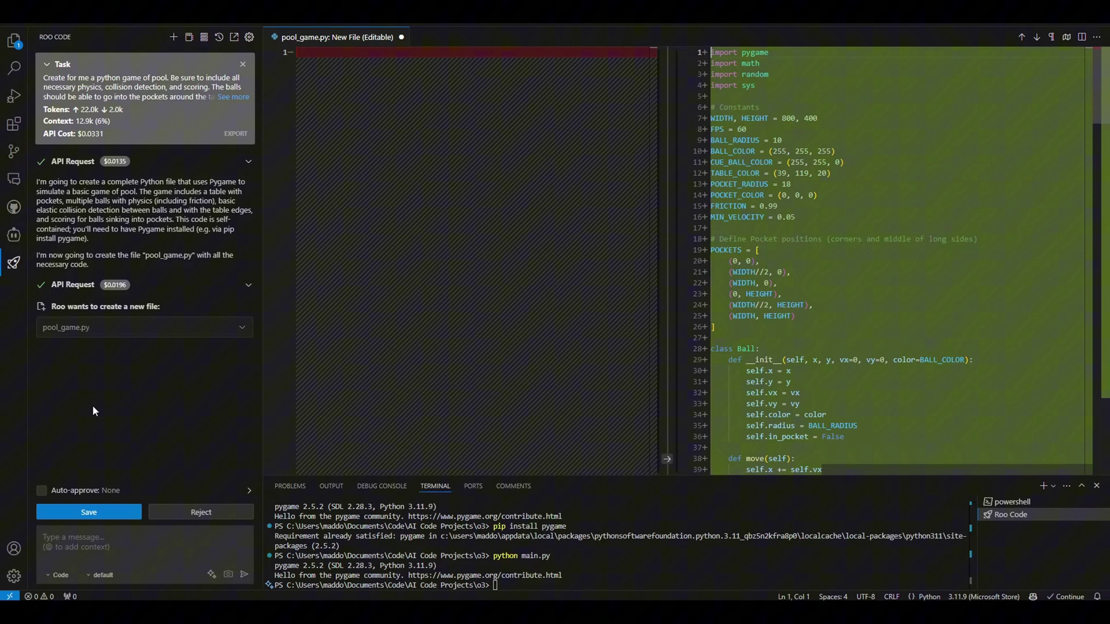
Accept and run pool_game.py, close the Pygame window, then rerun it with the recalled command.
left_click(101, 512)
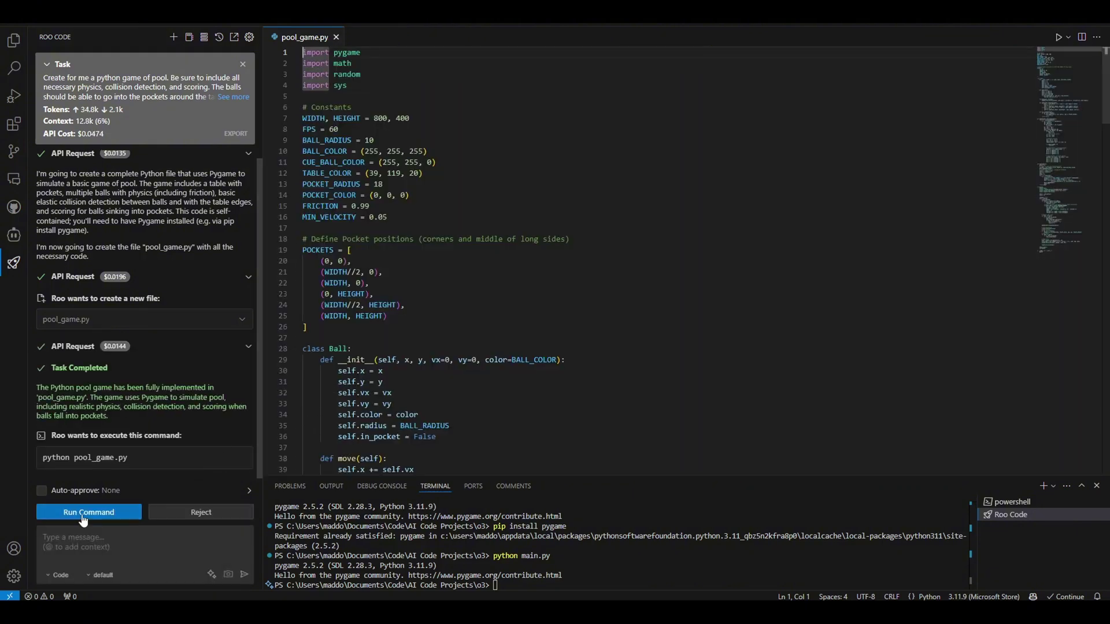
left_click(83, 512)
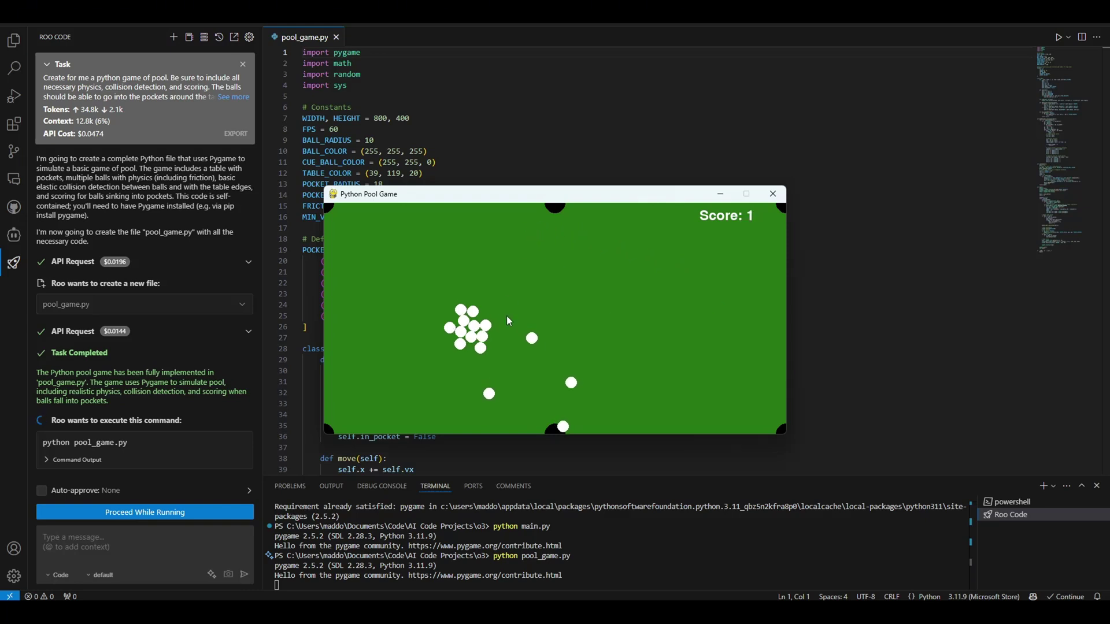
left_click(771, 193)
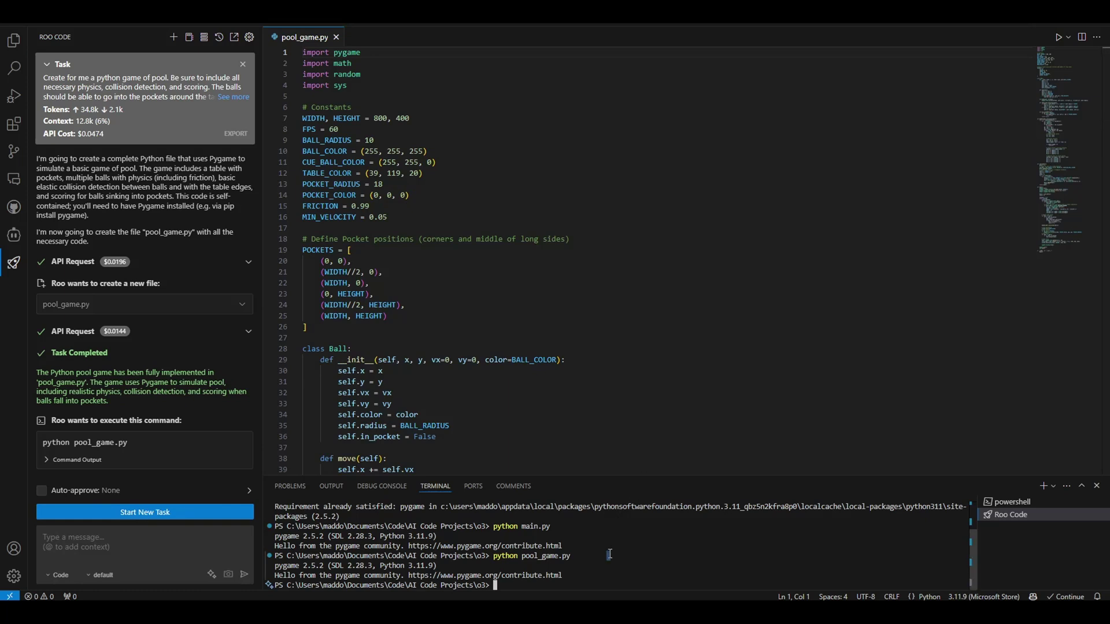
key("Up")
key("Return")
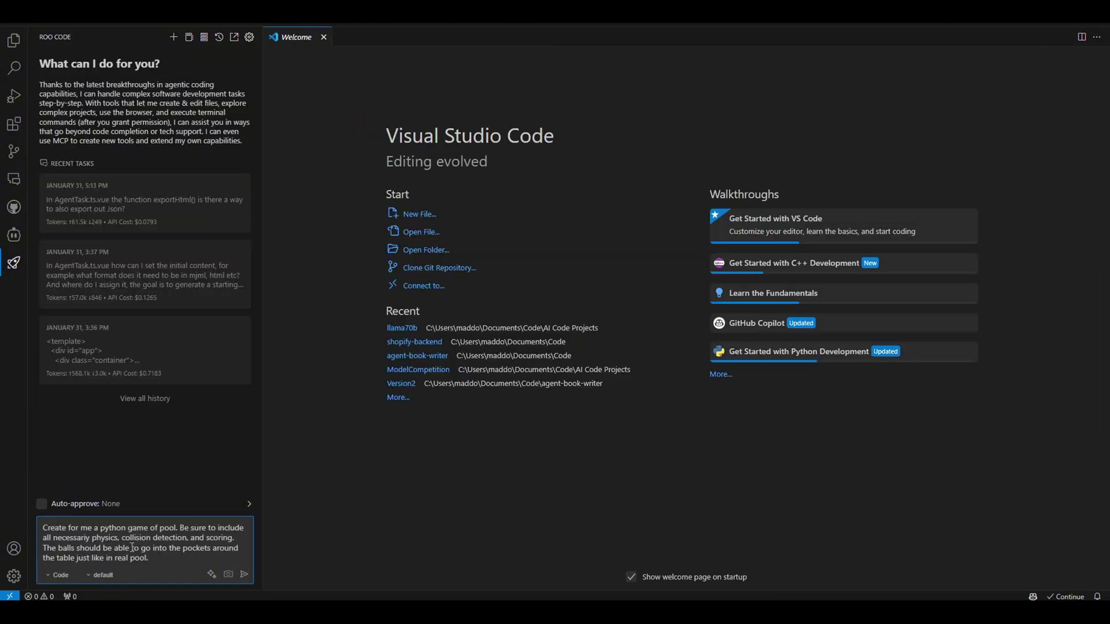
Select the pasted pool-game prompt and submit it as a new Roo Code task.
key("ctrl+a")
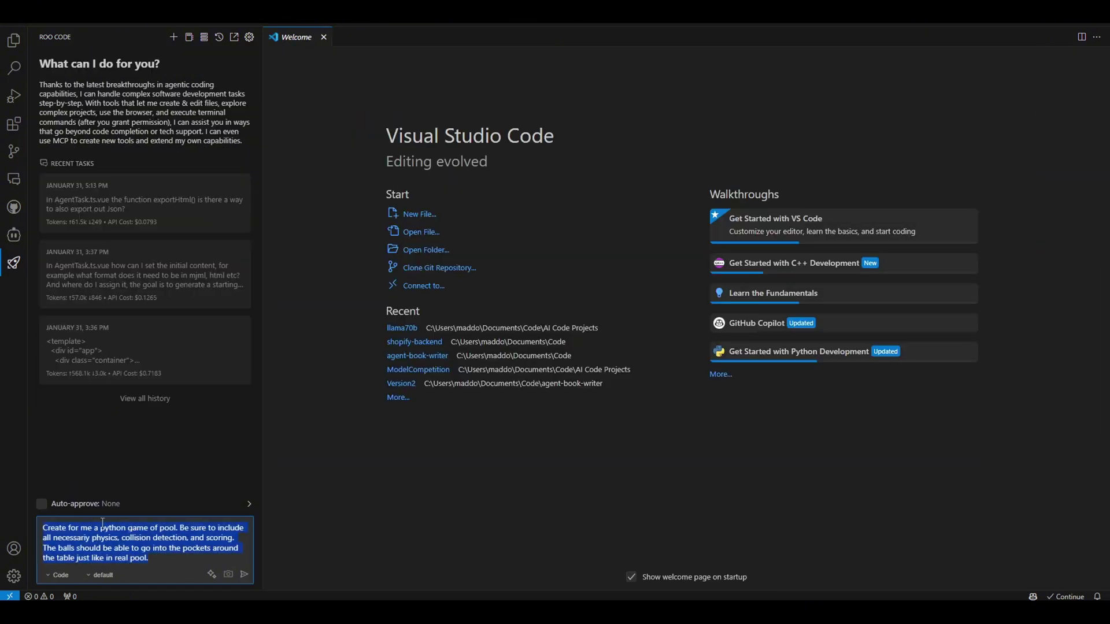
left_click(243, 574)
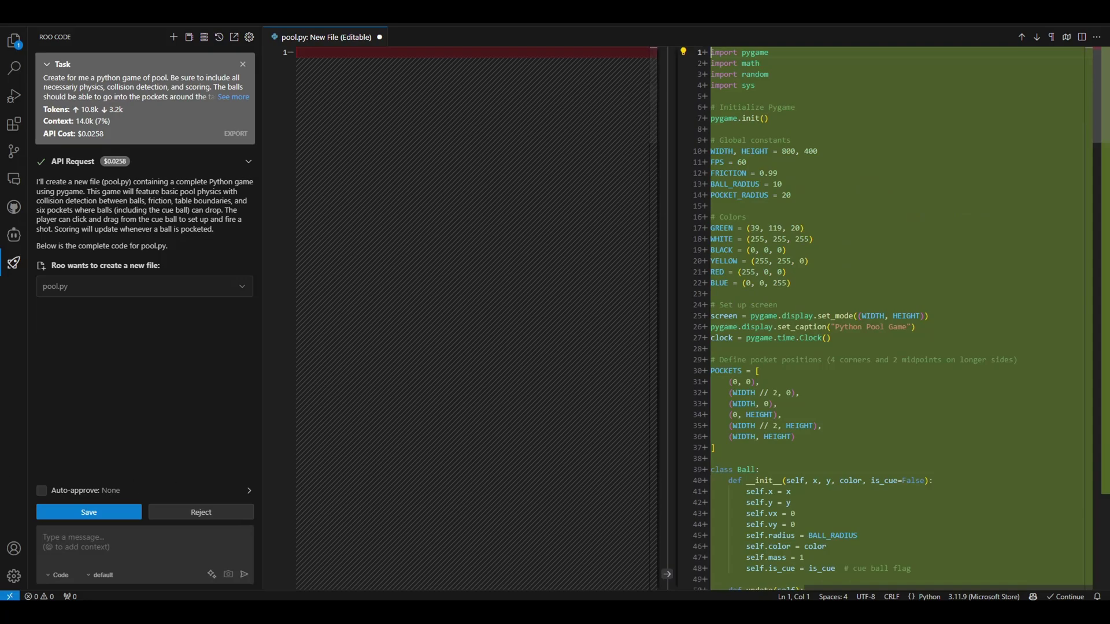
Accept pool.py, break the rack with the cue ball, then shoot downward across the table.
left_click(89, 513)
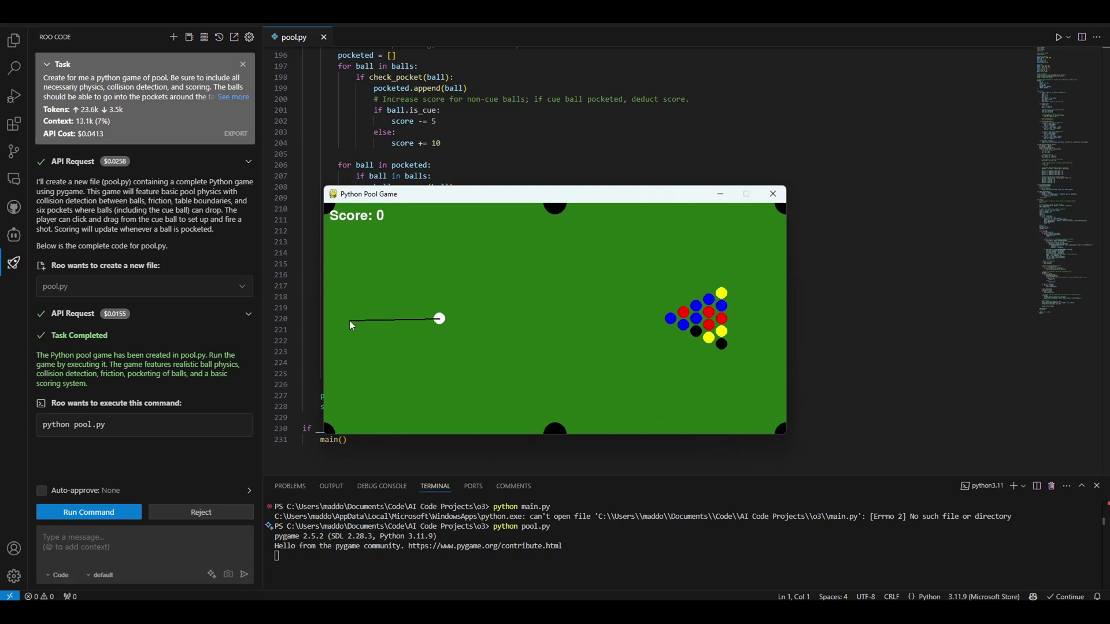
left_click_drag(350, 324, 325, 315)
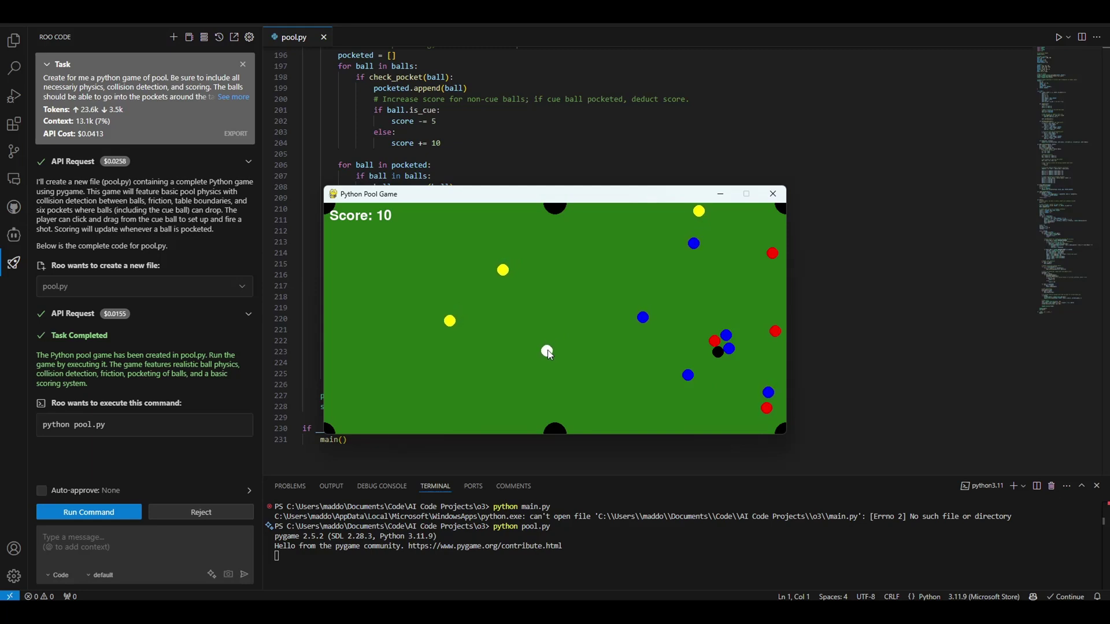
left_click_drag(546, 350, 542, 310)
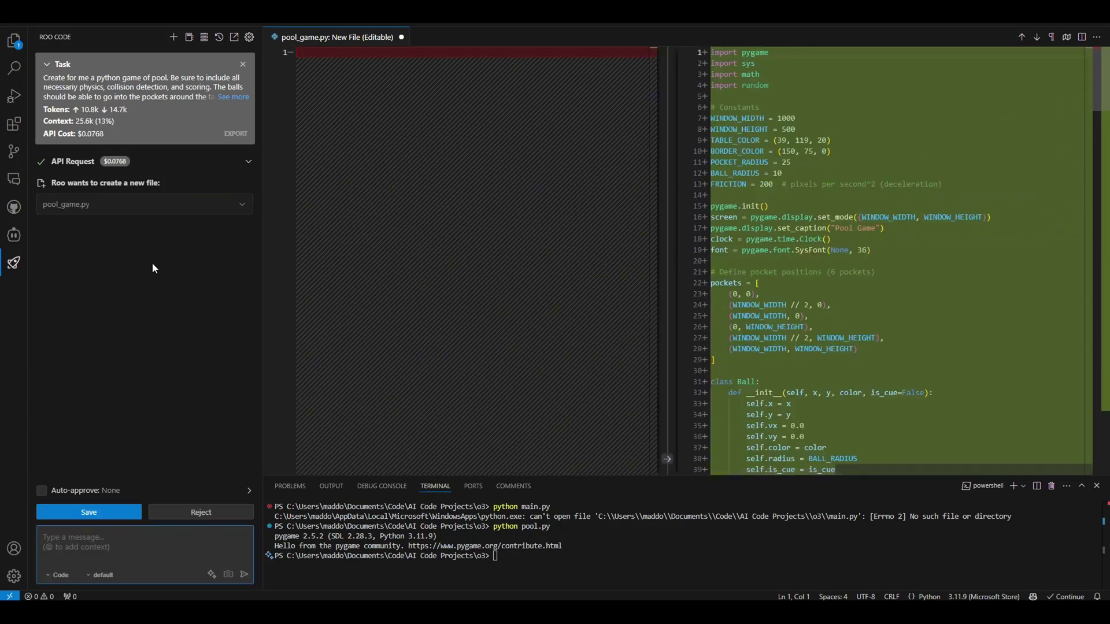
Accept the new pool_game.py and launch it with Roo's suggested run command.
left_click(103, 512)
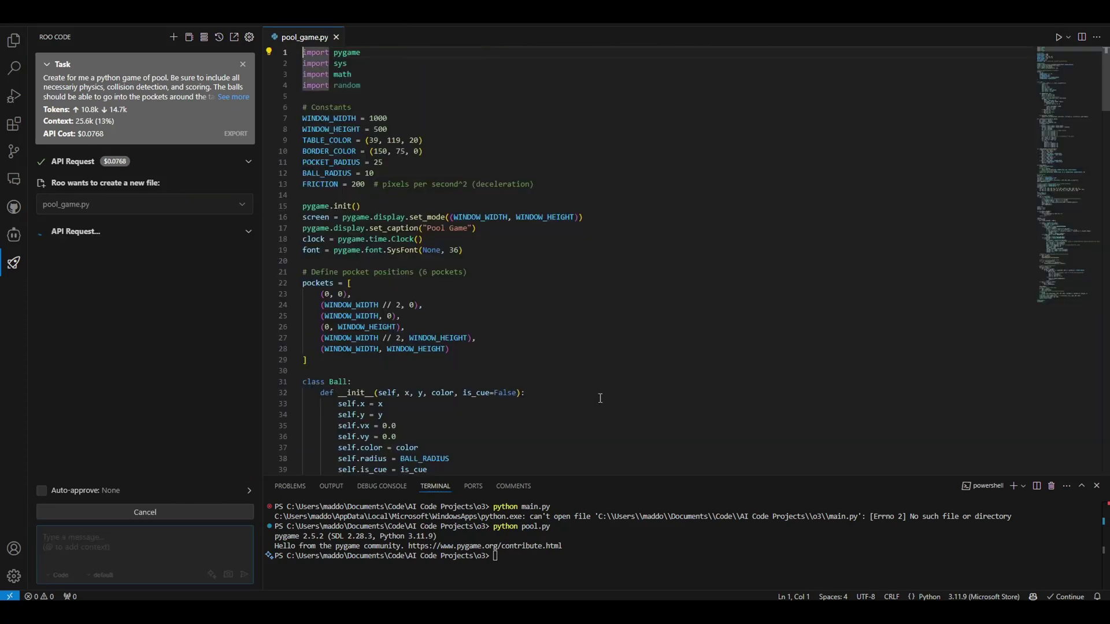
scroll(541, 337, "down", 10)
scroll(564, 333, "down", 10)
scroll(599, 329, "down", 10)
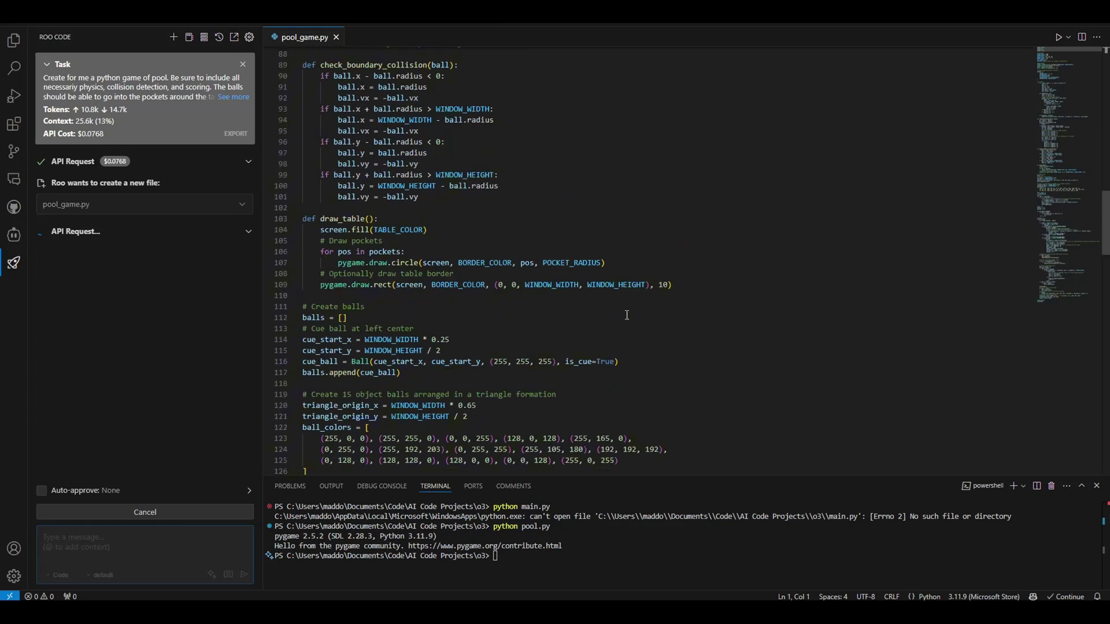
scroll(631, 323, "down", 10)
scroll(631, 323, "down", 8)
scroll(629, 317, "down", 8)
scroll(628, 311, "down", 5)
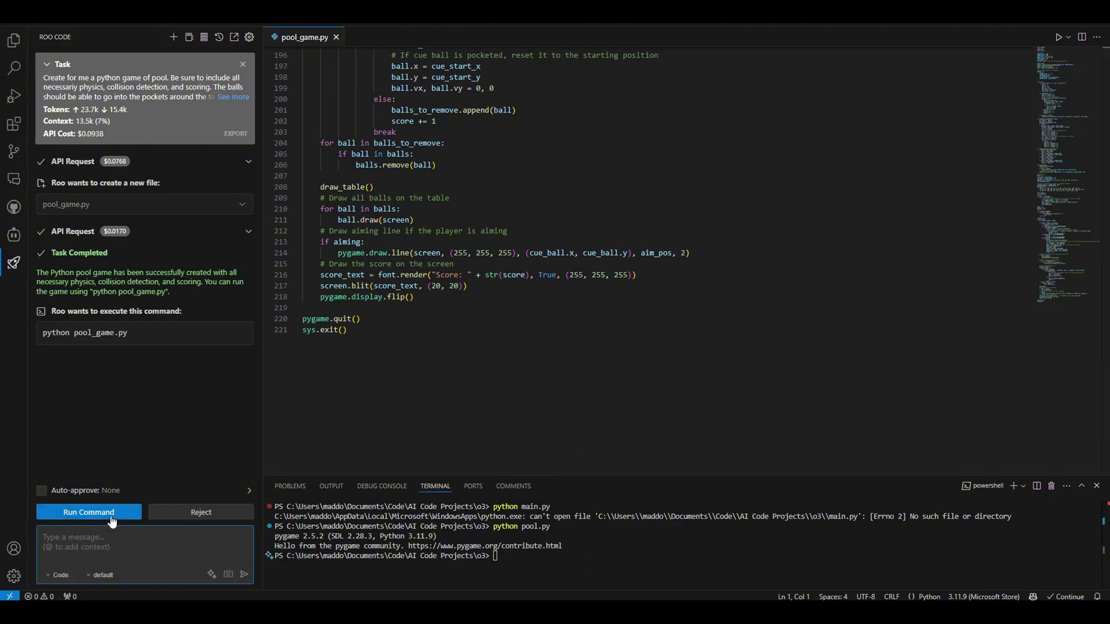
left_click(88, 512)
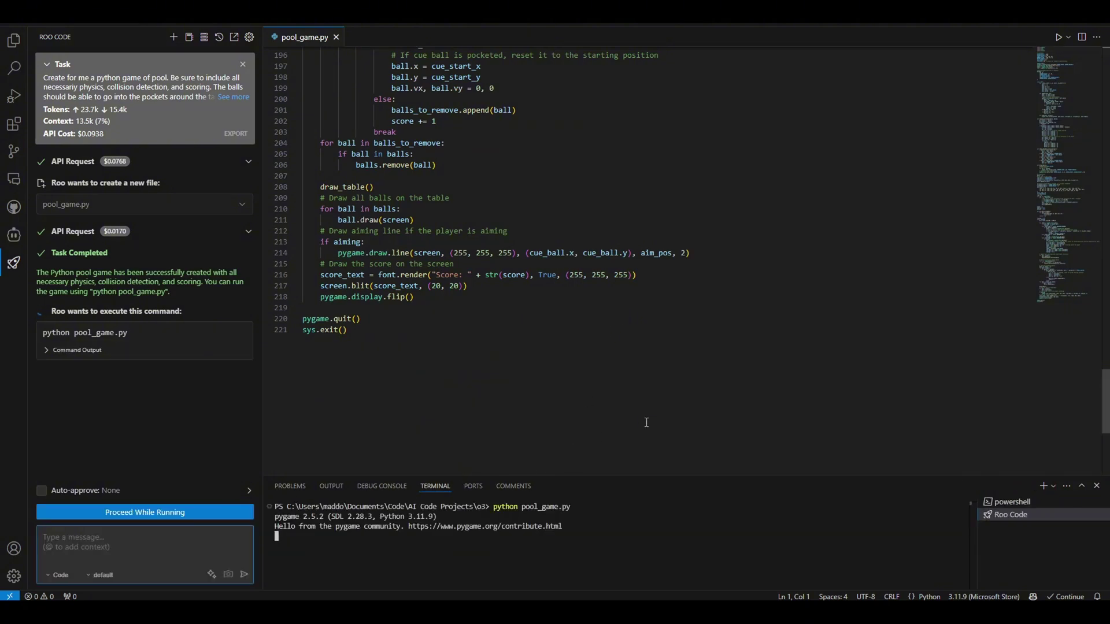
Take five cue-ball shots in Pool Game, aiming at the rack and the orange ball.
left_click_drag(411, 323, 249, 322)
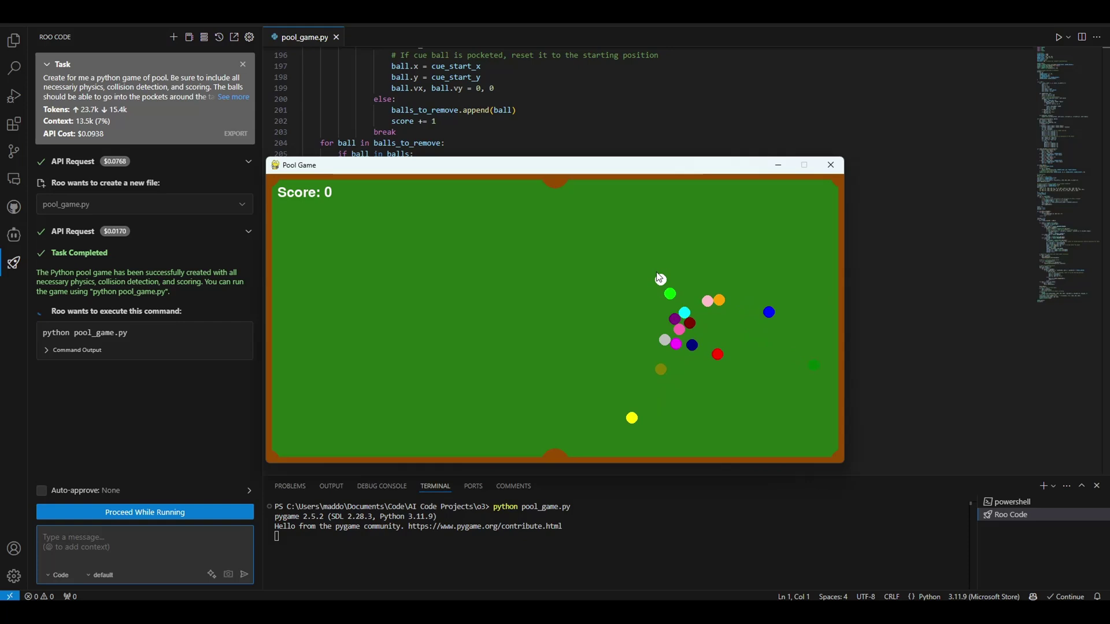
left_click_drag(660, 279, 589, 165)
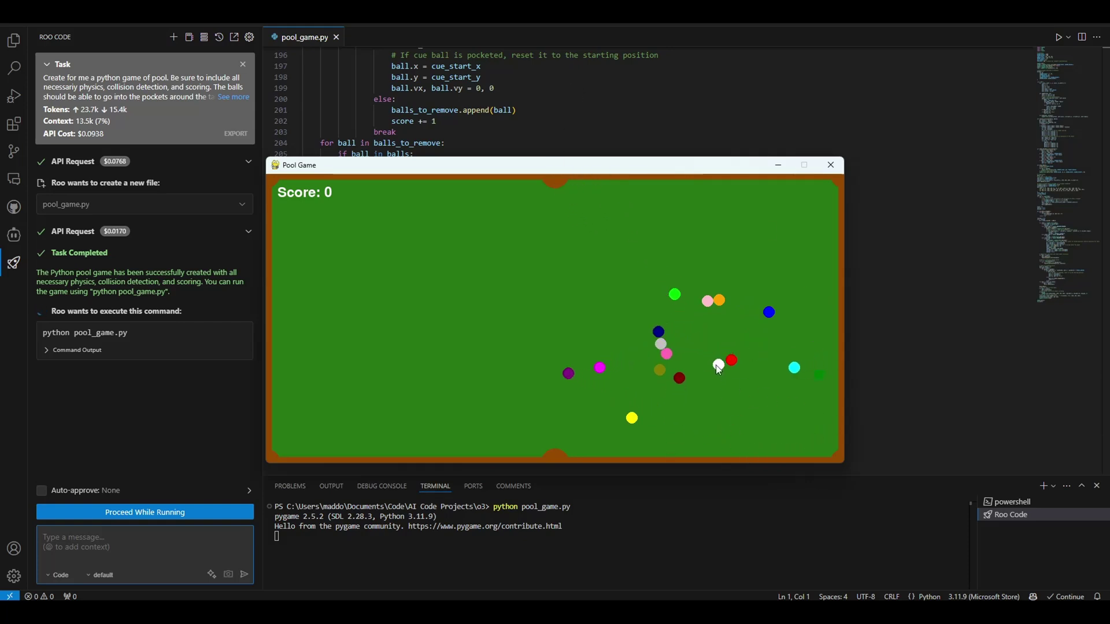
left_click_drag(716, 367, 876, 490)
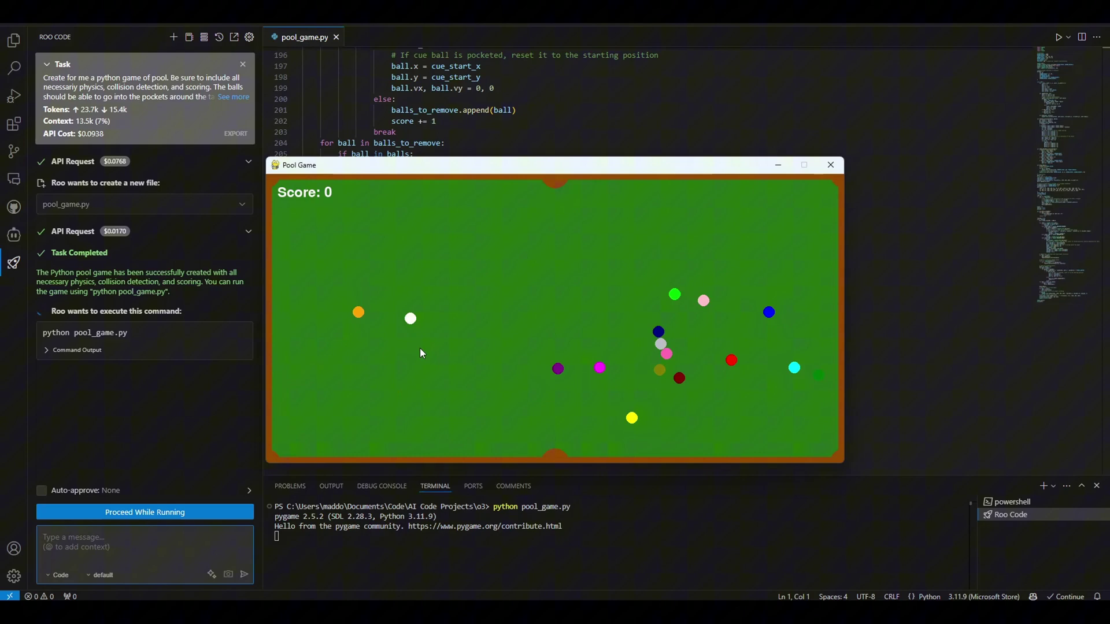
left_click_drag(429, 325, 547, 330)
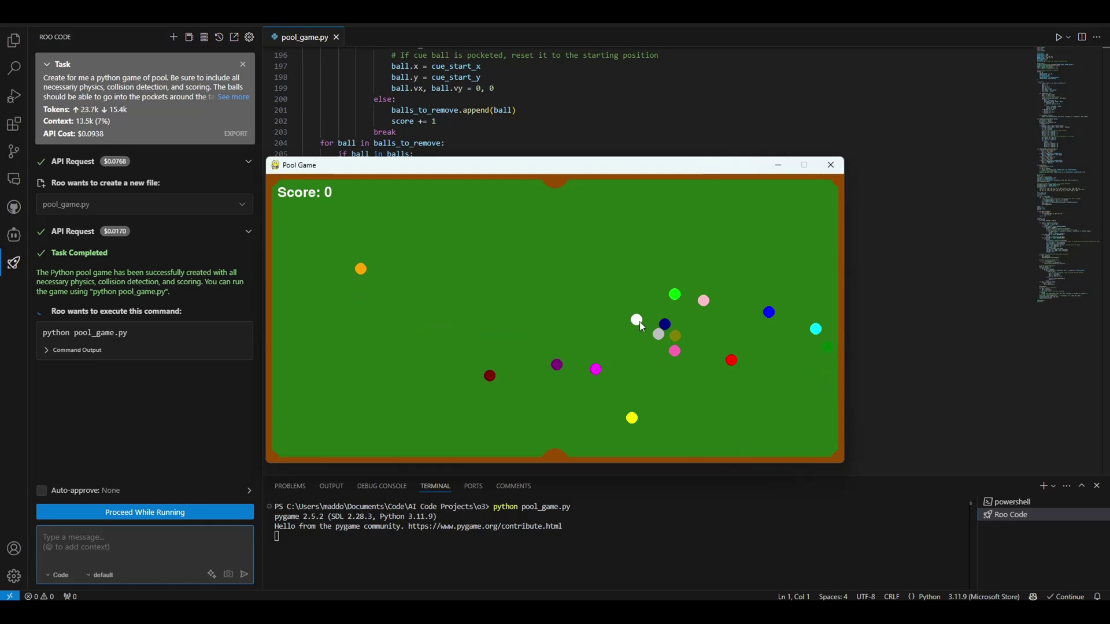
left_click_drag(640, 321, 716, 329)
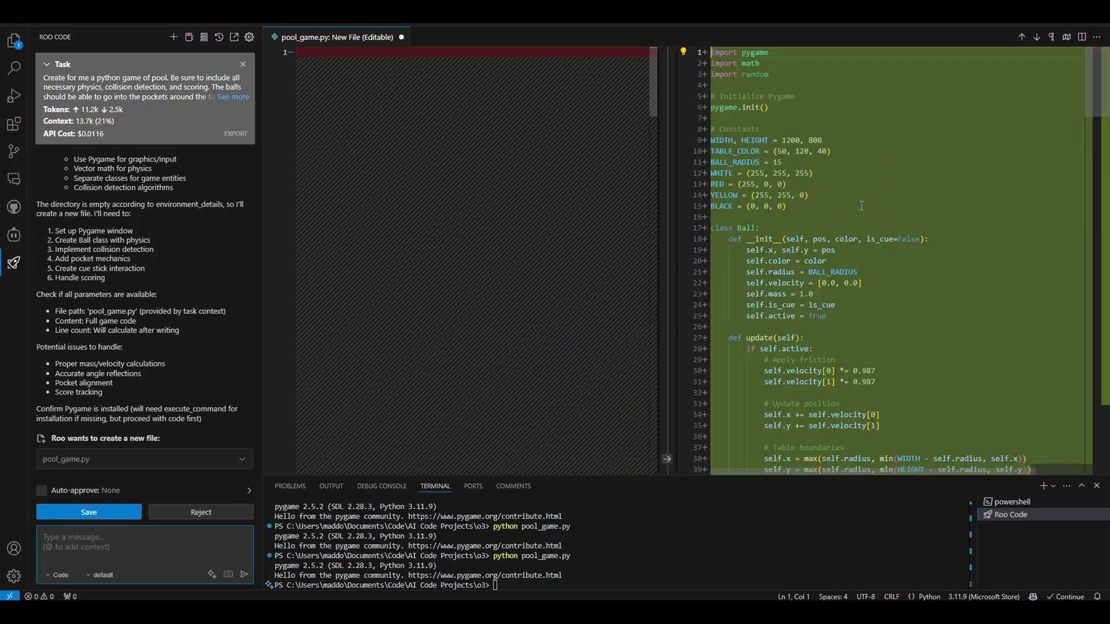
Accept pool_game.py, approve pip install pygame, and rerun python pool_game.py in the terminal.
left_click(89, 512)
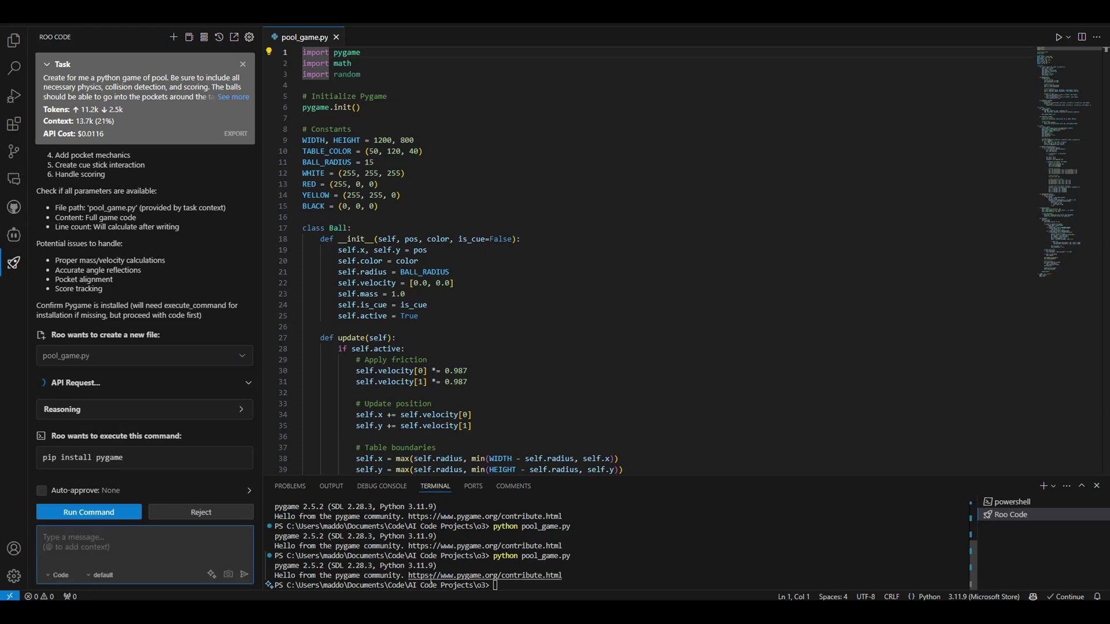
left_click(86, 512)
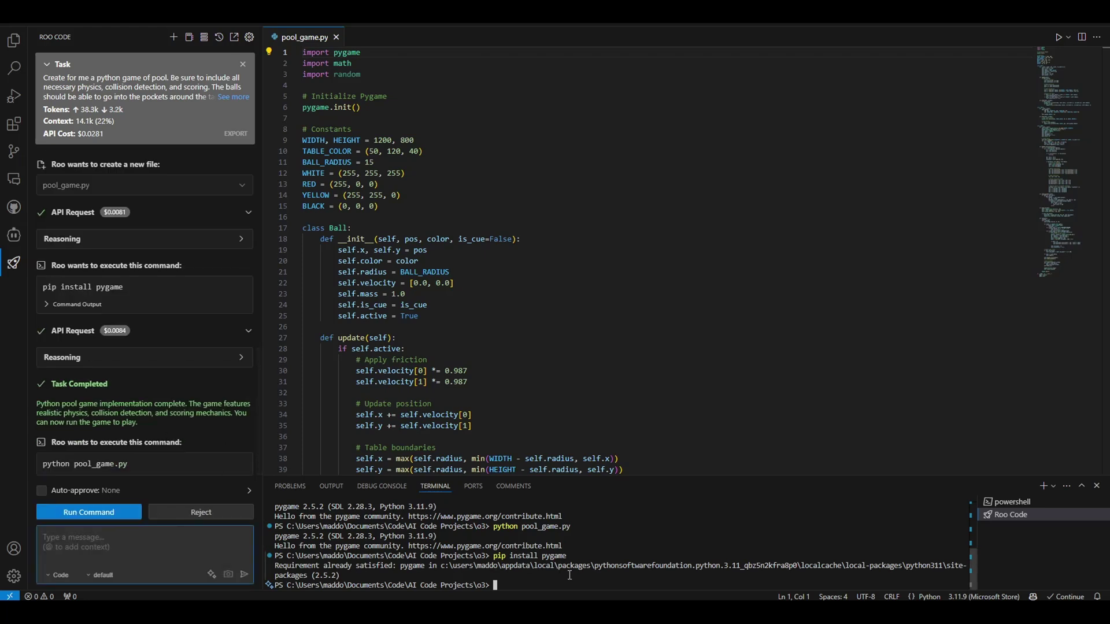
key("Up")
key("Up")
key("Return")
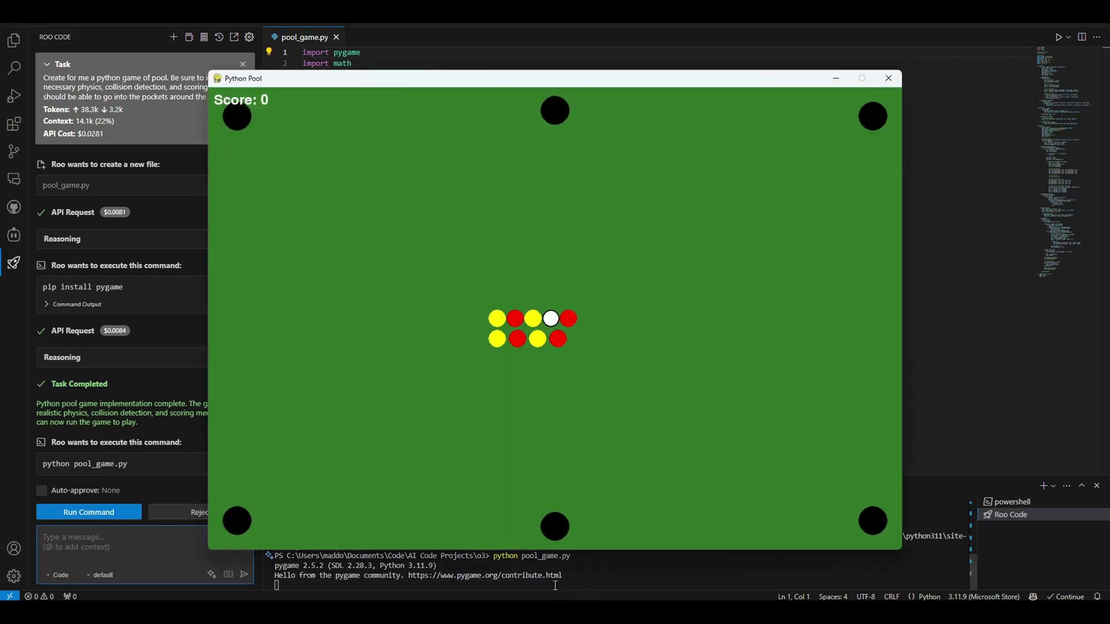
Fire several cue-ball shots in Python Pool, holding and dragging to charge power.
left_click(581, 269)
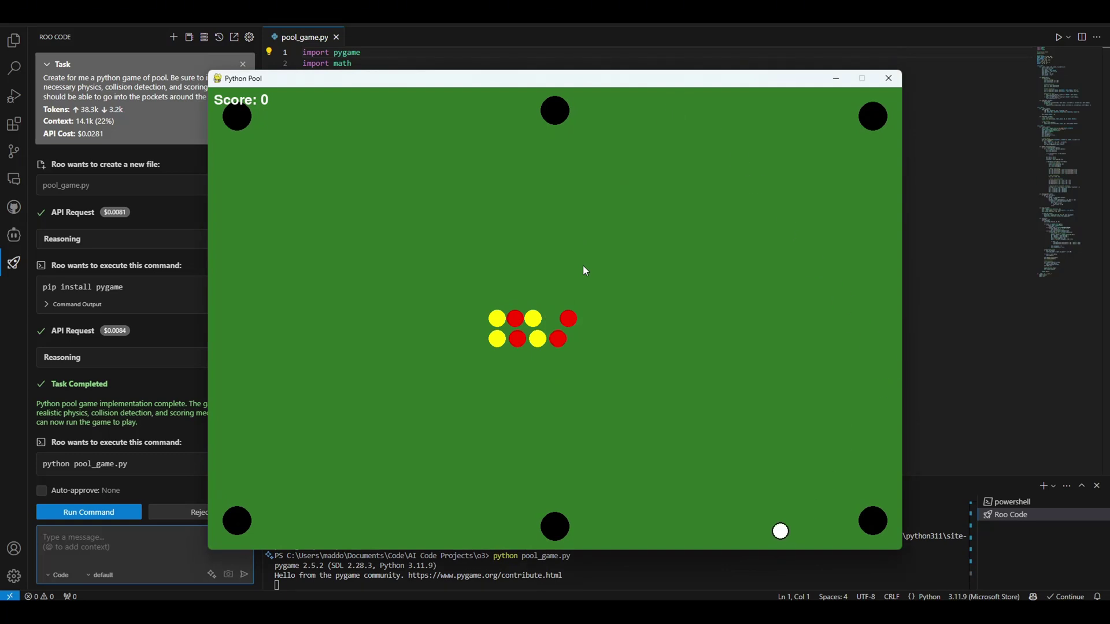
left_click(581, 273)
left_click(525, 188)
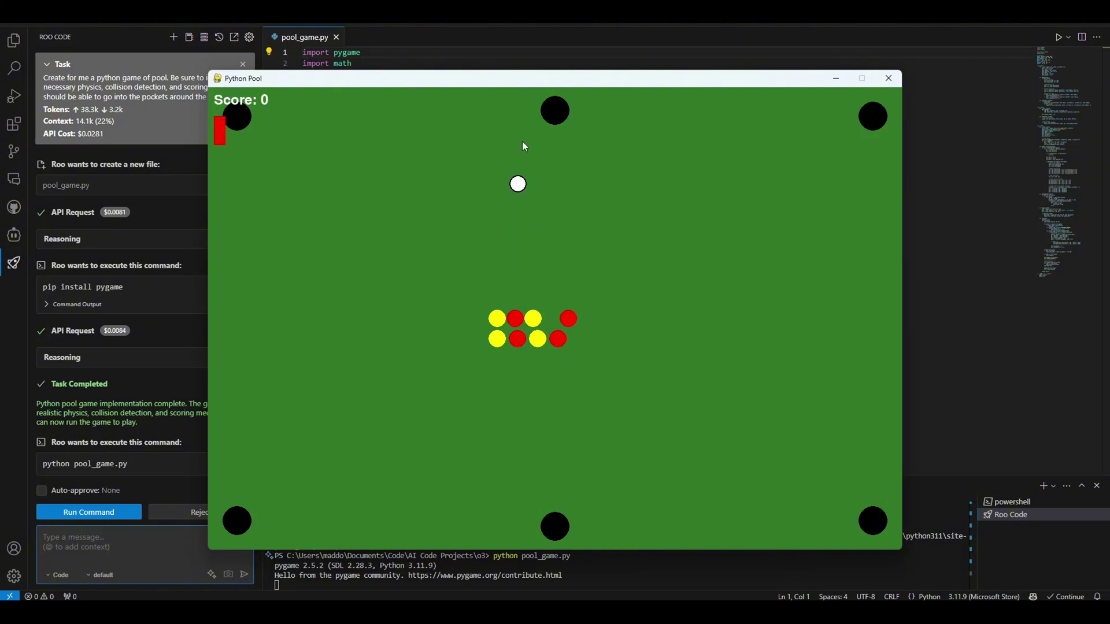
left_click_drag(525, 188, 522, 142)
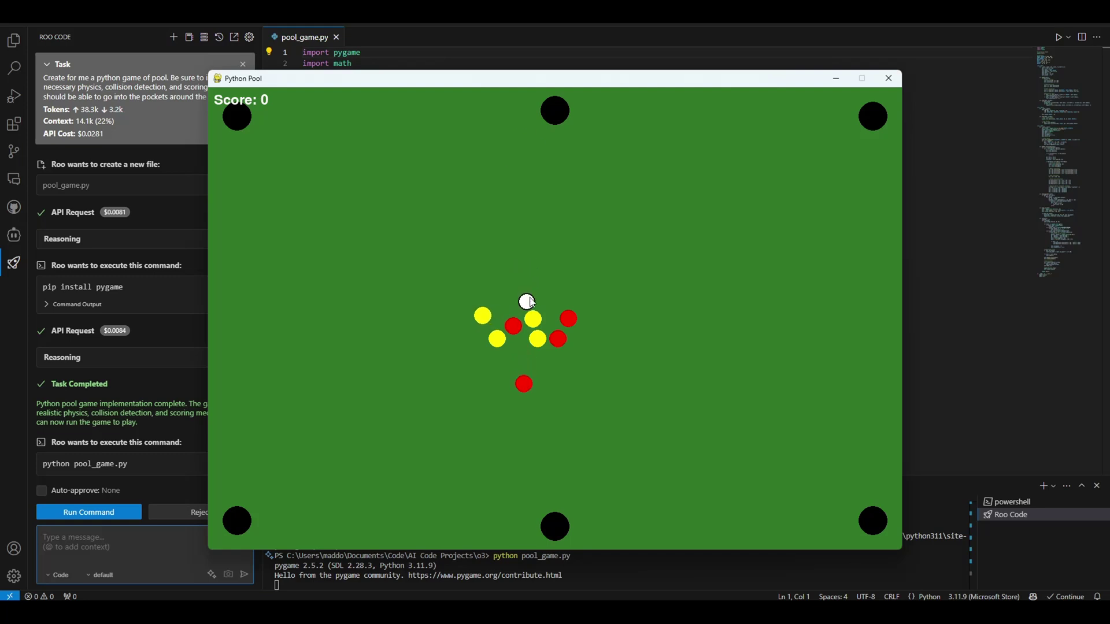
left_click_drag(529, 391, 525, 509)
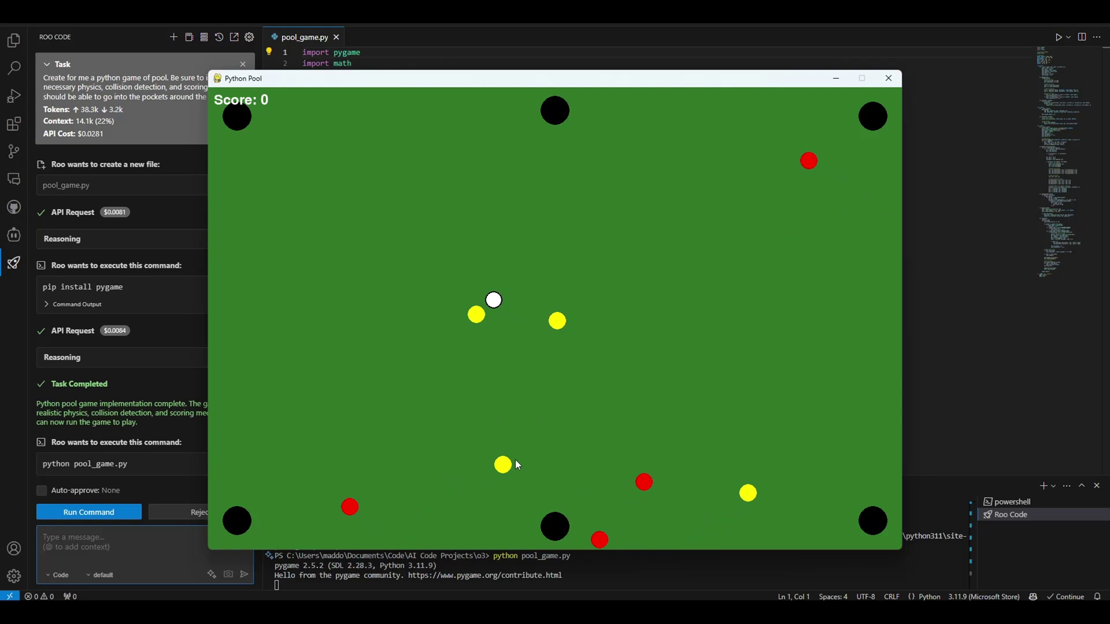
left_click_drag(556, 243, 553, 192)
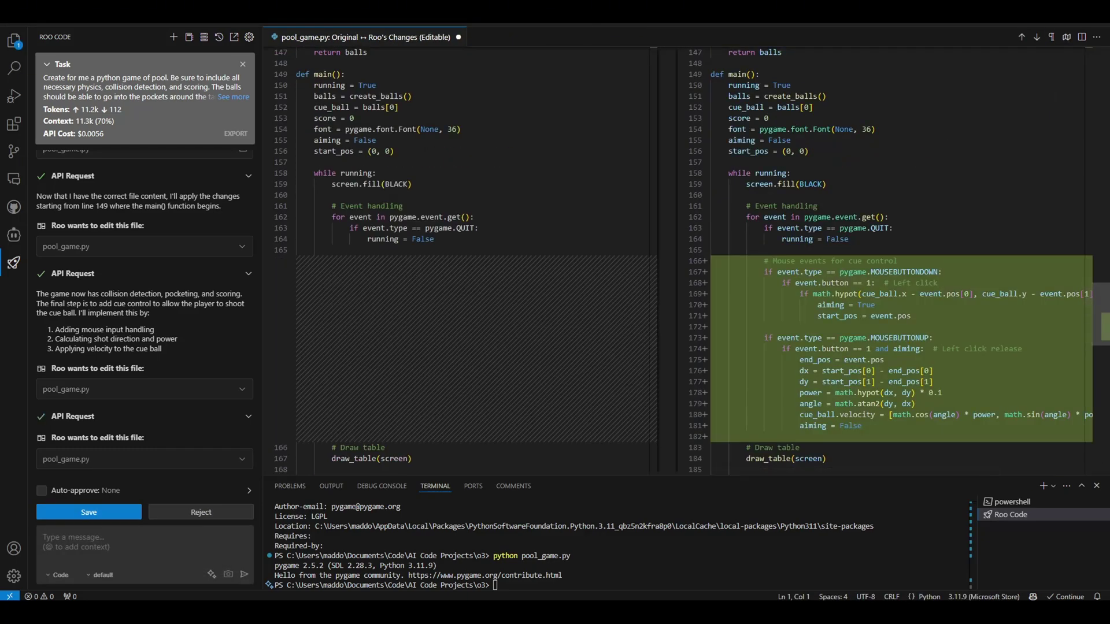
Save the mouse cue-control edit and relaunch python pool_game.py from the terminal.
left_click(89, 513)
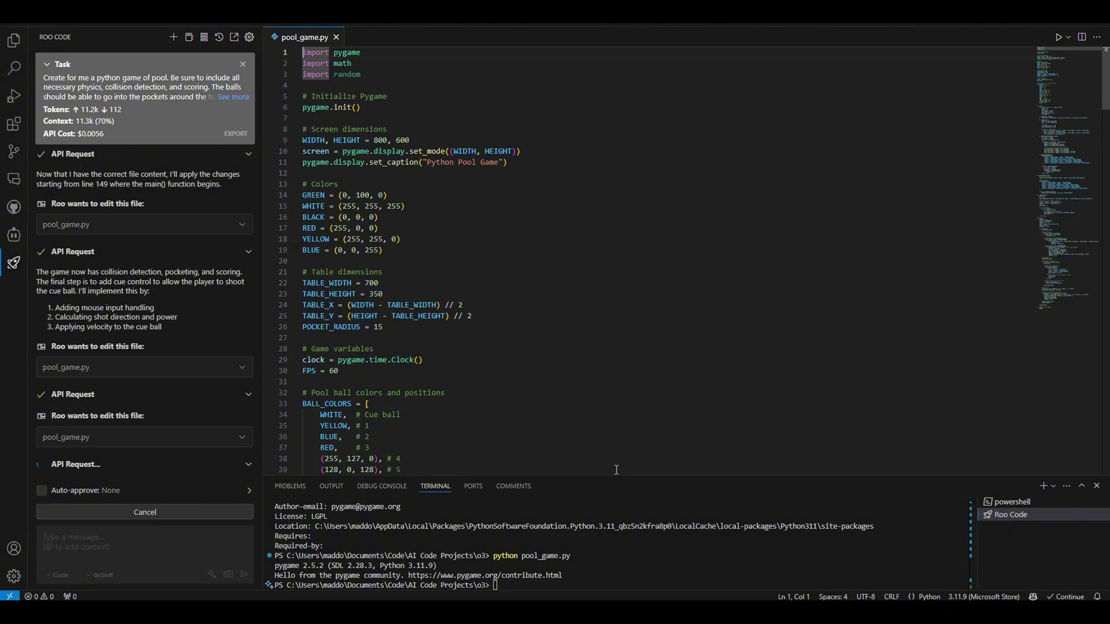
left_click(657, 575)
key("Up")
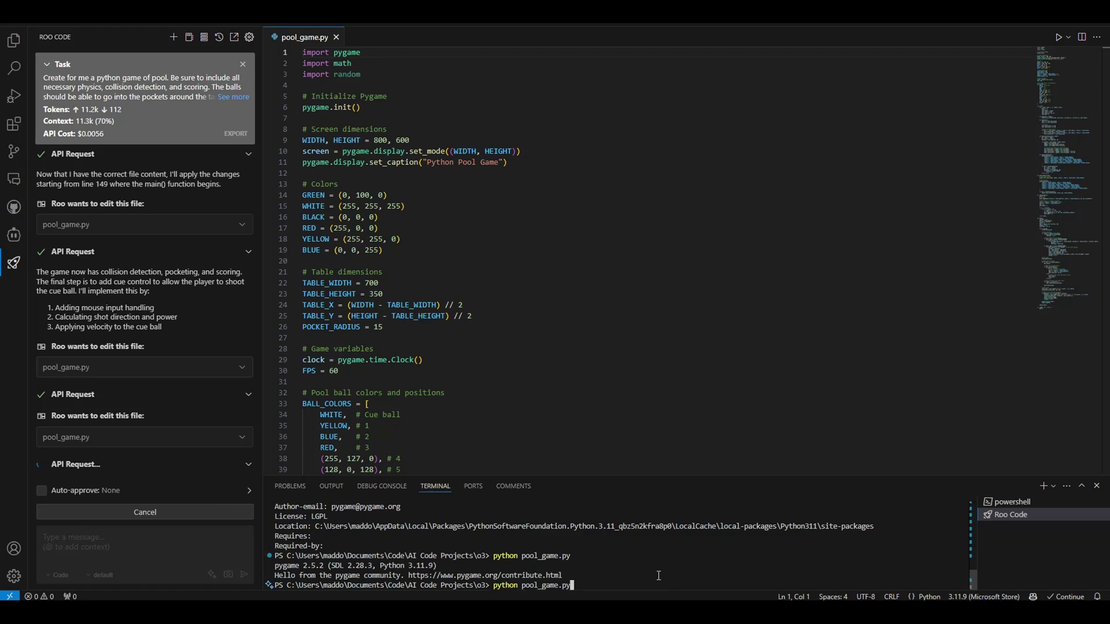
key("Return")
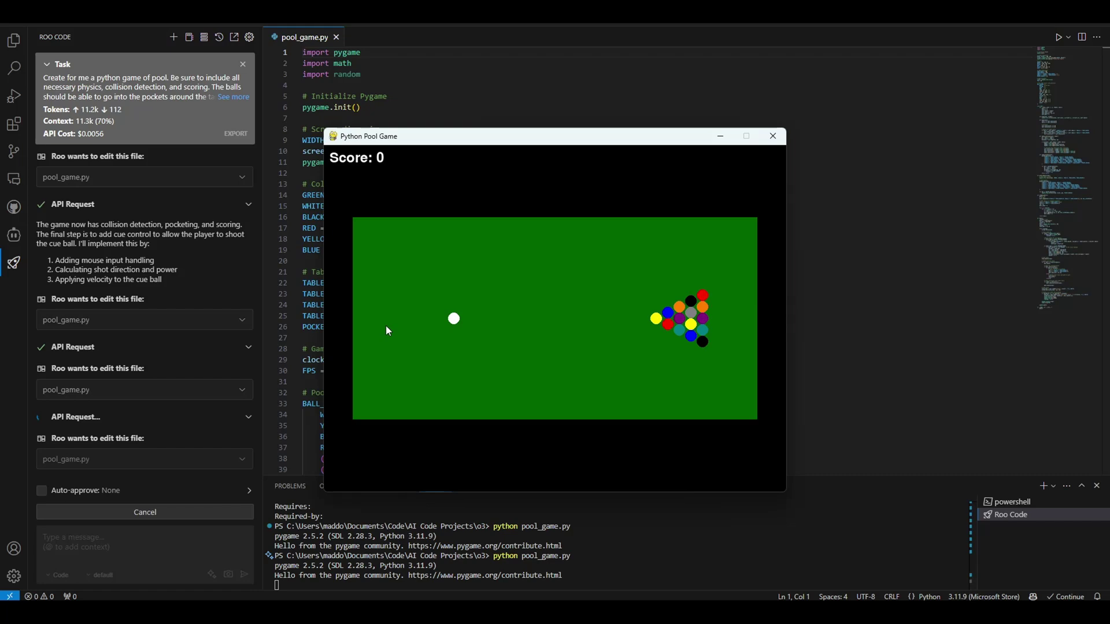
Take four shots, close the game window, and accept the aiming-line edit to pool_game.py.
left_click(386, 326)
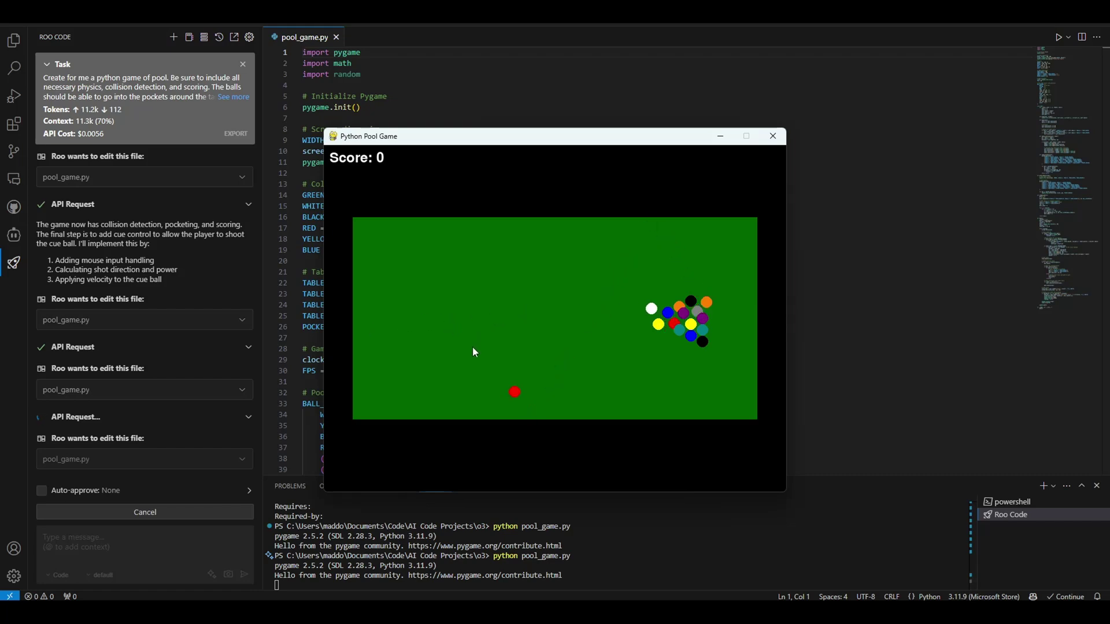
left_click(694, 333)
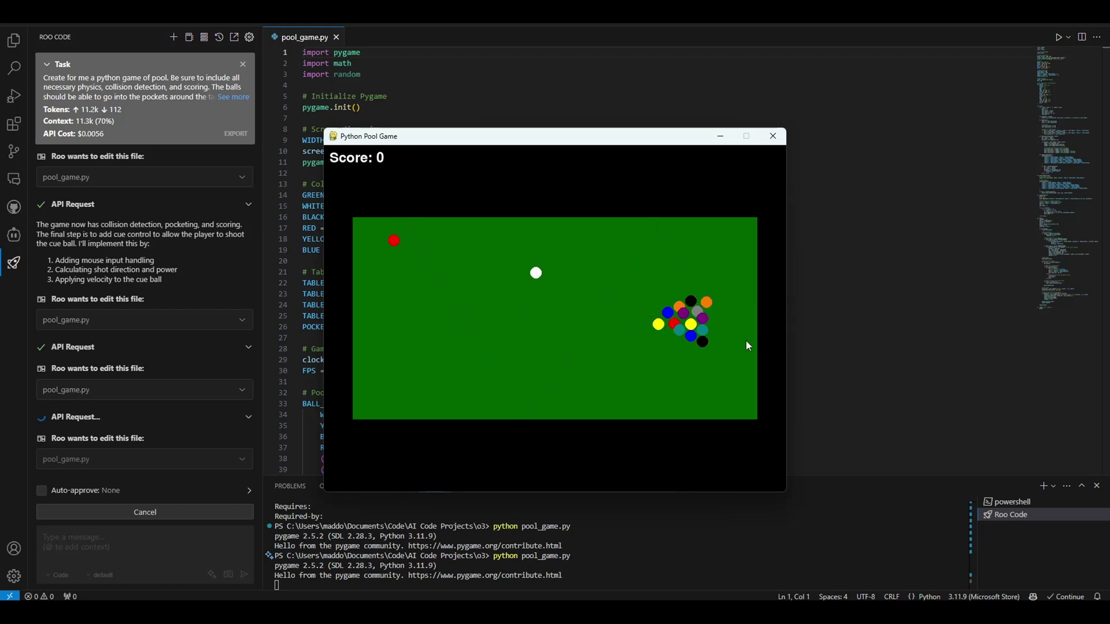
left_click(687, 350)
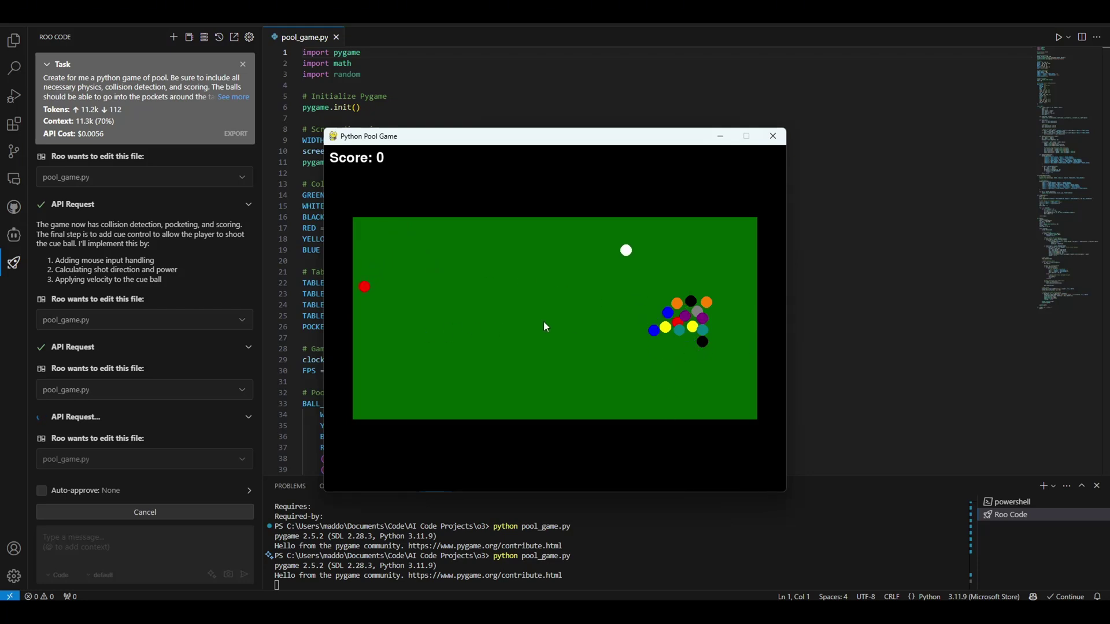
left_click(613, 243)
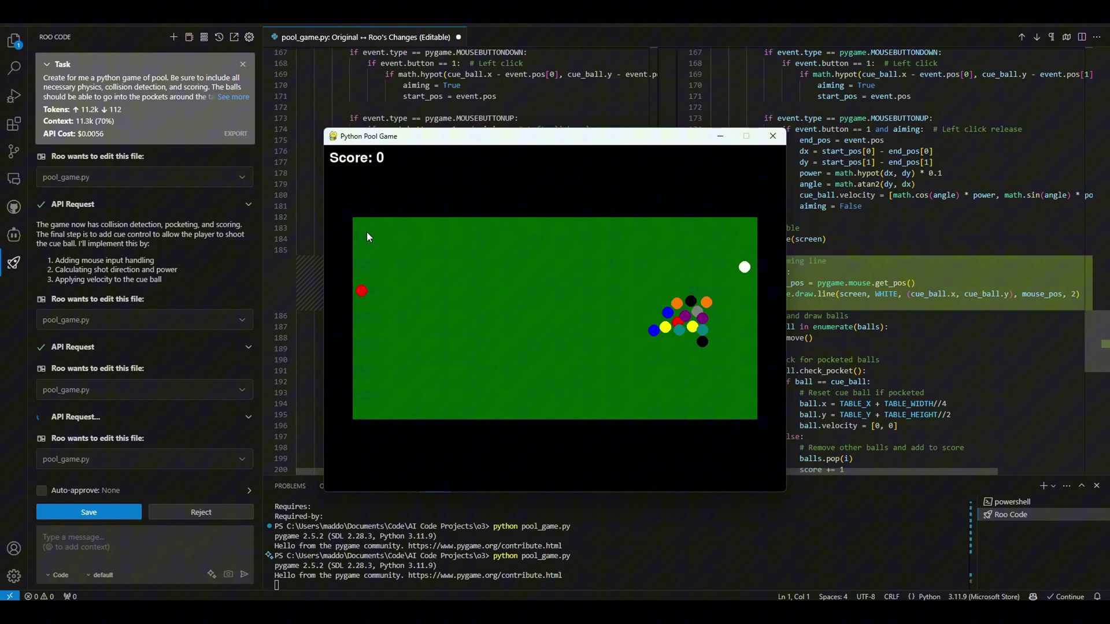
left_click(774, 141)
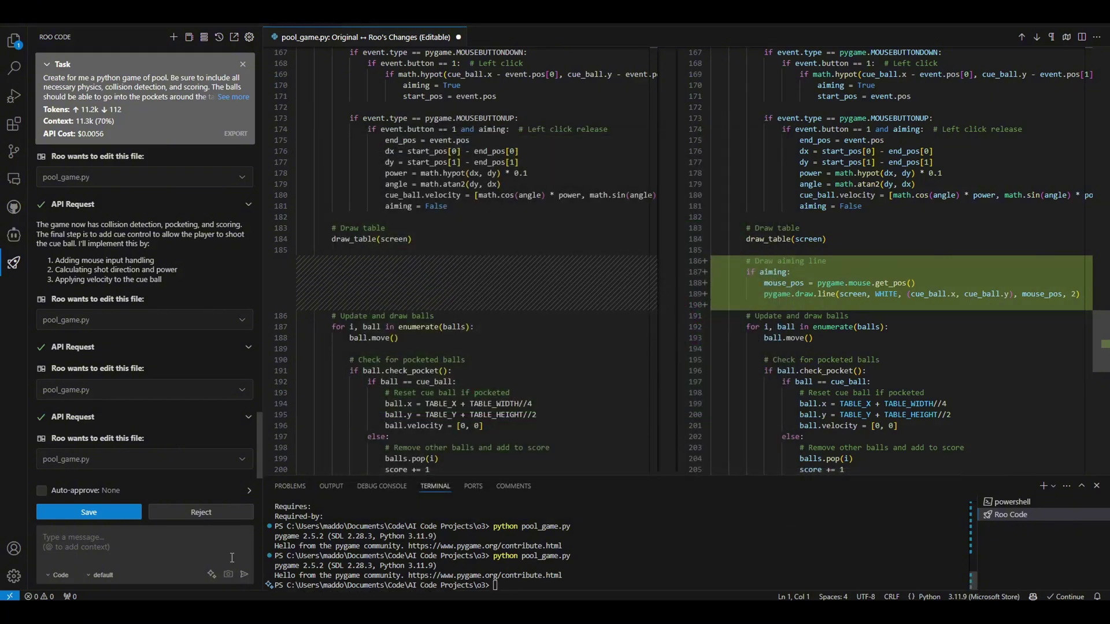
left_click(88, 512)
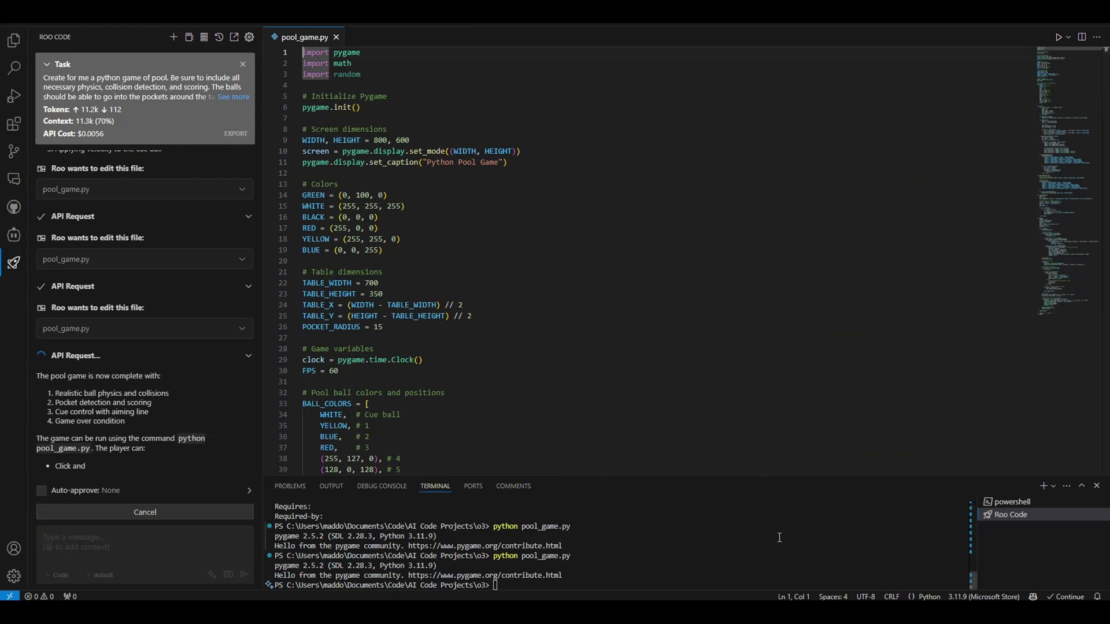
Rerun pool_game.py from the terminal and break the rack with an aimed cue-ball shot.
key("Up")
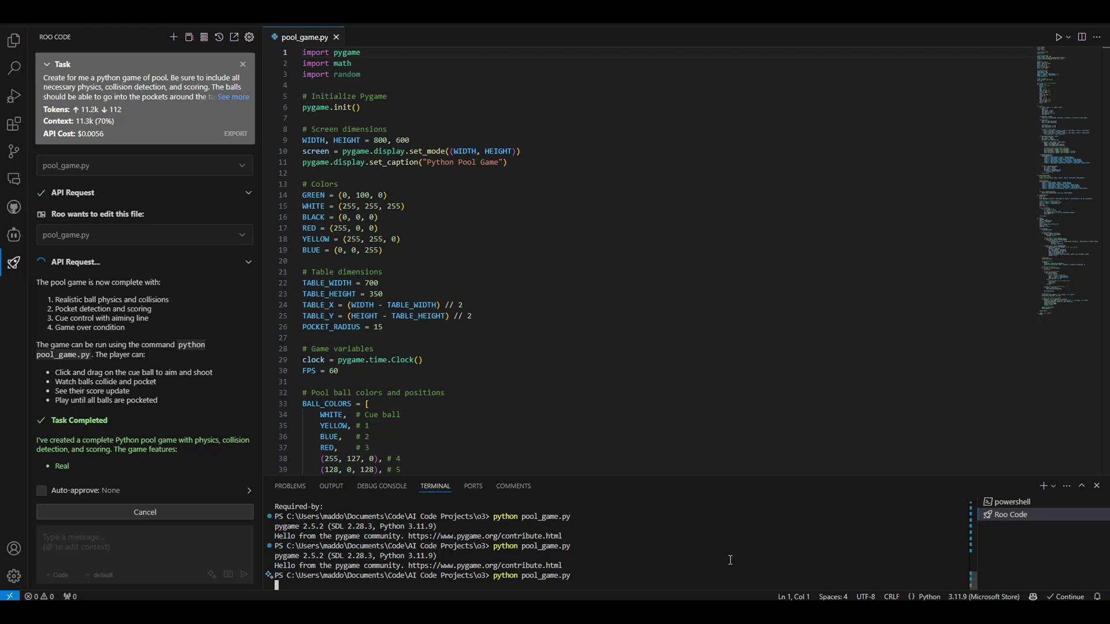
key("Return")
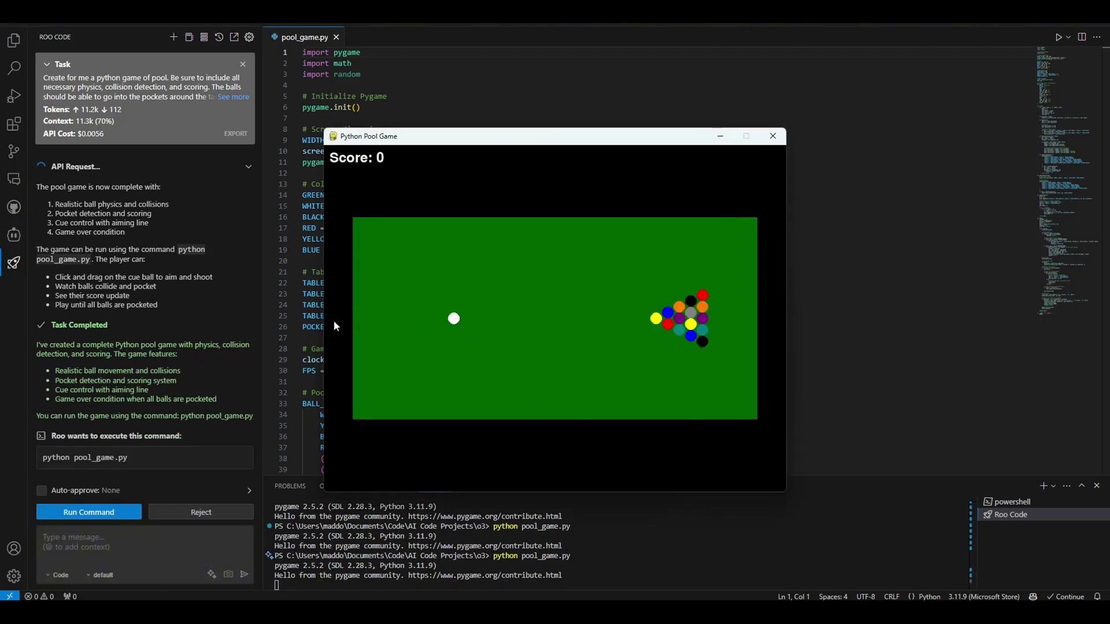
left_click_drag(465, 328, 659, 319)
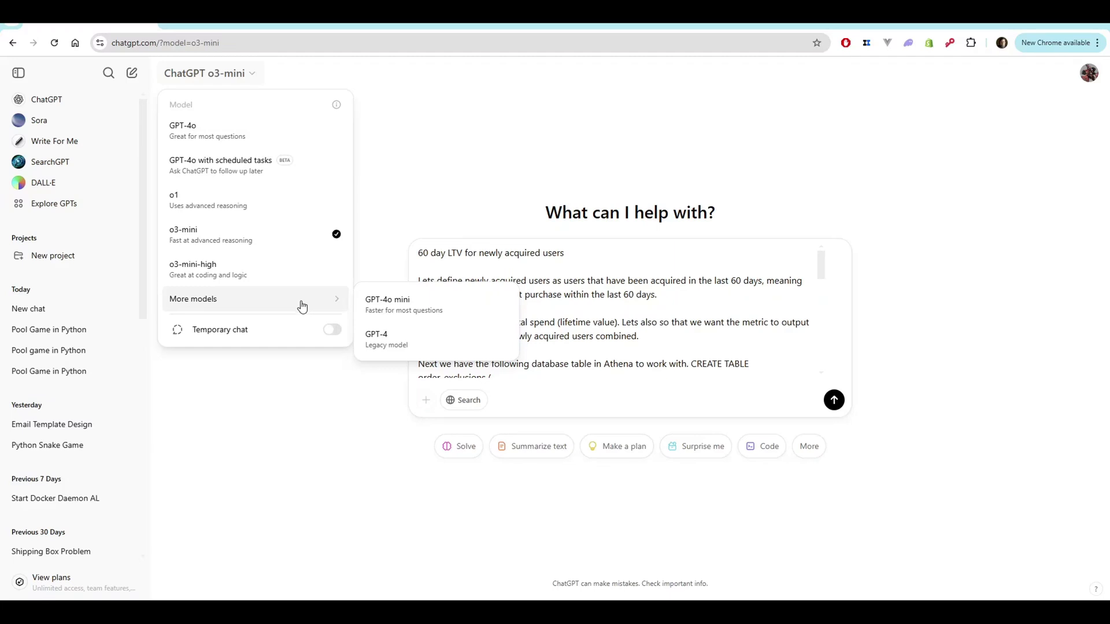
Dismiss and reopen the ChatGPT model list, leaving o3-mini selected and the LTV prompt unsent.
left_click(386, 208)
left_click(245, 74)
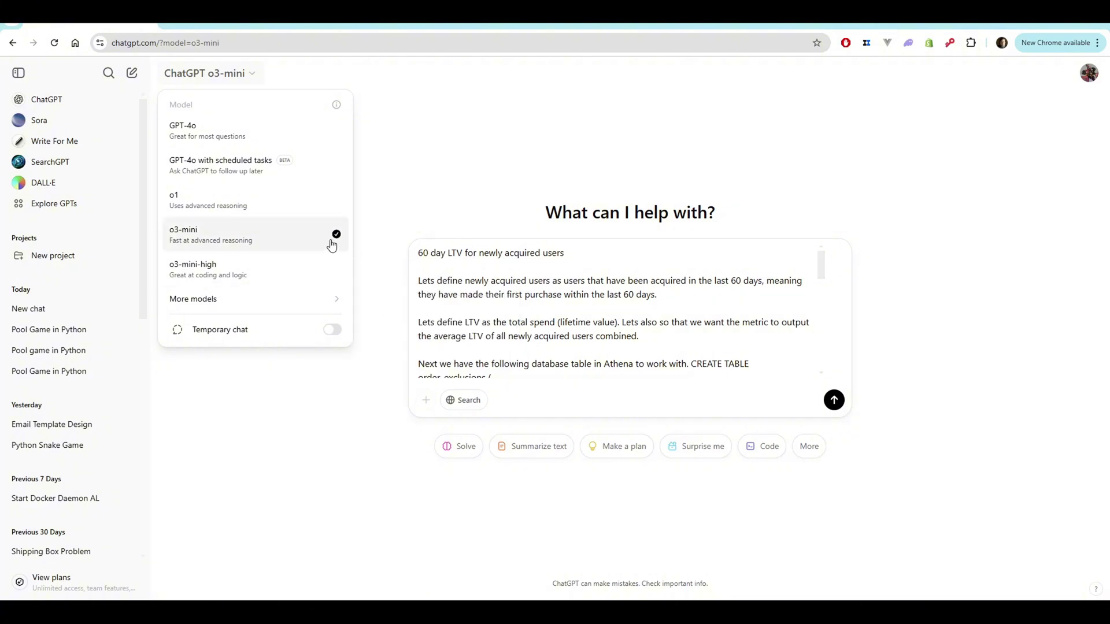
left_click(673, 298)
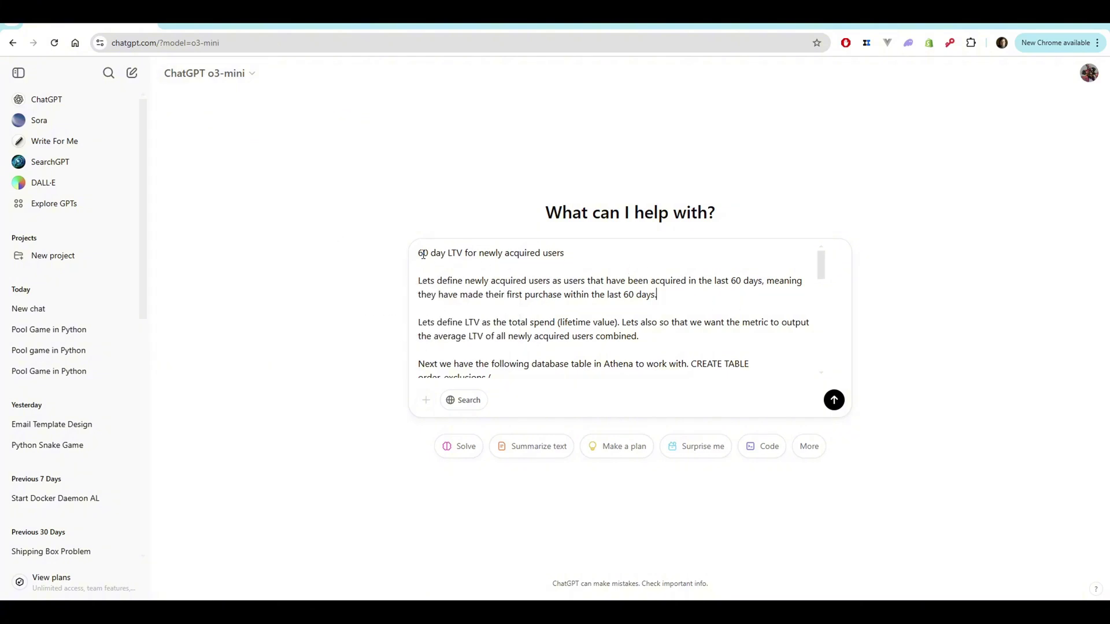
scroll(563, 312, "down", 5)
scroll(564, 313, "up", 3)
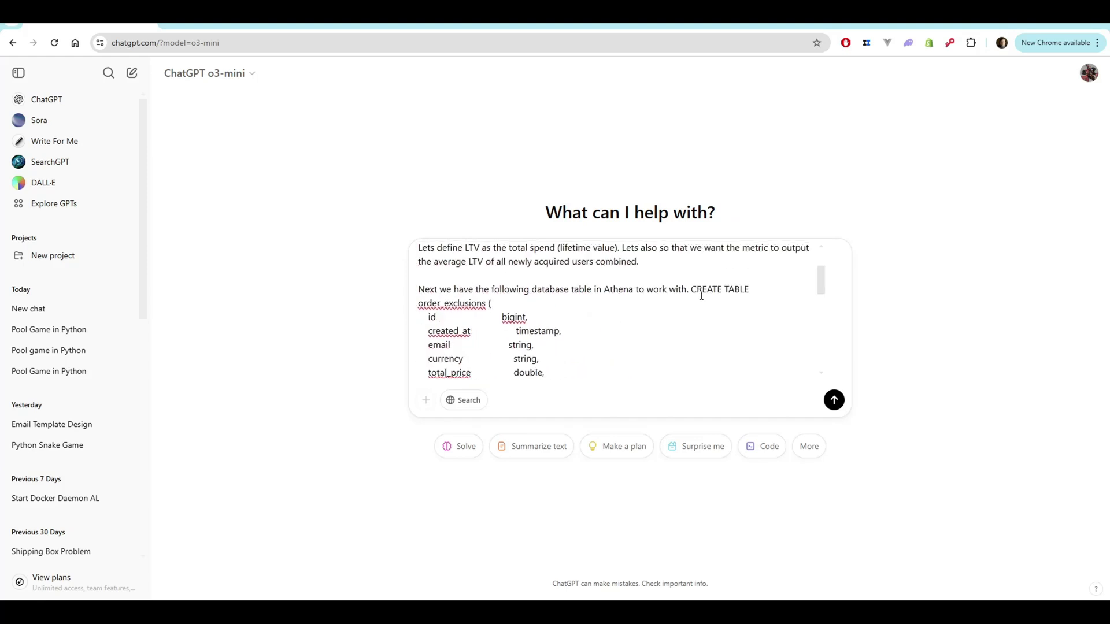
scroll(564, 313, "up", 3)
left_click_drag(576, 252, 445, 253)
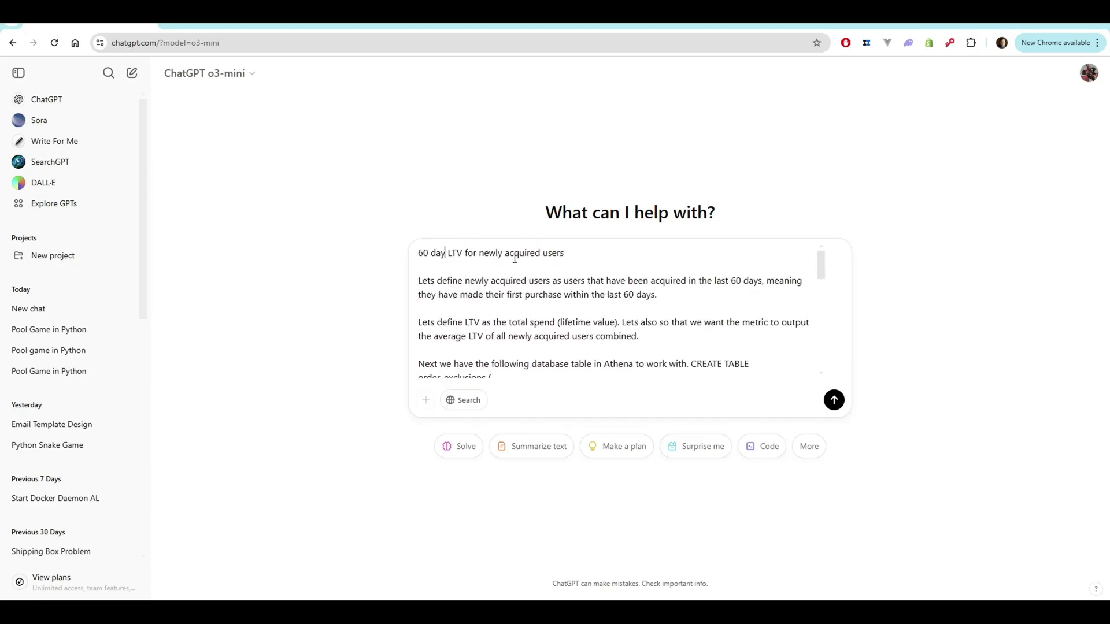
left_click_drag(564, 253, 464, 253)
left_click_drag(418, 280, 649, 282)
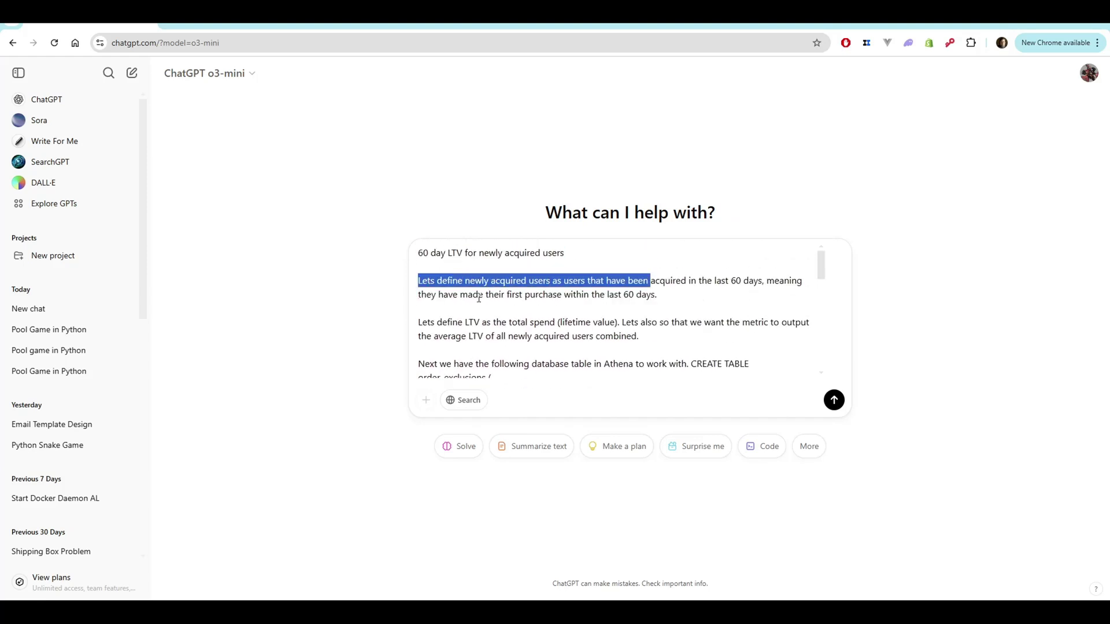
left_click(419, 281)
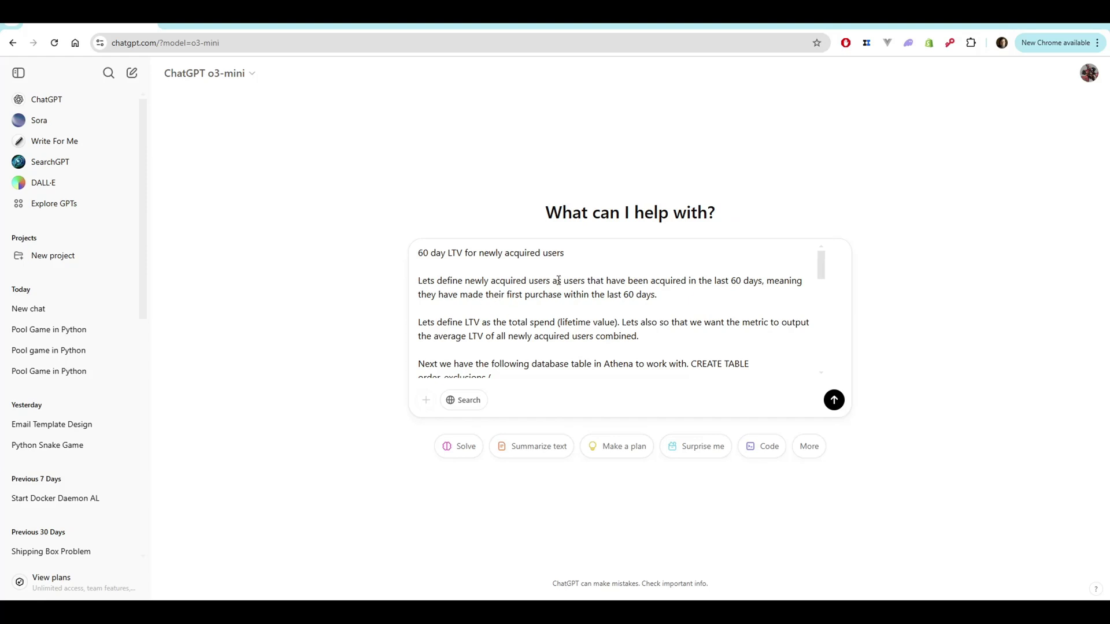
left_click_drag(587, 281, 731, 294)
left_click(668, 303)
mouse_move(668, 294)
left_mouse_down()
mouse_move(419, 293)
mouse_move(621, 323)
left_mouse_up()
left_click(451, 307)
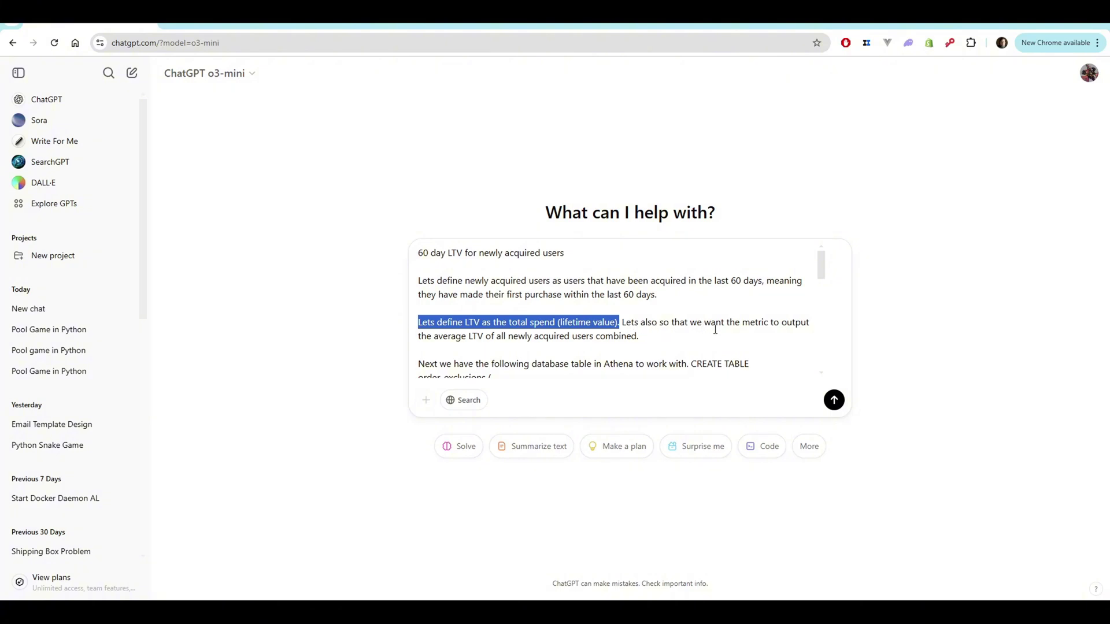
left_click_drag(640, 337, 400, 345)
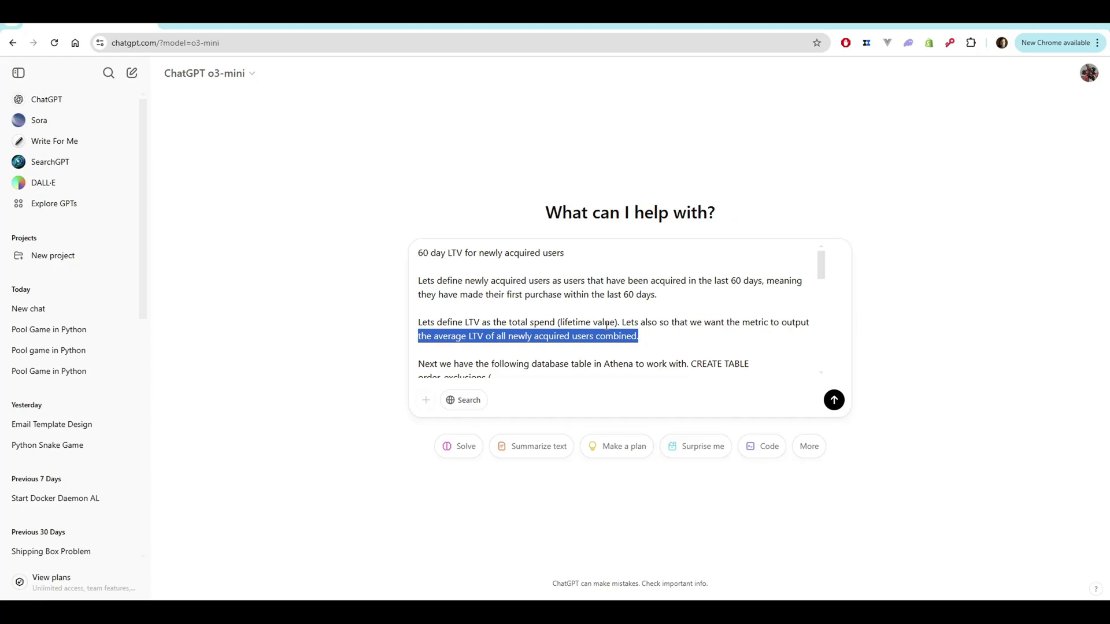
scroll(533, 310, "down", 2)
scroll(533, 309, "down", 2)
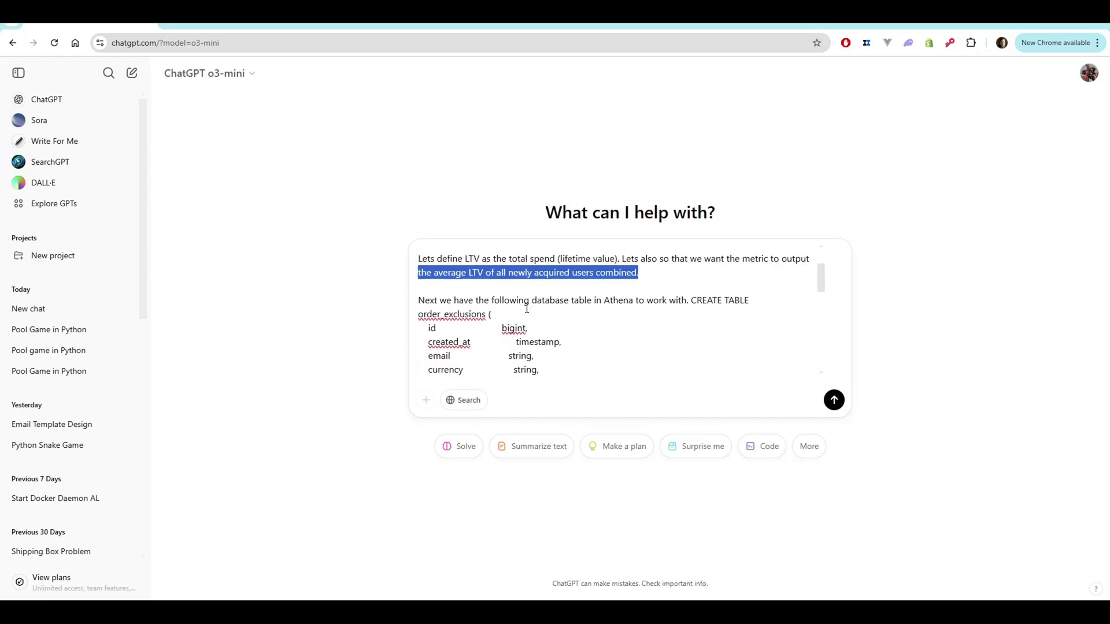
scroll(533, 310, "up", 3)
scroll(473, 328, "down", 2)
triple_click(417, 305)
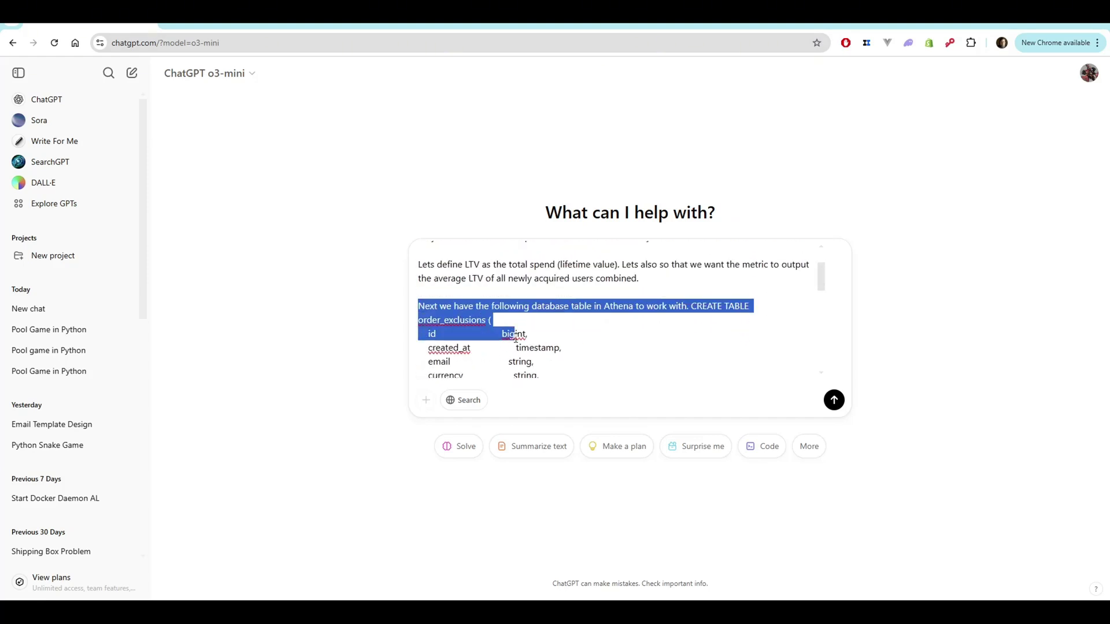
scroll(512, 334, "down", 2)
scroll(511, 334, "up", 2)
left_click(508, 306)
left_click_drag(491, 320, 418, 319)
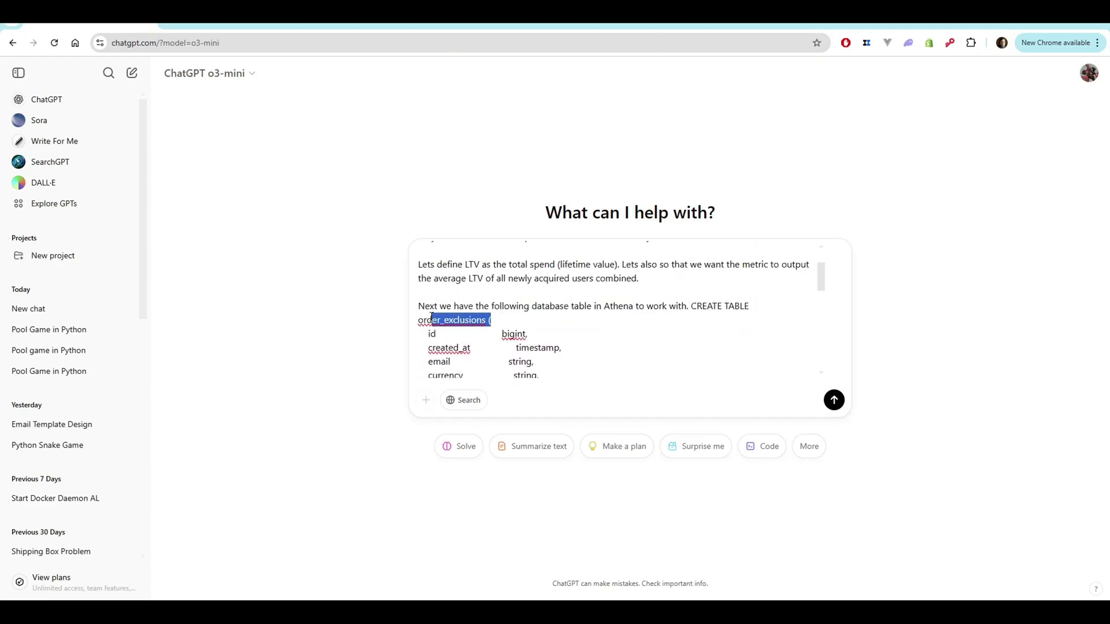
left_click(520, 332)
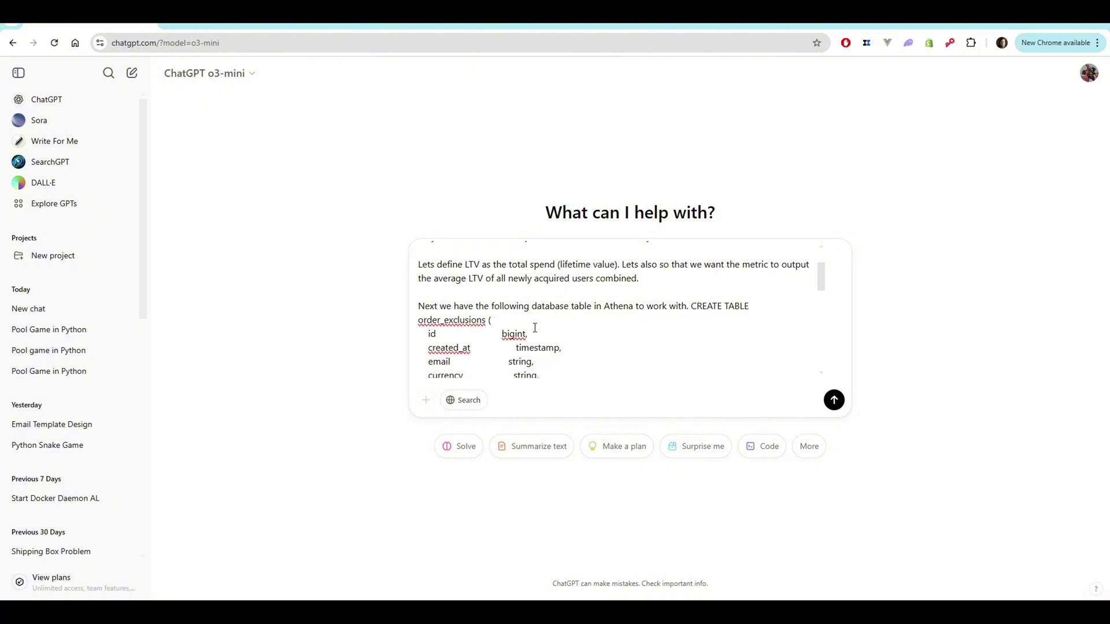
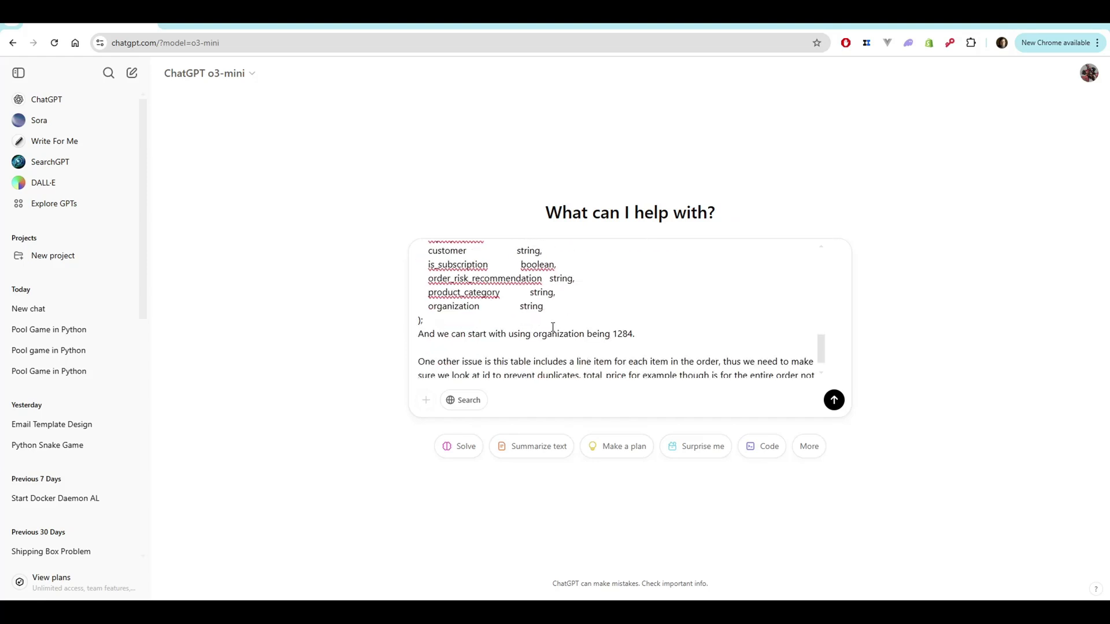
left_click_drag(635, 334, 418, 334)
Review the order-schema prompt and send it to o3-mini for an average 60-day LTV query.
left_click(630, 333)
scroll(621, 332, "down", 1)
left_click_drag(491, 367, 415, 340)
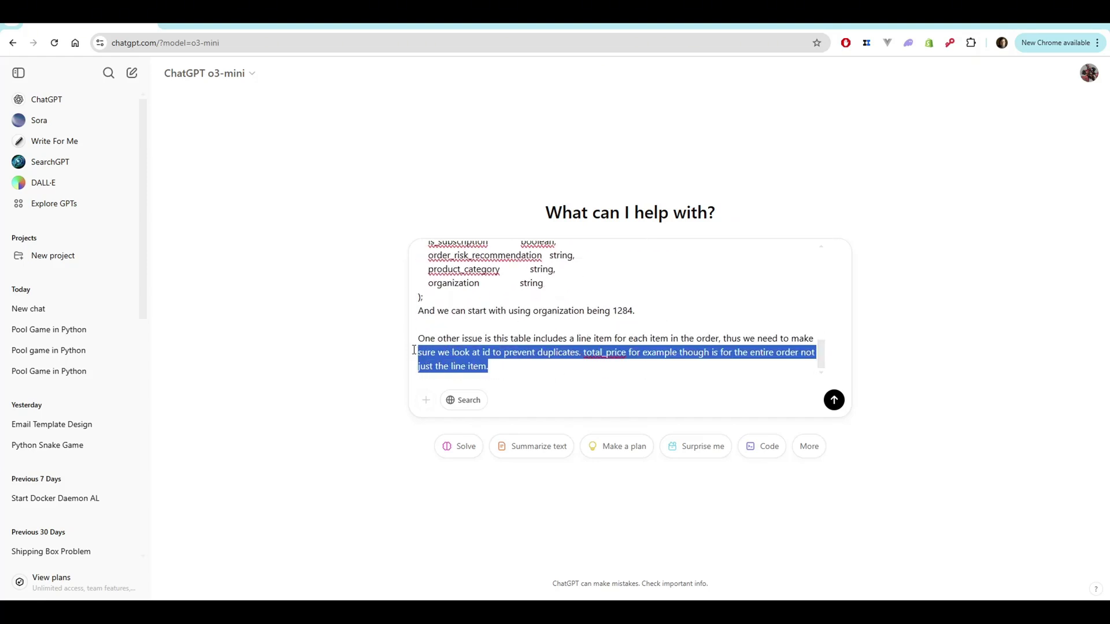
left_click(572, 376)
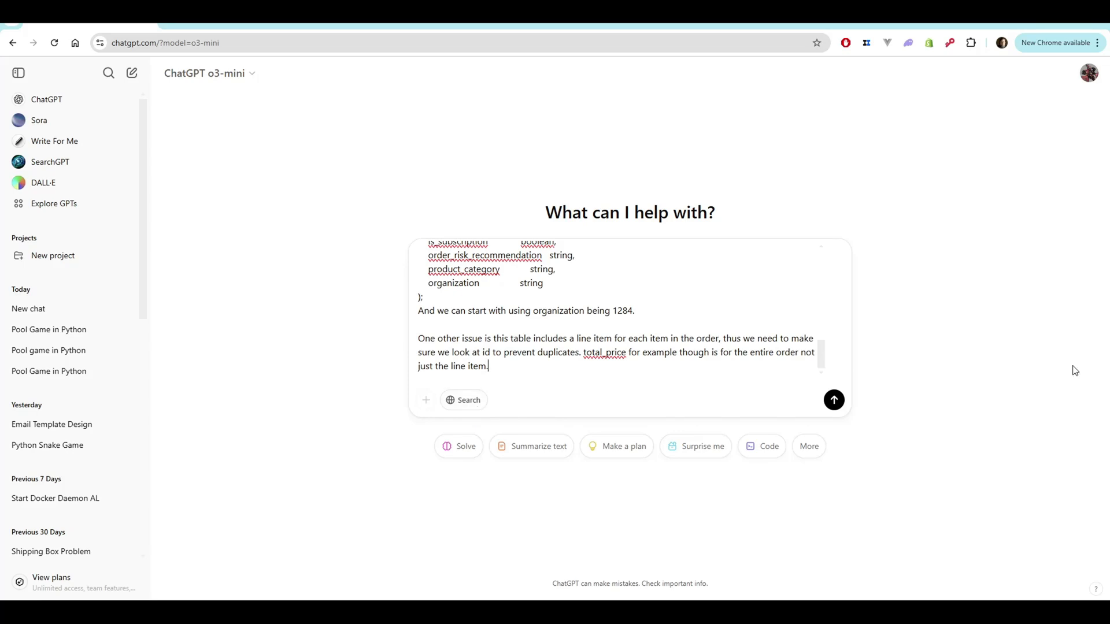
left_click(833, 399)
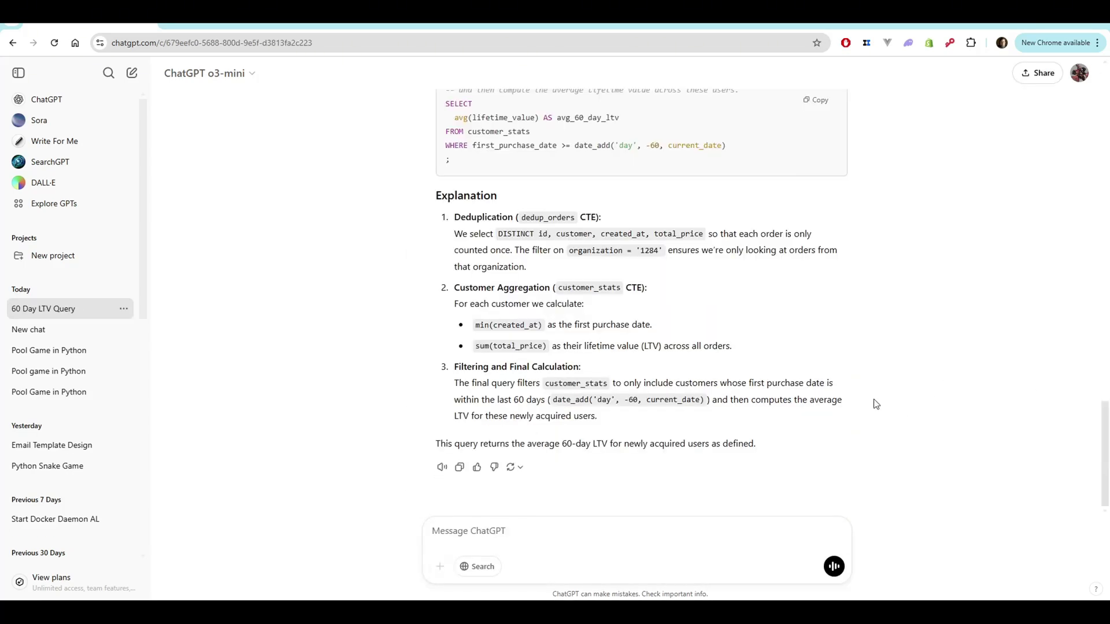
scroll(873, 399, "up", 5)
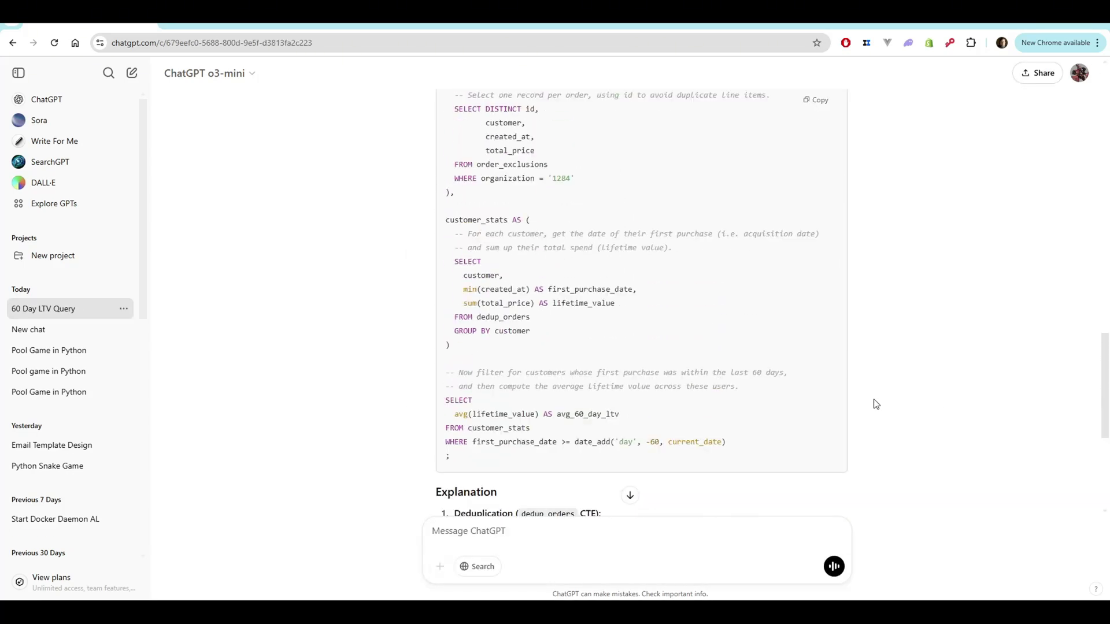
scroll(873, 400, "up", 4)
scroll(873, 399, "up", 3)
scroll(874, 402, "up", 4)
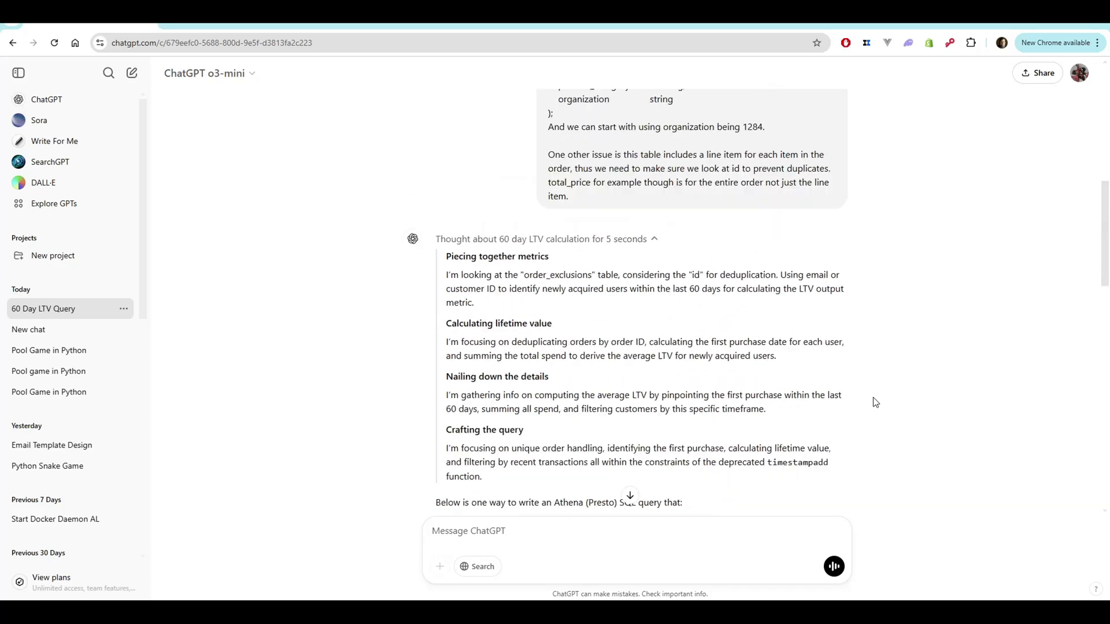
scroll(875, 401, "up", 1)
scroll(858, 400, "down", 2)
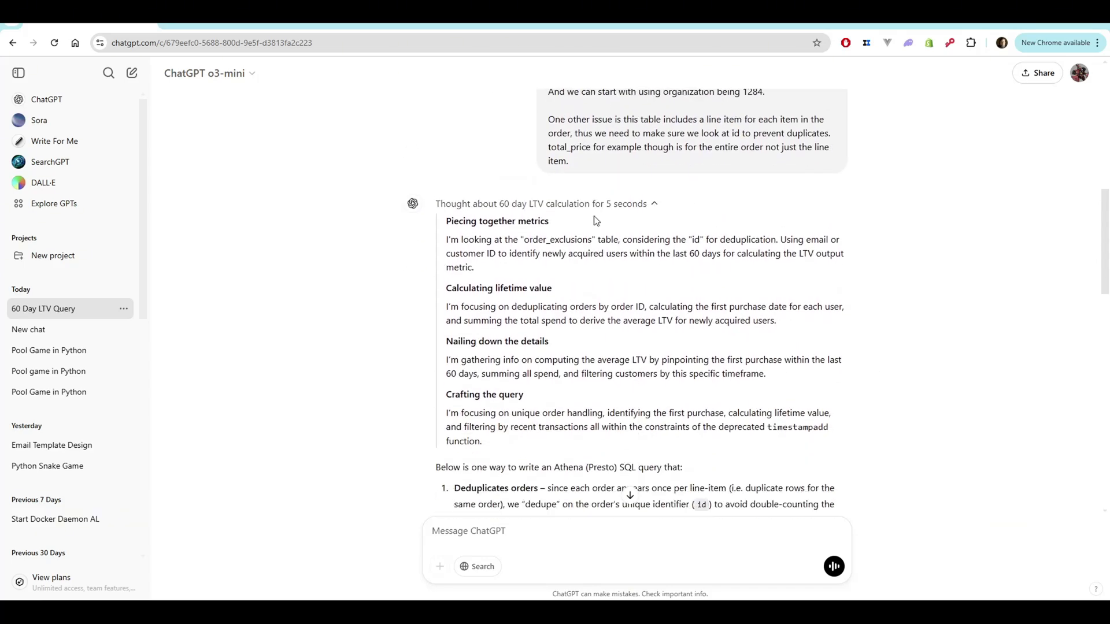
scroll(844, 397, "down", 5)
scroll(844, 395, "down", 5)
scroll(844, 397, "down", 3)
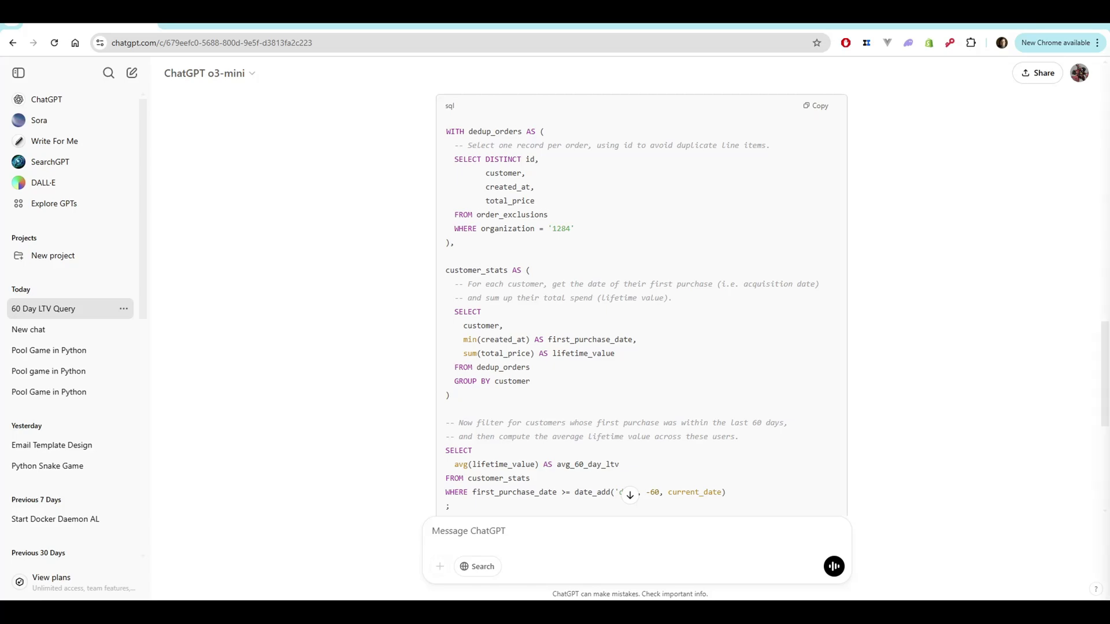
key("alt+Tab")
key("alt+Tab")
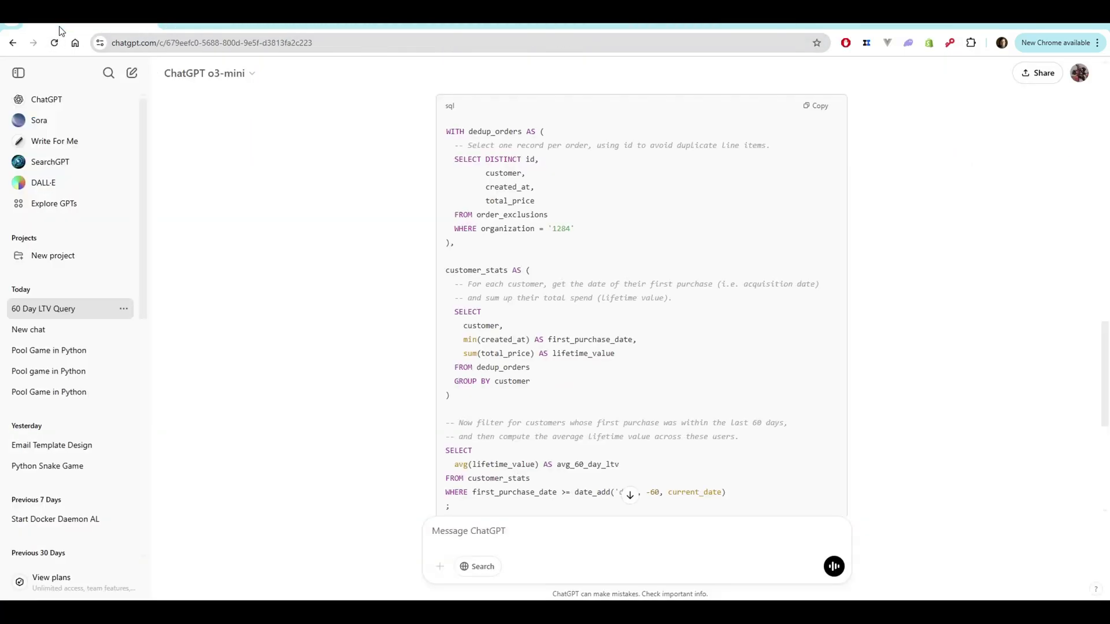
Run o3-mini's LTV query in Athena, getting avg_60_day_ltv of about 56.59.
left_click(818, 106)
key("alt+Tab")
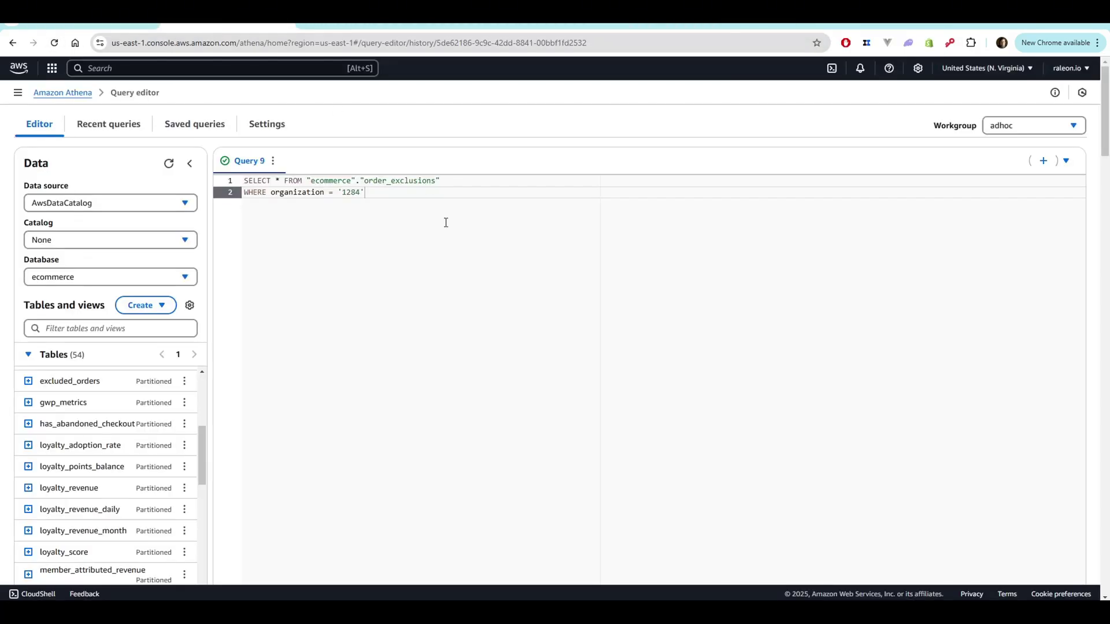
key("ctrl+a")
key("ctrl+v")
scroll(382, 346, "down", 5)
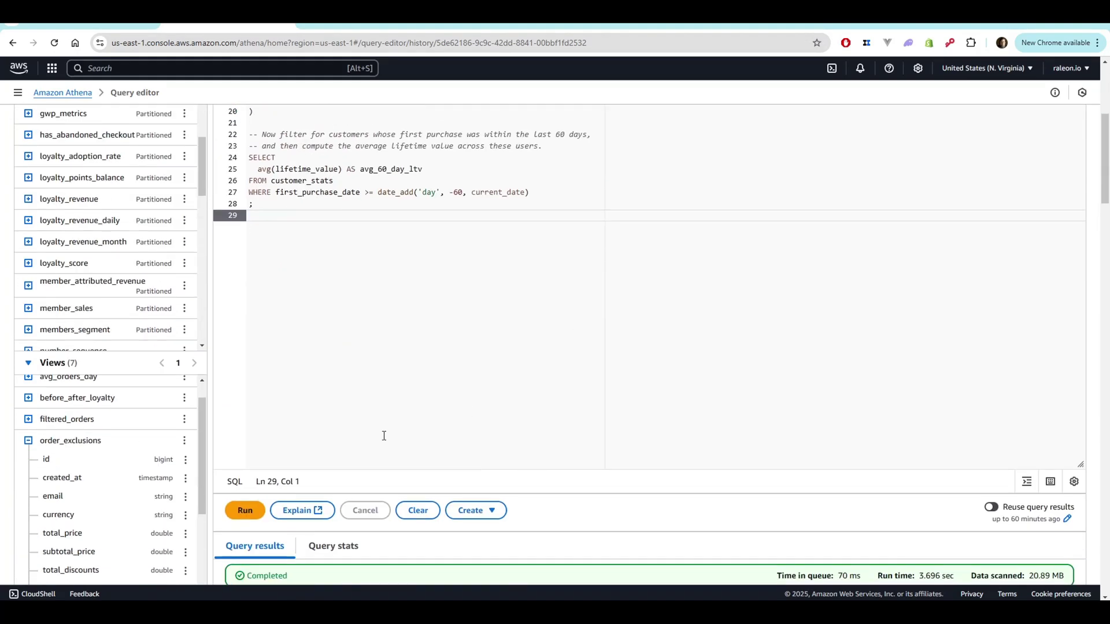
key("ctrl+Return")
scroll(526, 345, "down", 3)
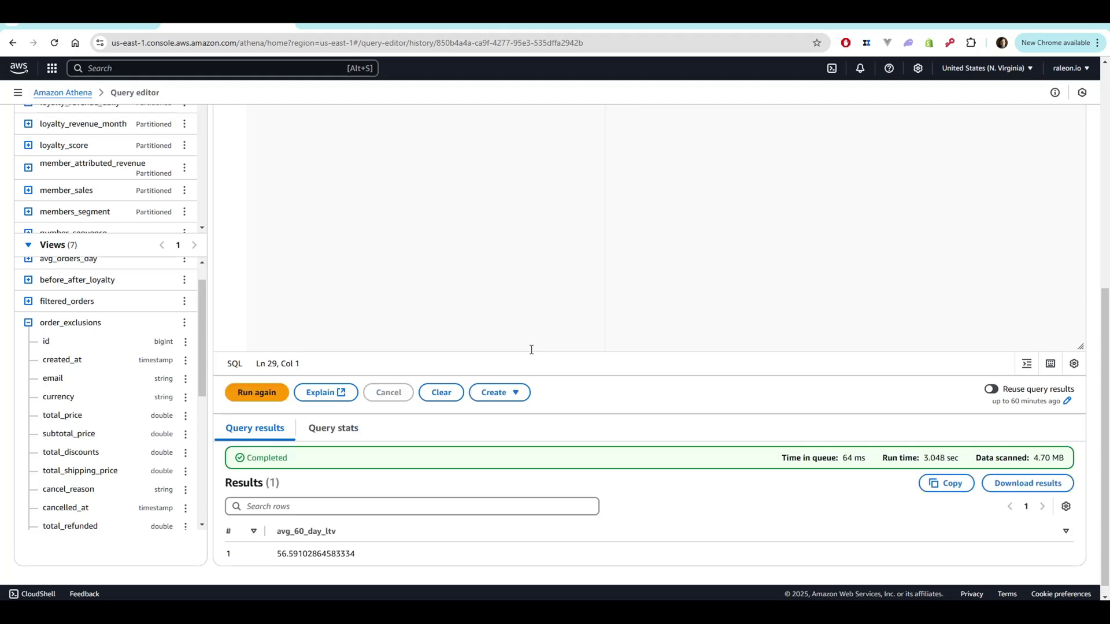
double_click(316, 541)
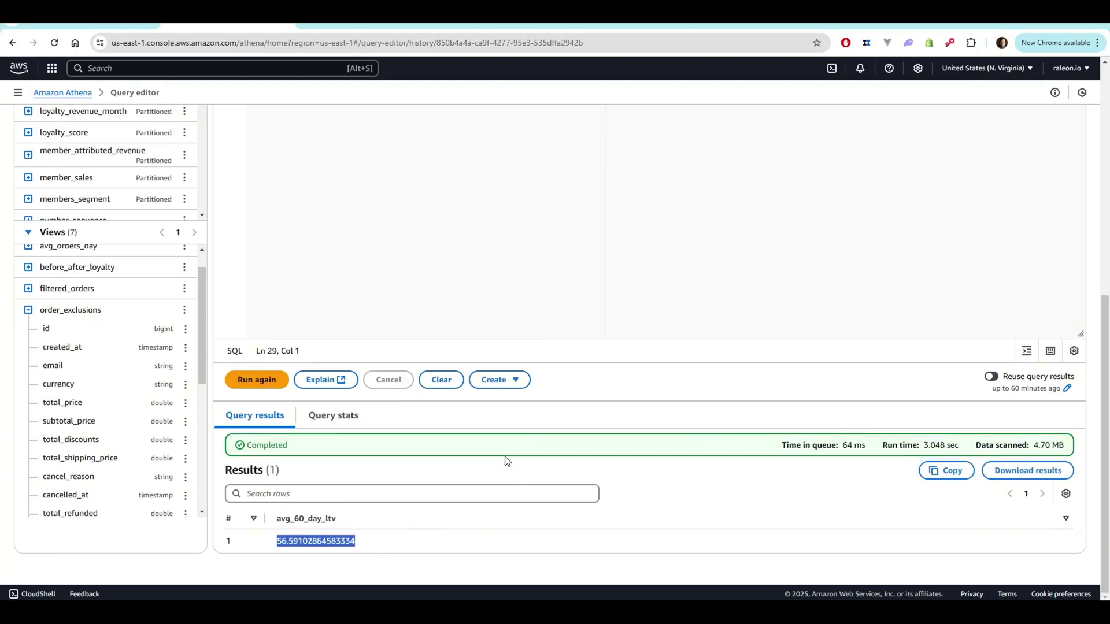
scroll(503, 460, "up", 5)
scroll(472, 379, "up", 5)
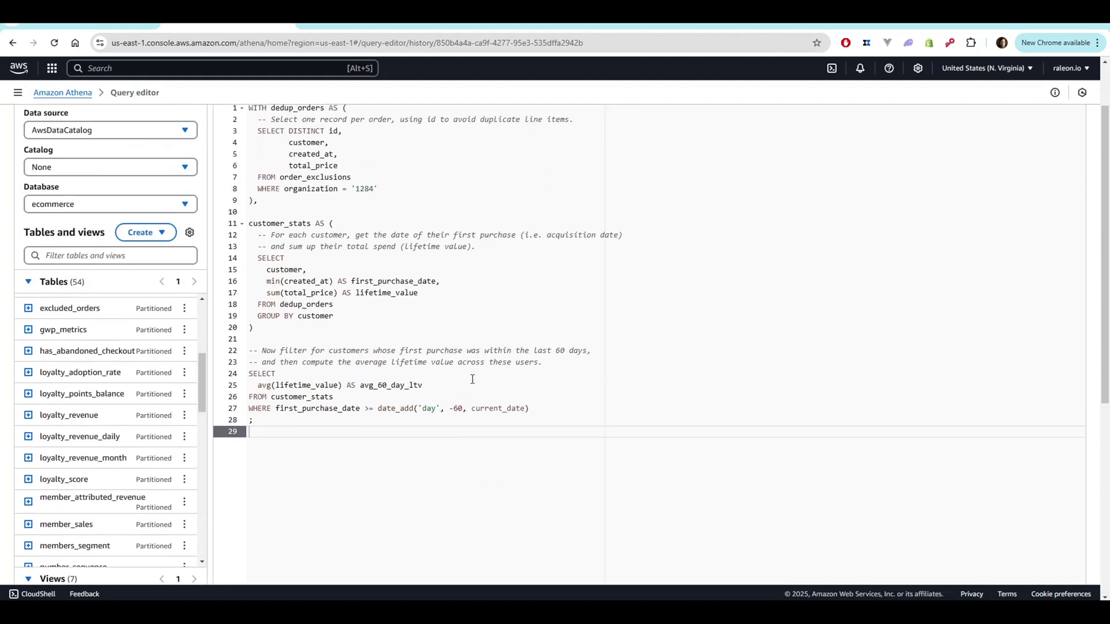
scroll(472, 379, "up", 5)
key("ctrl+Tab")
scroll(572, 385, "down", 3)
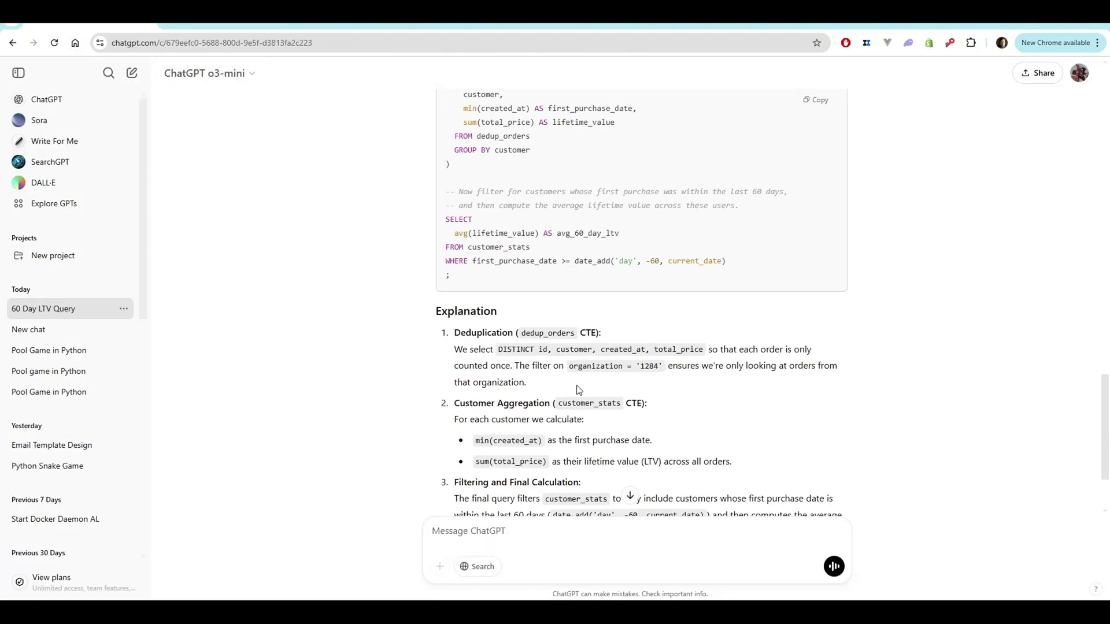
scroll(573, 385, "up", 2)
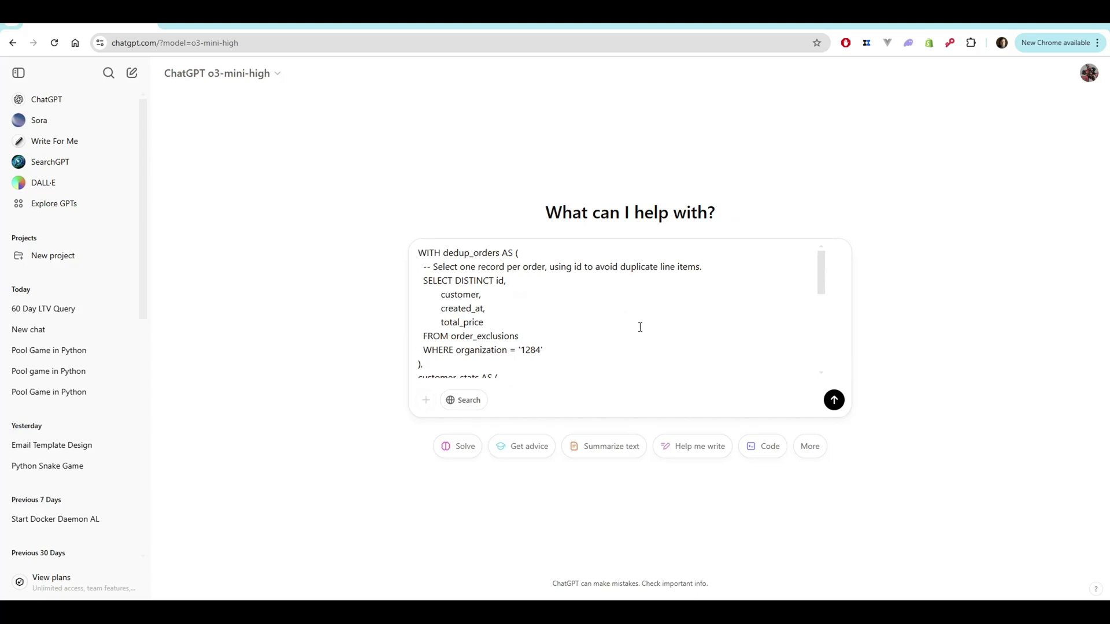
Send the pasted LTV query to o3-mini-high for a step-by-step review.
left_click(832, 401)
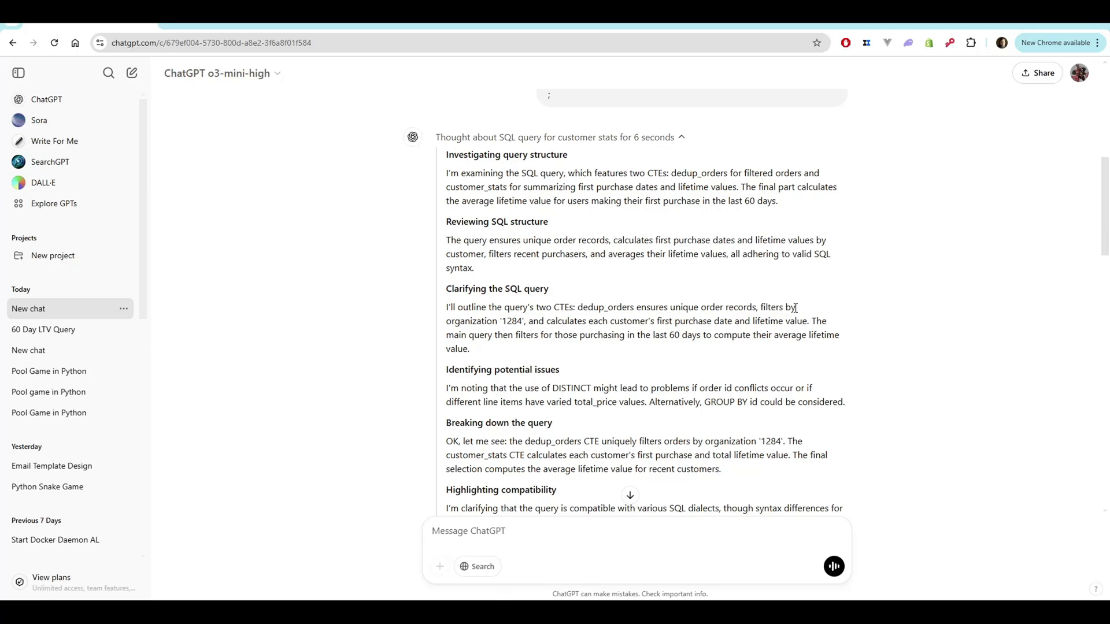
scroll(819, 325, "down", 4)
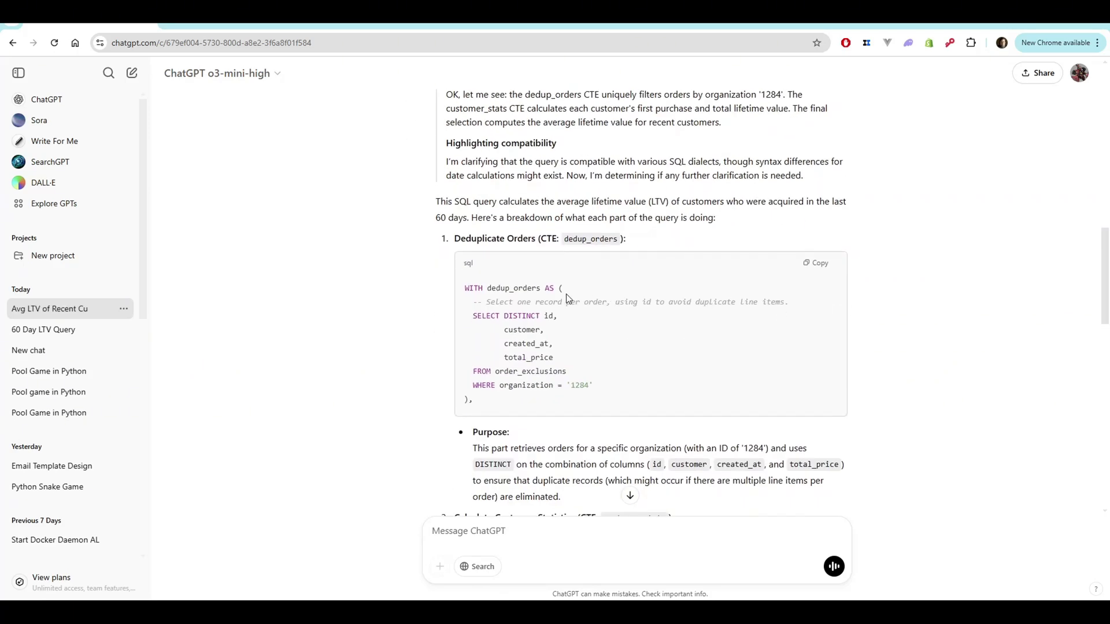
scroll(568, 300, "down", 1)
scroll(555, 298, "down", 2)
scroll(568, 306, "down", 1)
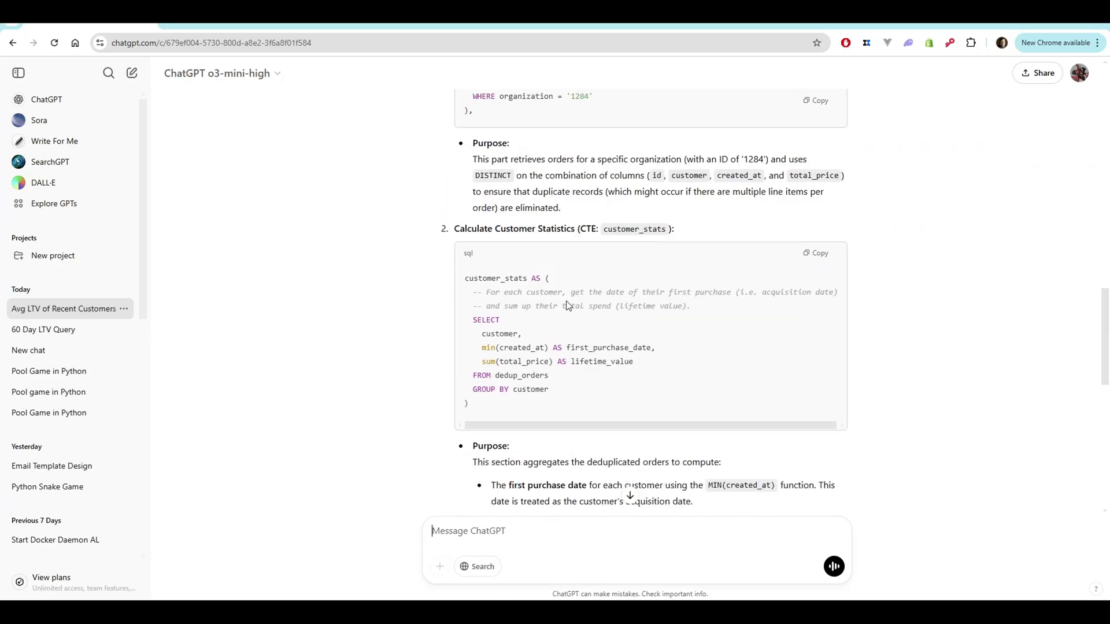
scroll(560, 292, "down", 5)
scroll(572, 343, "down", 3)
scroll(572, 342, "down", 3)
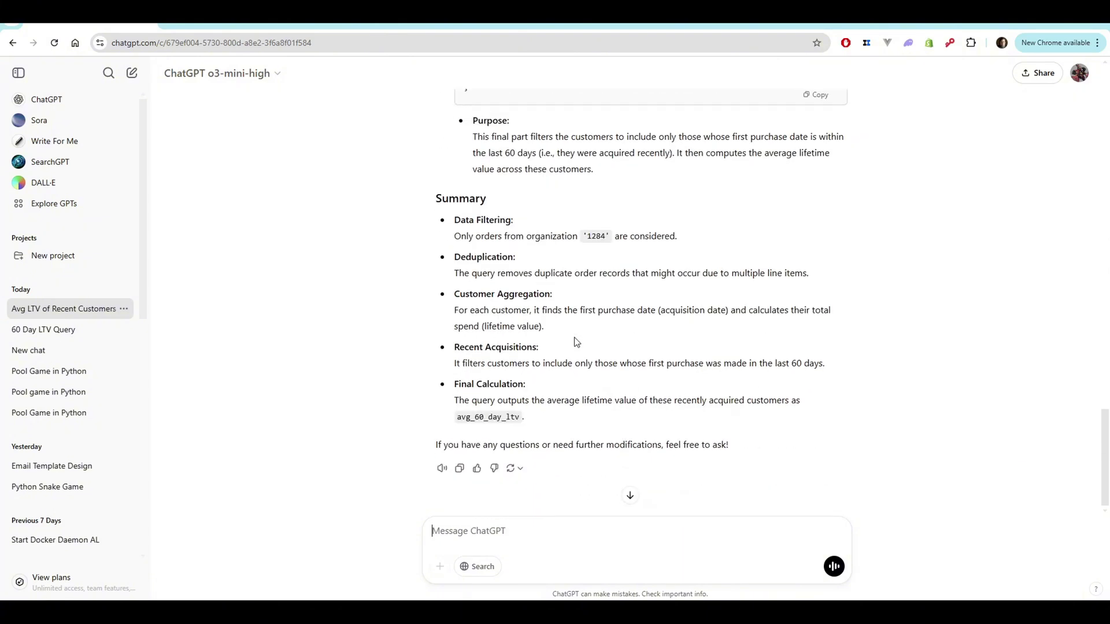
scroll(689, 327, "up", 6)
scroll(689, 328, "up", 3)
scroll(688, 328, "up", 3)
scroll(690, 327, "down", 1)
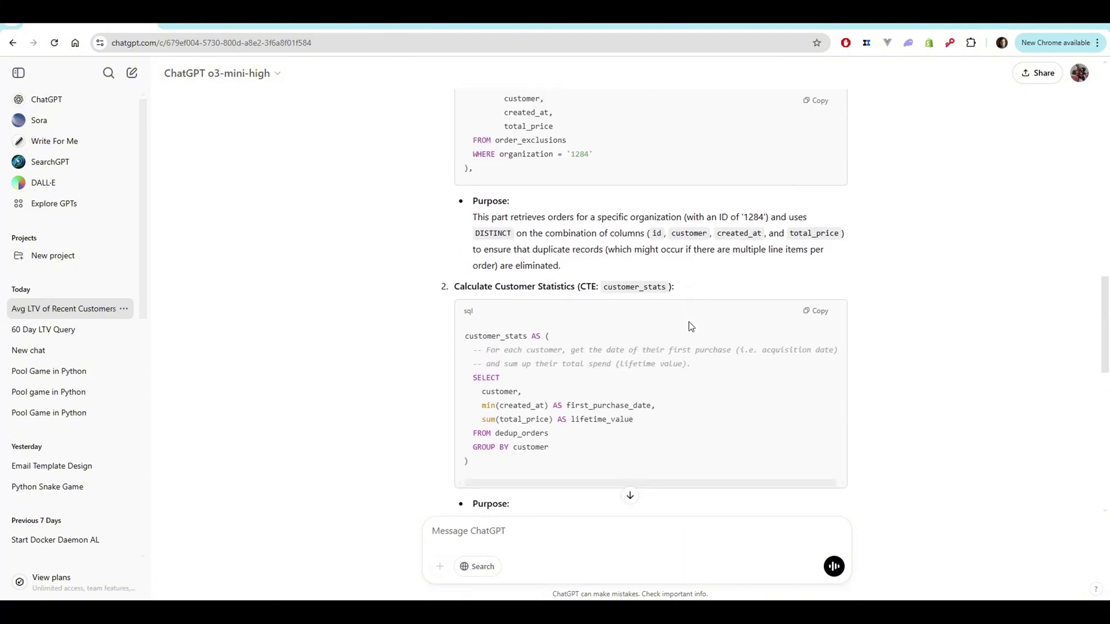
scroll(690, 326, "down", 1)
scroll(689, 326, "up", 4)
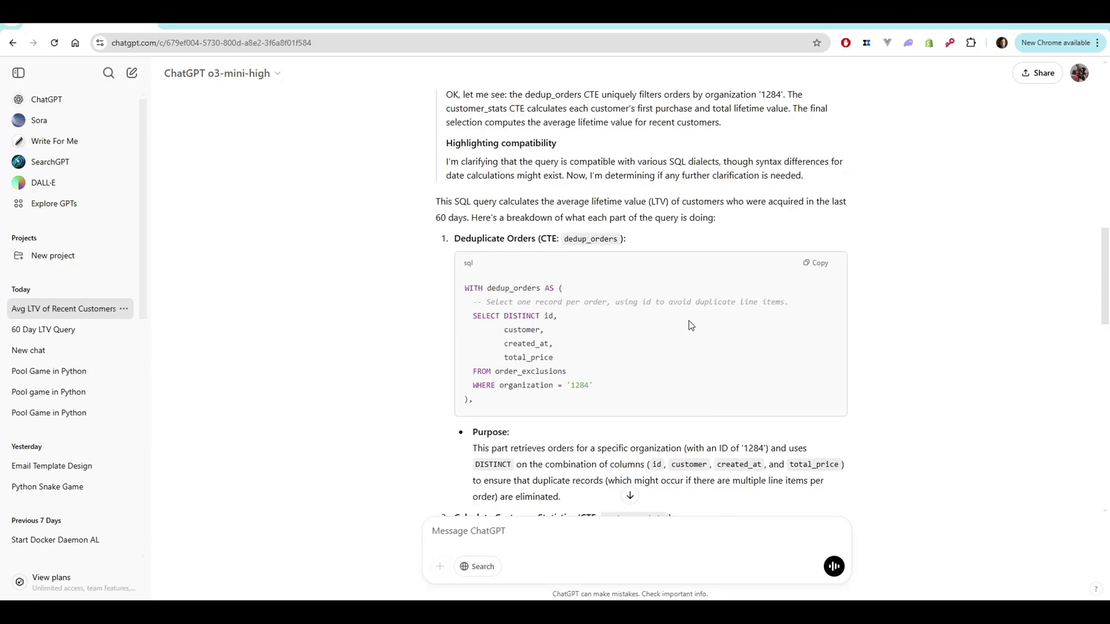
Combine o3-mini-high's dedup_orders, customer_stats and final SELECT blocks into a new Athena query.
left_click(817, 262)
left_click(223, 30)
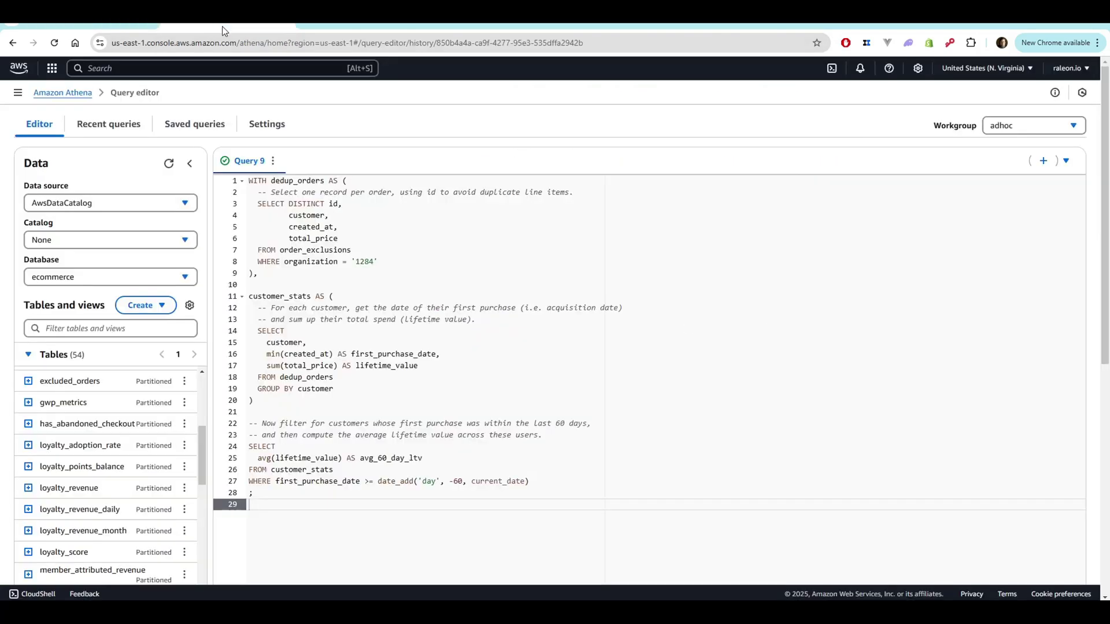
left_click(1042, 160)
key("ctrl+v")
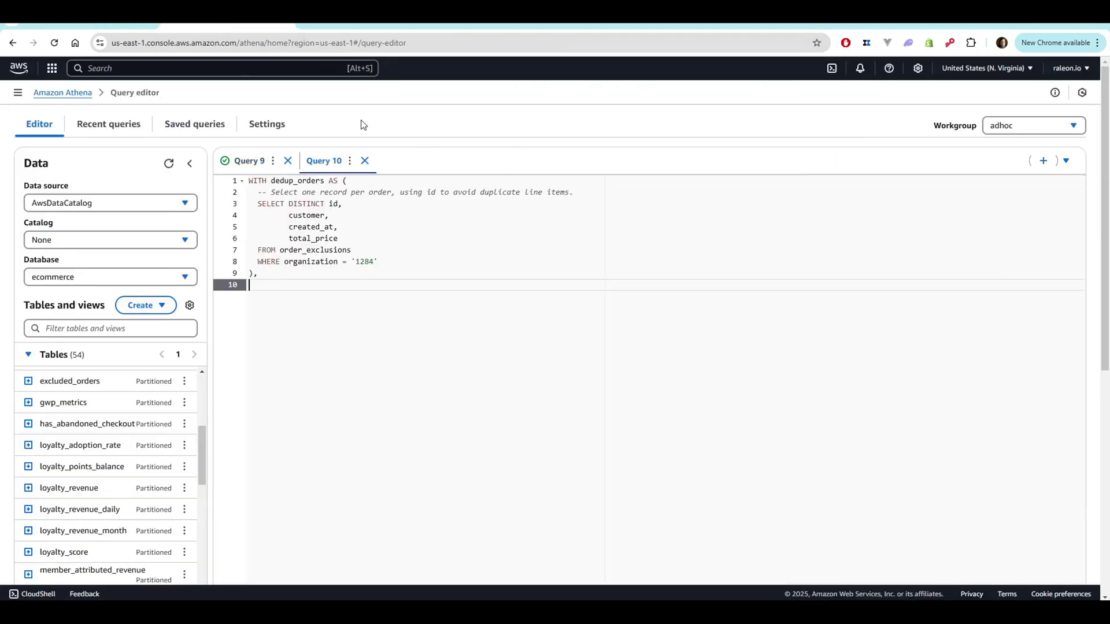
left_click(99, 30)
scroll(660, 359, "down", 5)
left_click(812, 255)
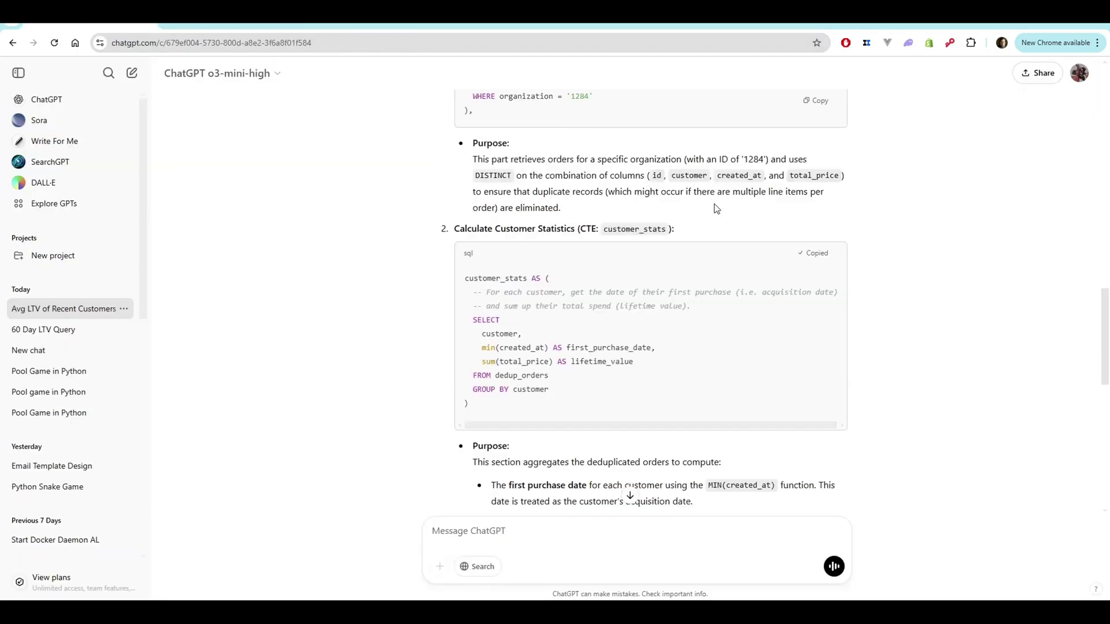
left_click(227, 29)
key("ctrl+v")
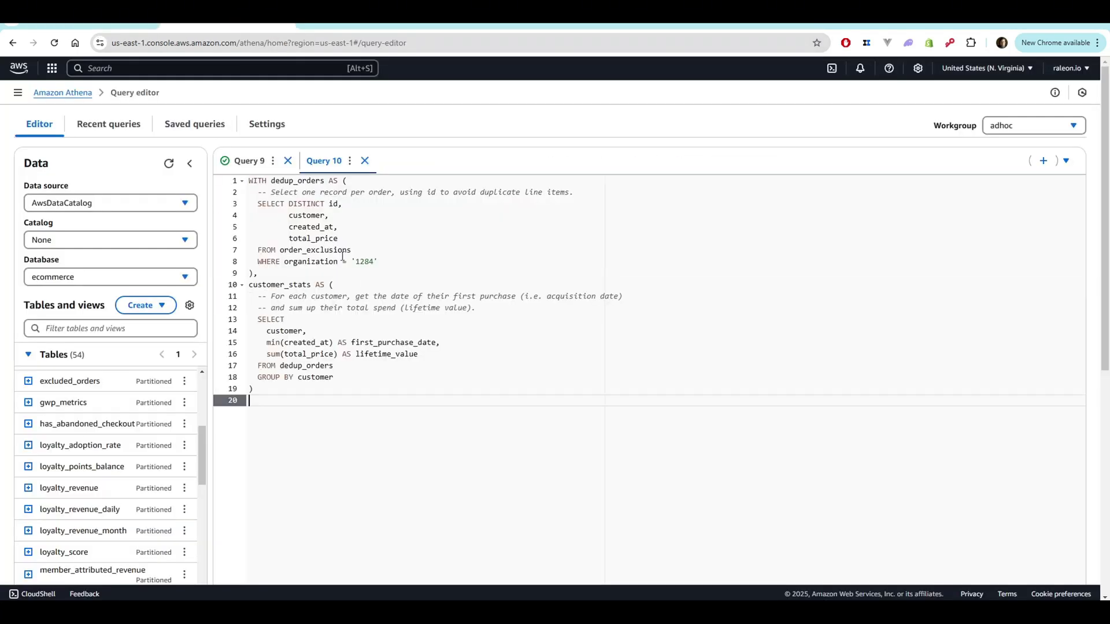
left_click(84, 32)
scroll(607, 347, "down", 5)
scroll(712, 399, "up", 1)
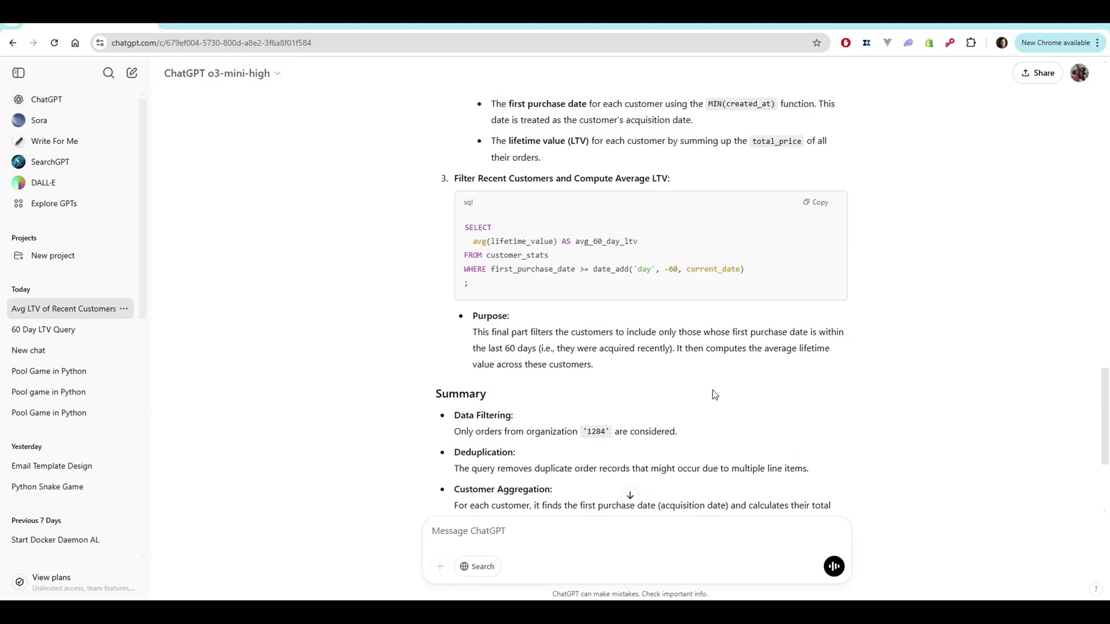
left_click(822, 237)
left_click(226, 28)
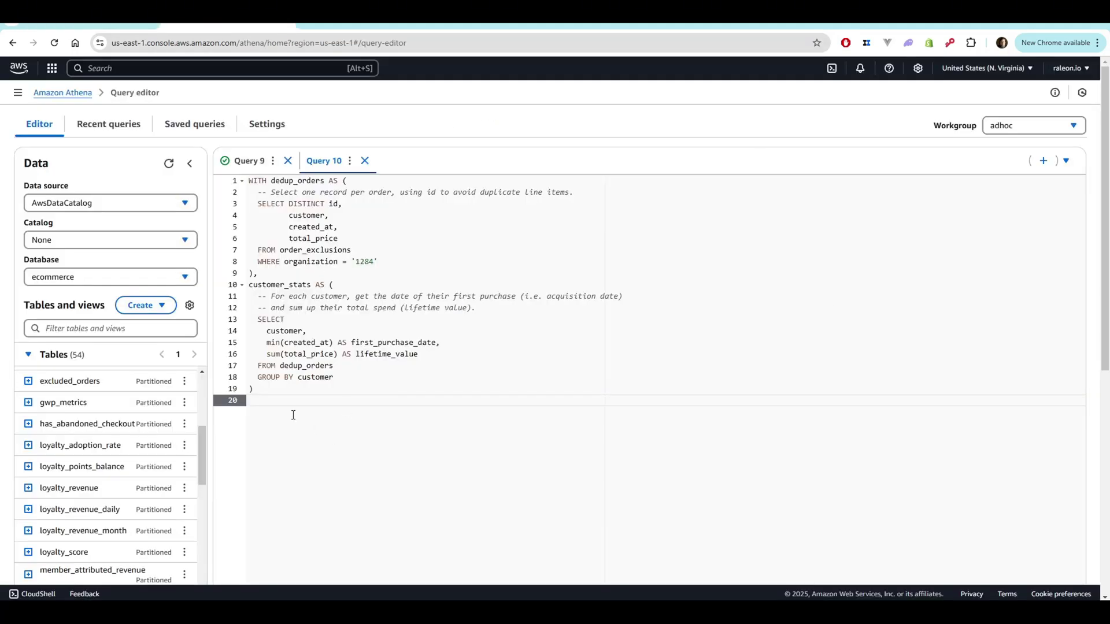
key("ctrl+v")
scroll(520, 347, "down", 6)
Run the combined query and confirm its 56.59 average LTV matches Query 9.
key("ctrl+Return")
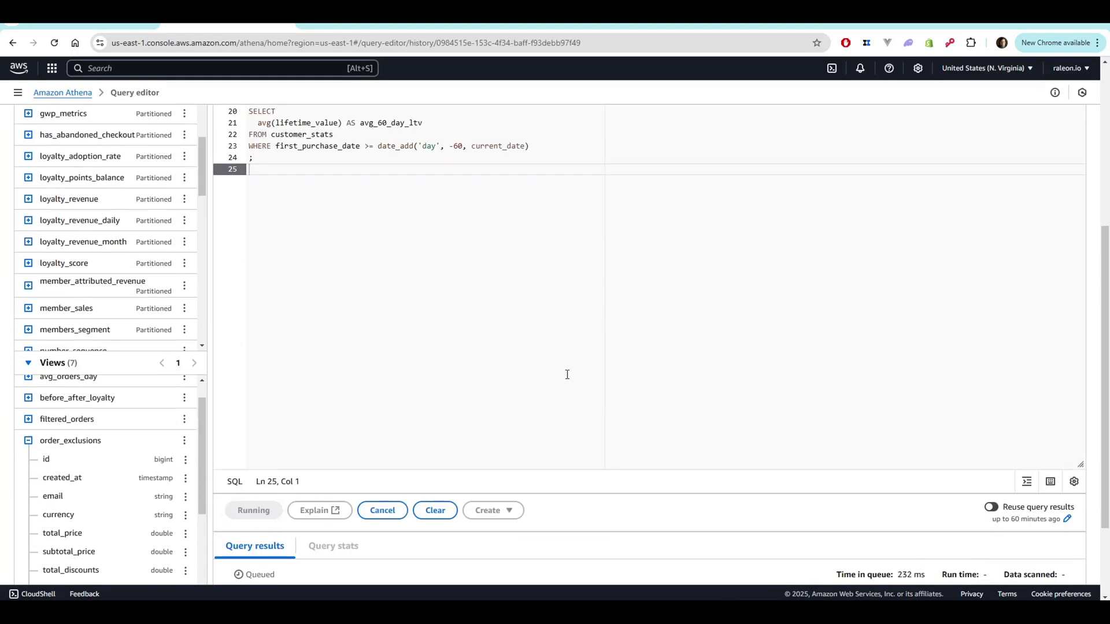
scroll(566, 374, "down", 3)
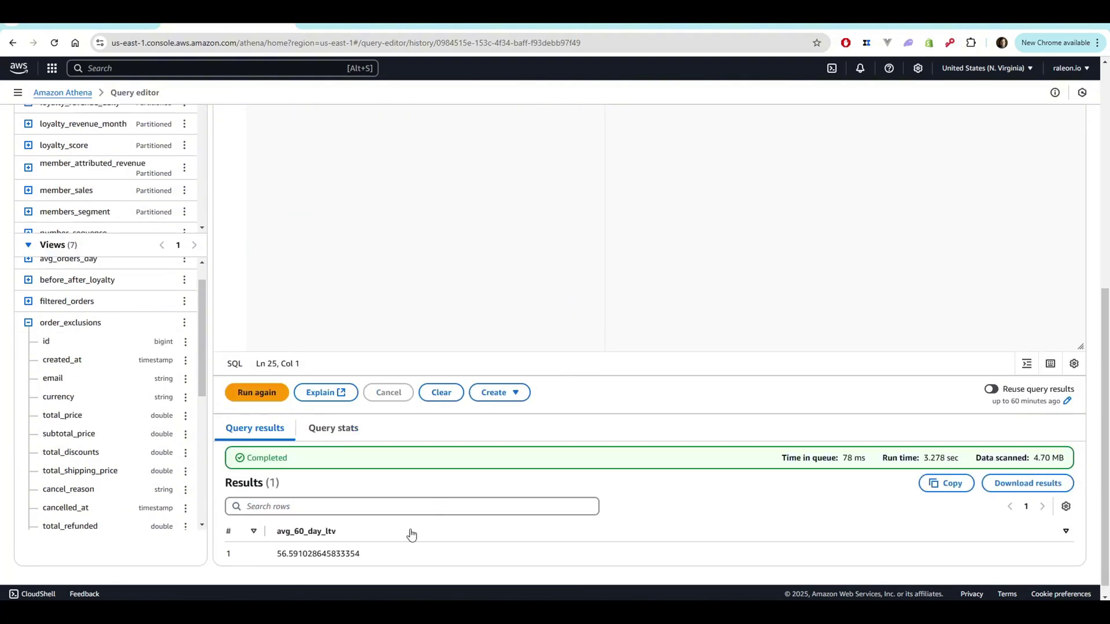
double_click(318, 554)
scroll(567, 346, "up", 5)
left_click(248, 157)
scroll(635, 393, "down", 5)
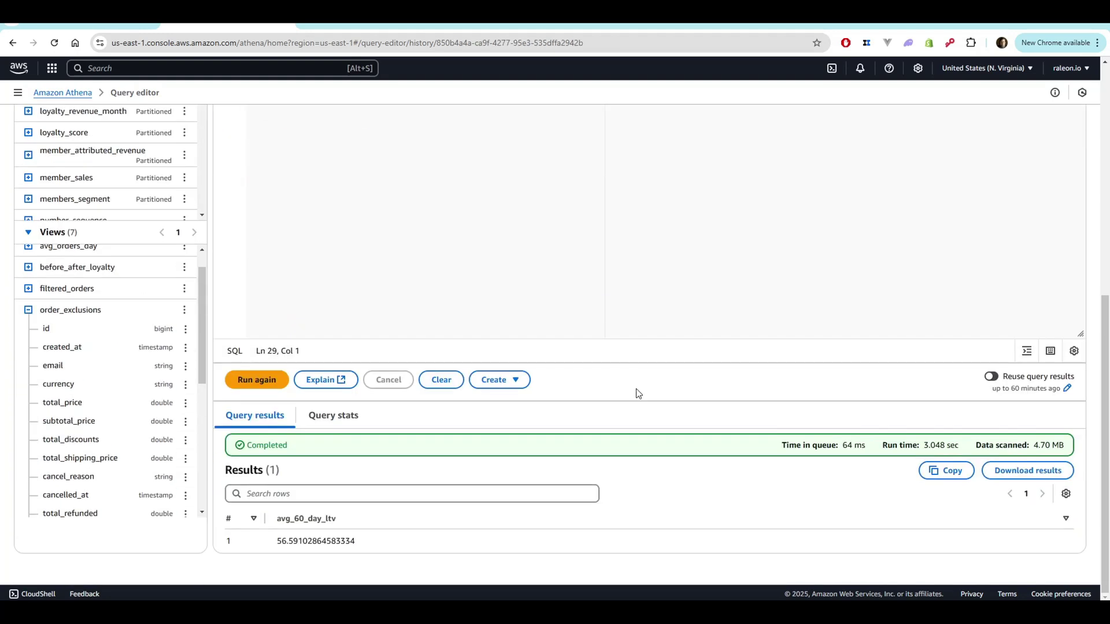
double_click(316, 541)
scroll(567, 347, "up", 8)
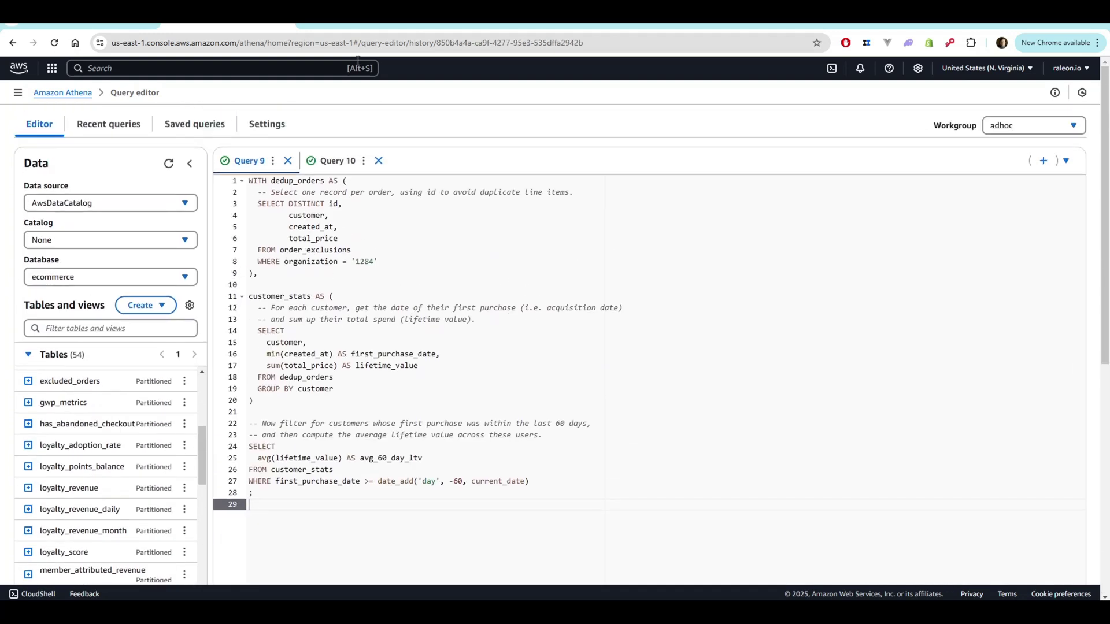
left_click(308, 24)
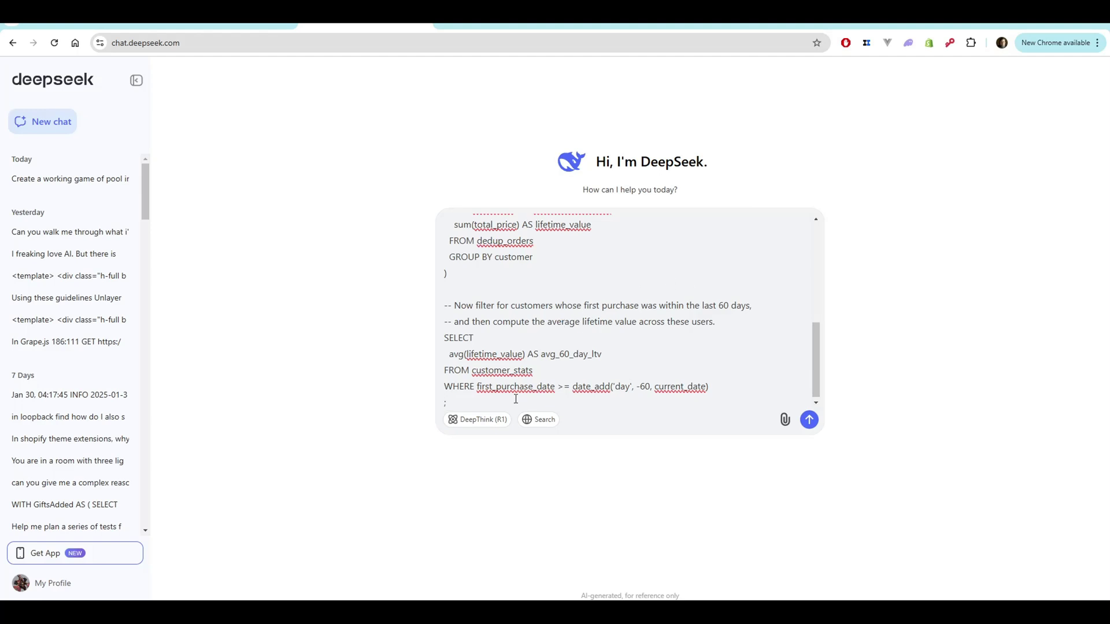
Send the LTV query to DeepSeek and compare its dedup_orders naming with Athena's query.
left_click(809, 419)
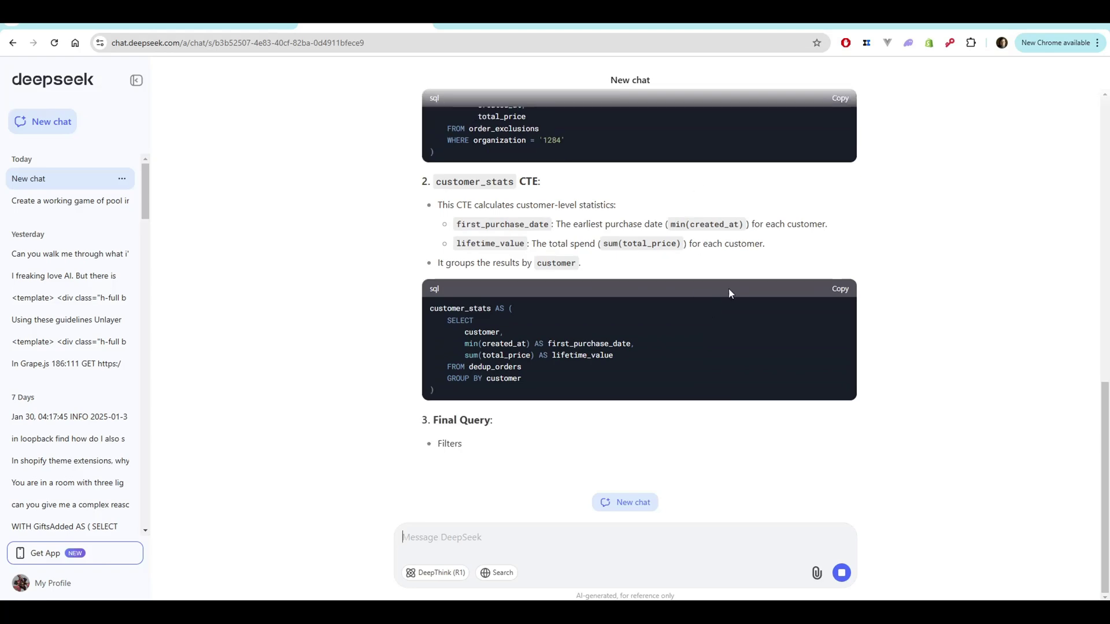
scroll(728, 289, "up", 4)
double_click(477, 242)
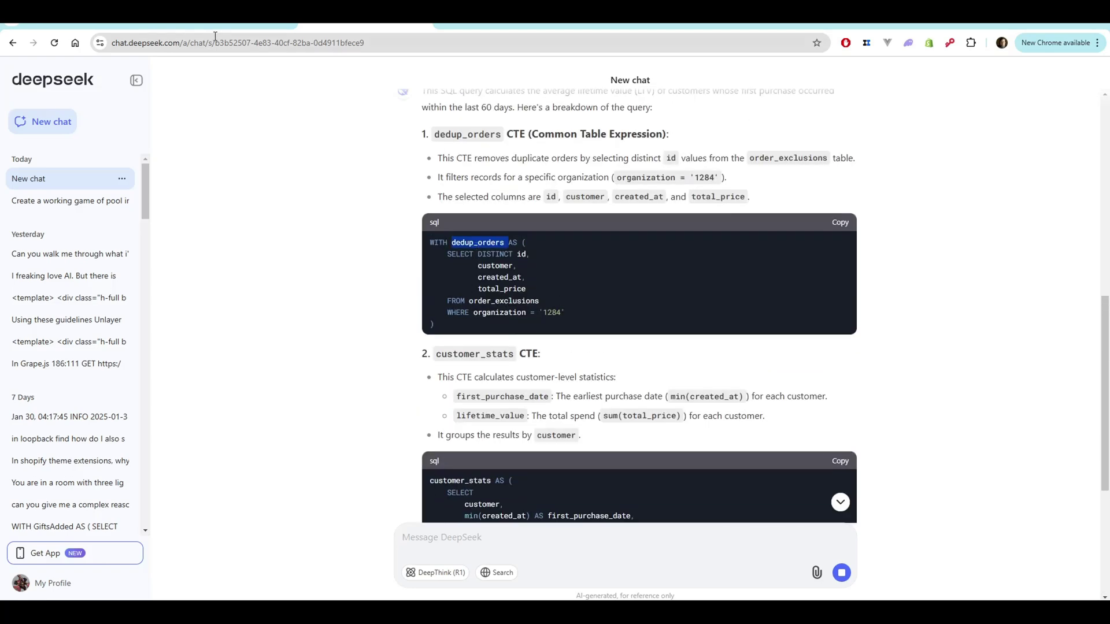
left_click(248, 13)
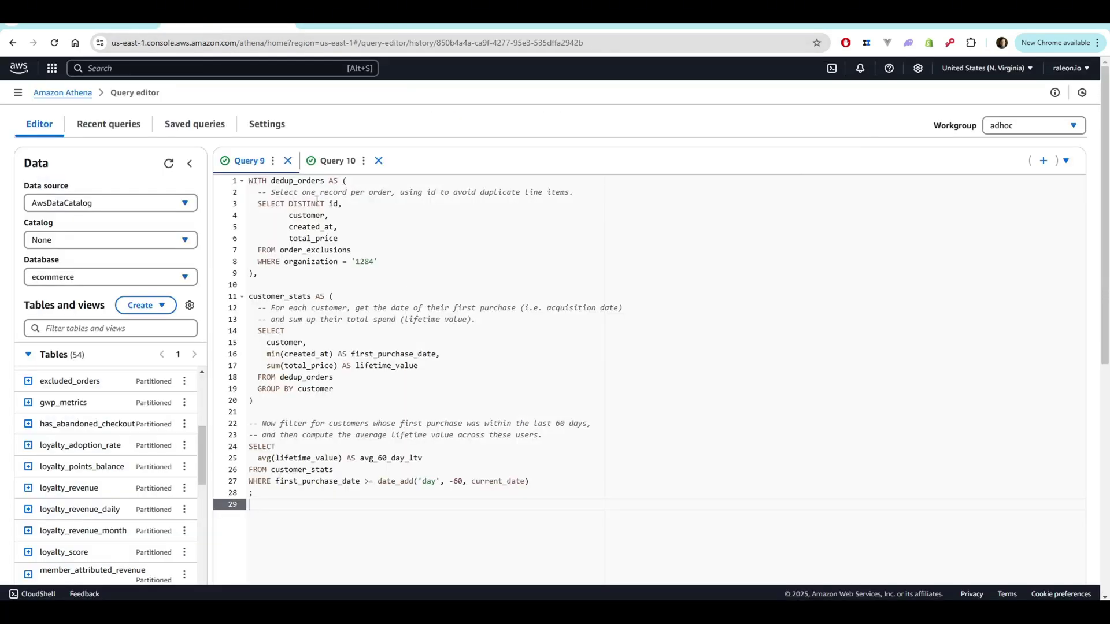
double_click(297, 180)
left_click(332, 30)
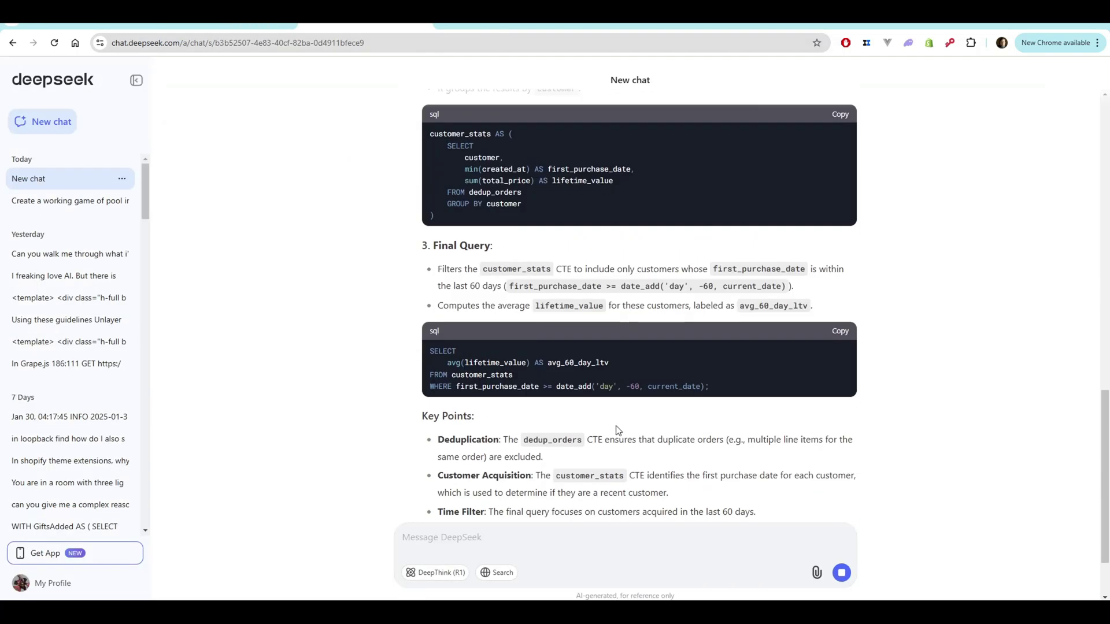
scroll(599, 393, "up", 4)
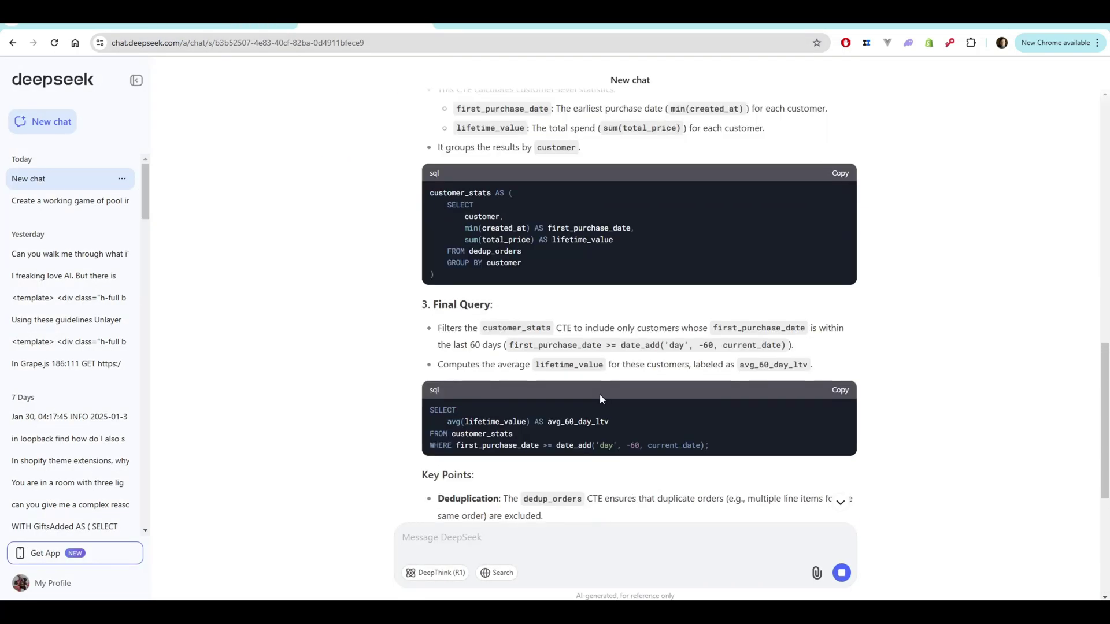
scroll(599, 394, "up", 5)
scroll(636, 355, "down", 10)
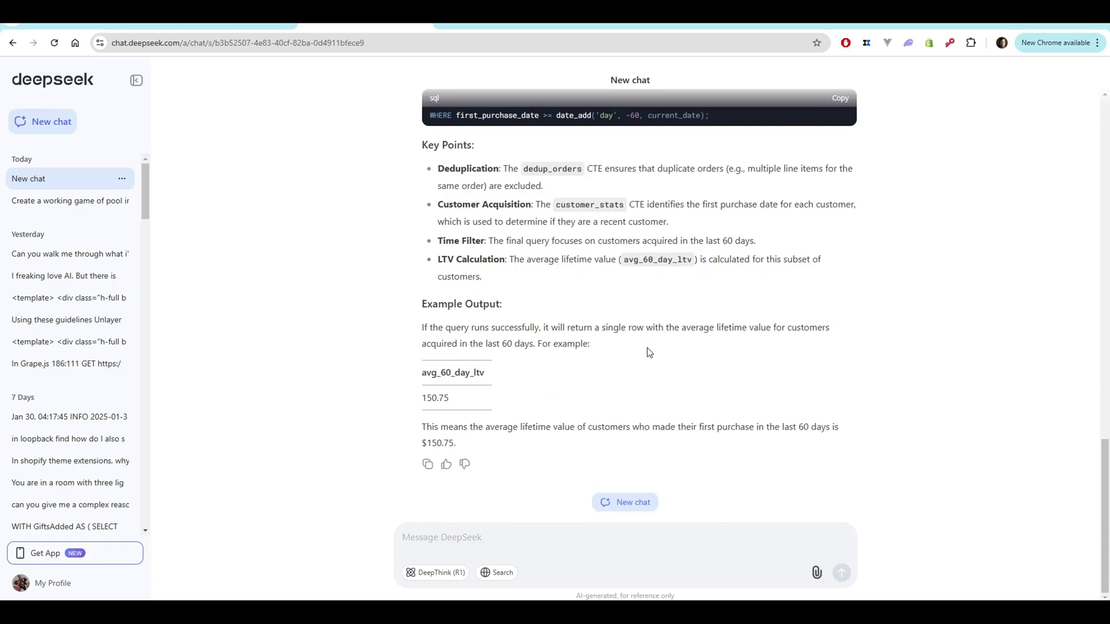
scroll(646, 352, "up", 5)
scroll(796, 225, "up", 3)
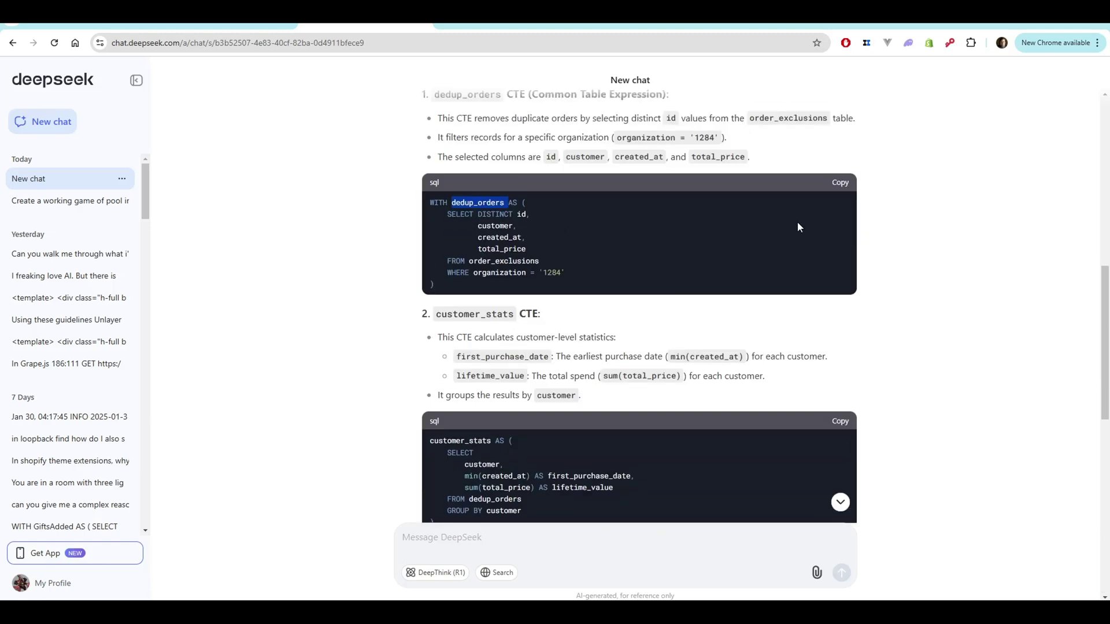
Paste DeepSeek's dedup_orders and customer_stats blocks into a new Athena query.
left_click(839, 184)
key("ctrl+Tab")
left_click(1044, 162)
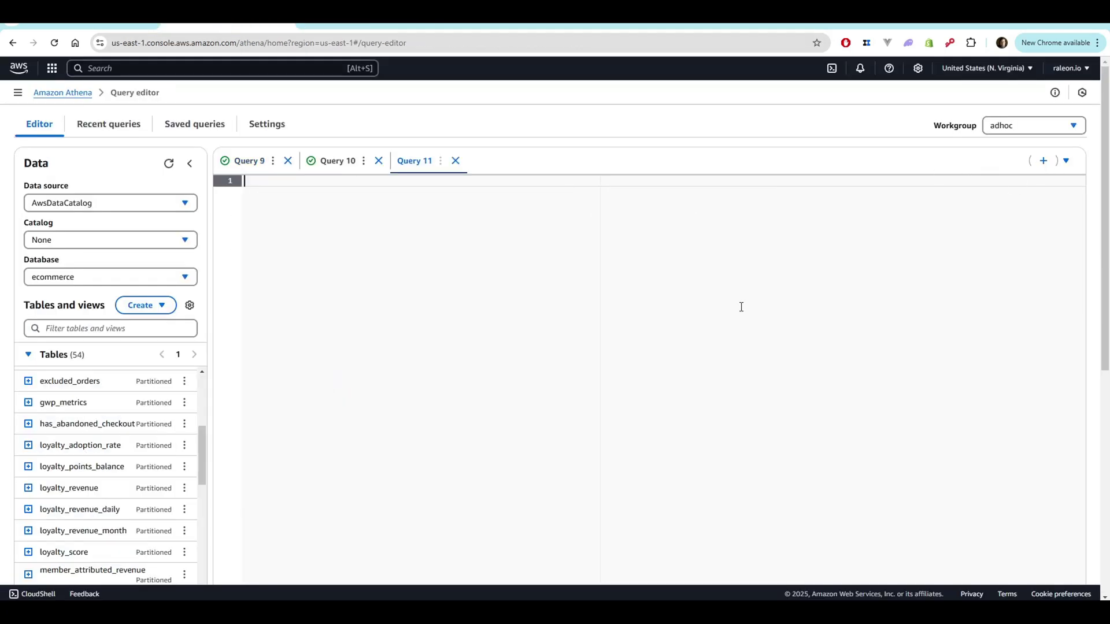
key("ctrl+v")
key("ctrl+Tab")
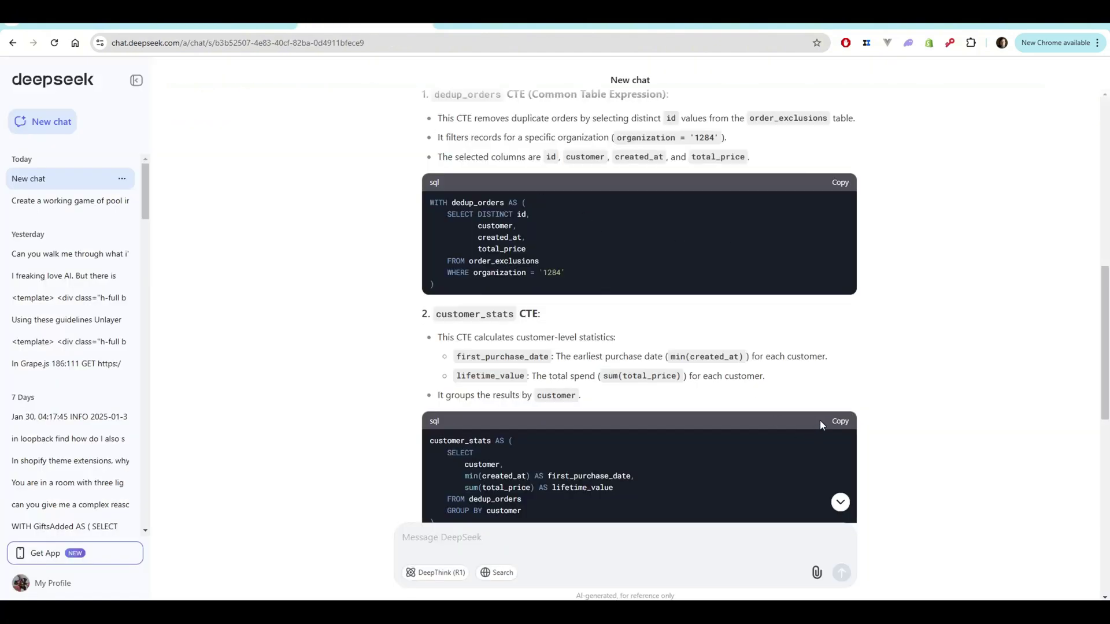
left_click(840, 421)
key("ctrl+Tab")
left_click(386, 263)
key("Return")
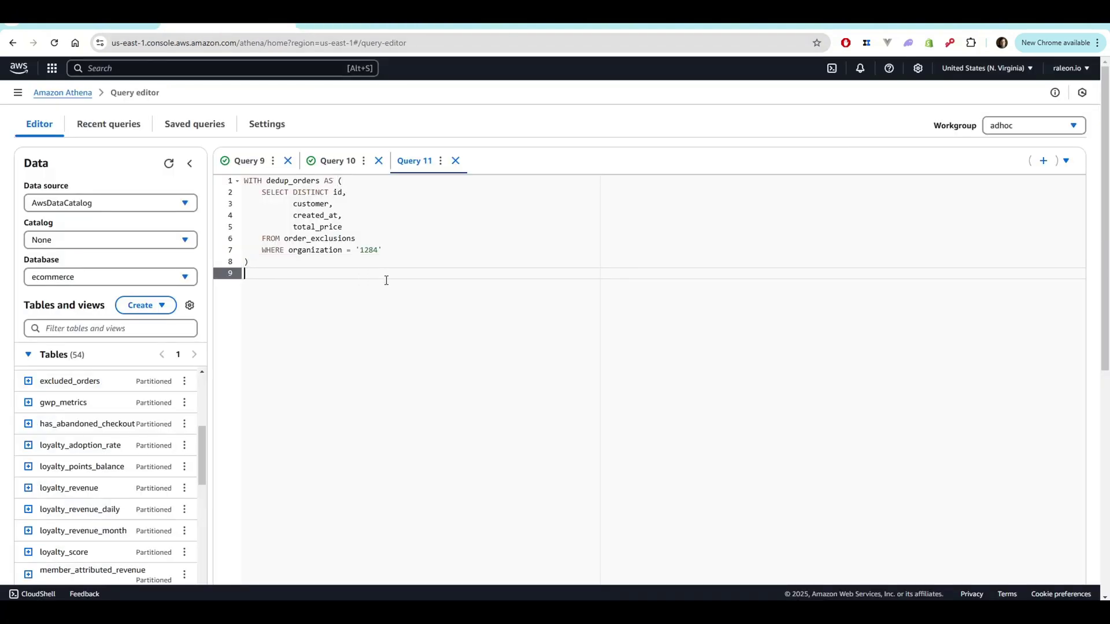
key("ctrl+v")
Add DeepSeek's final SELECT block and run the query, which fails at customer_stats.
key("ctrl+Tab")
scroll(629, 346, "down", 5)
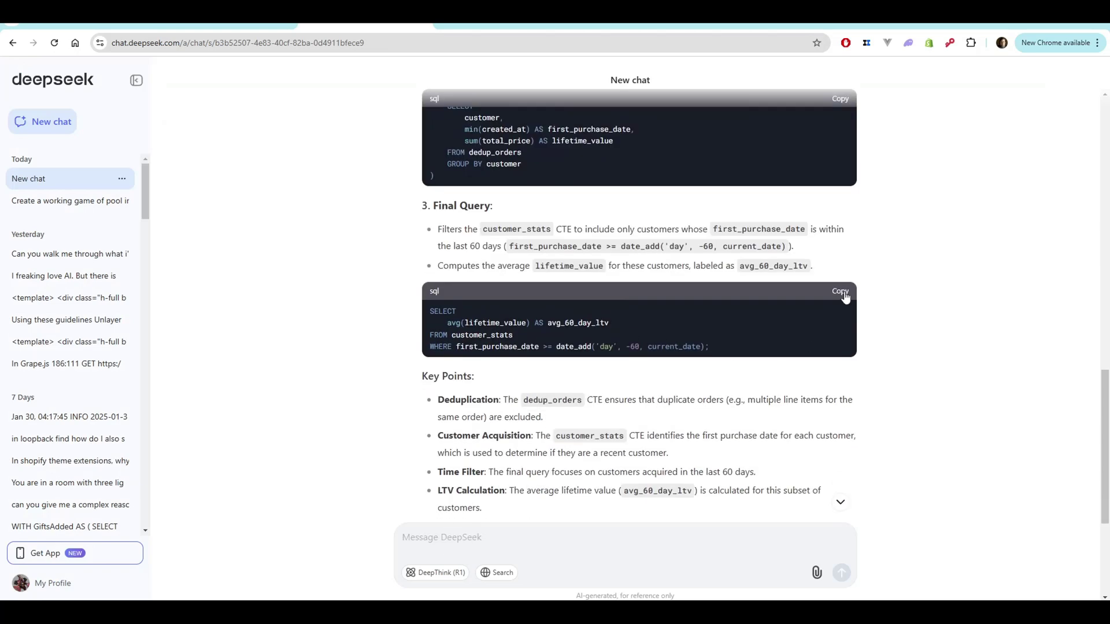
left_click(840, 291)
key("ctrl+Tab")
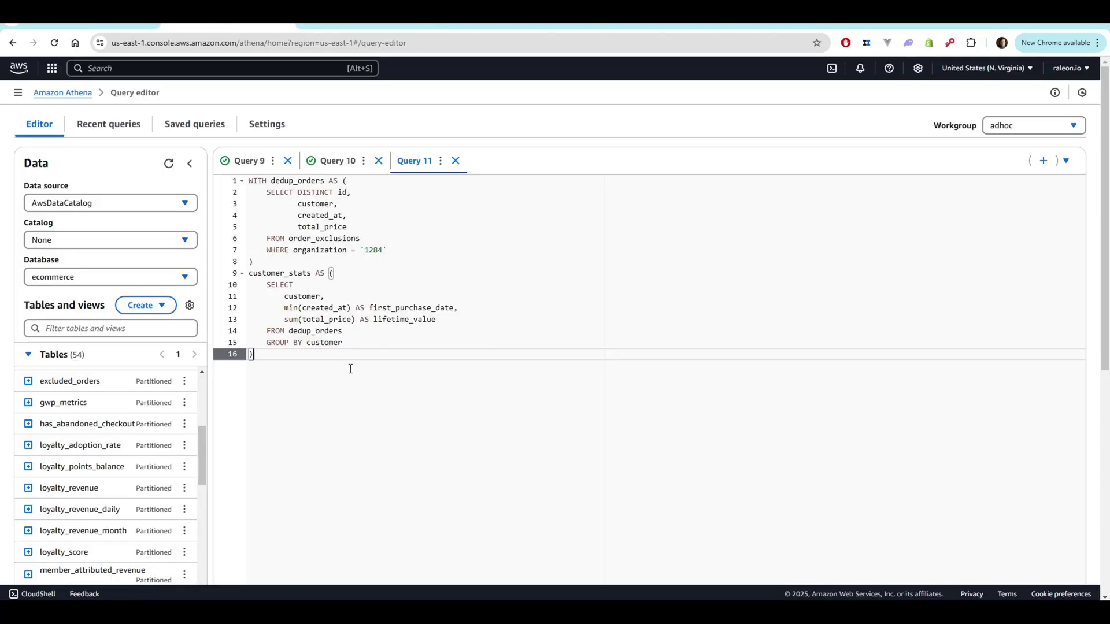
key("ctrl+v")
scroll(513, 307, "down", 5)
left_click(243, 452)
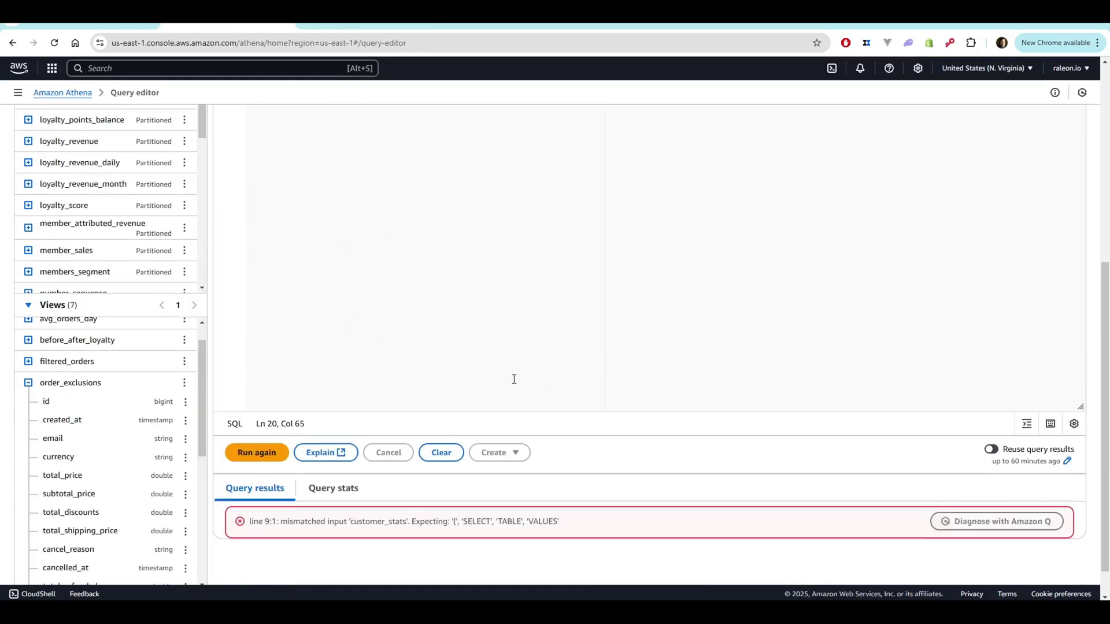
scroll(513, 379, "up", 5)
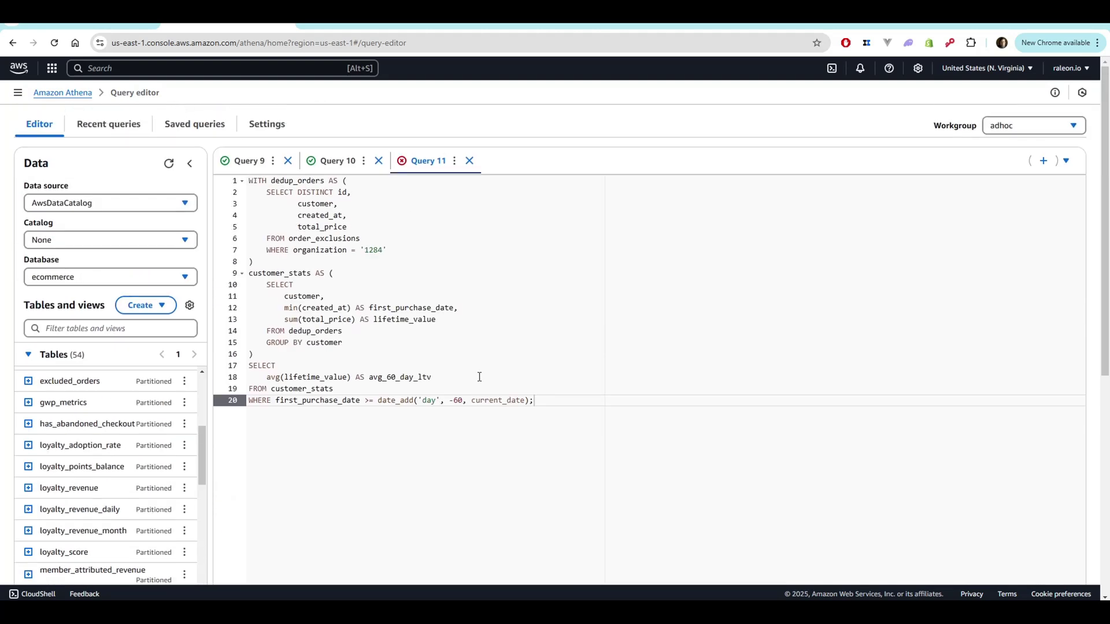
Ask DeepSeek to 'give me the full query'.
key("ctrl+Tab")
type("giv")
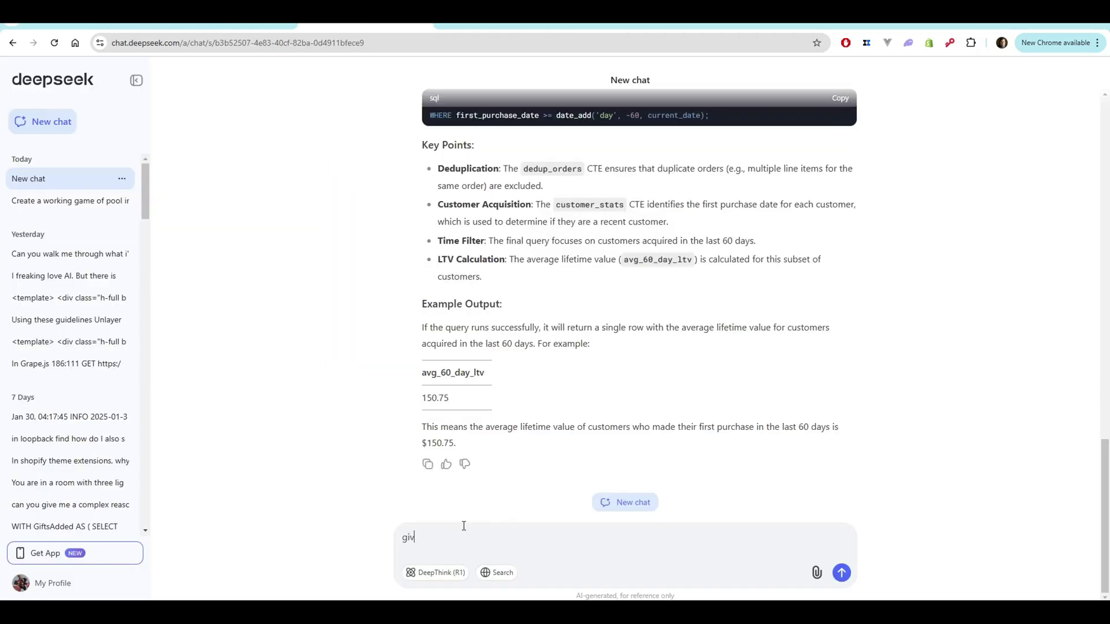
type("e me the full query")
key("Return")
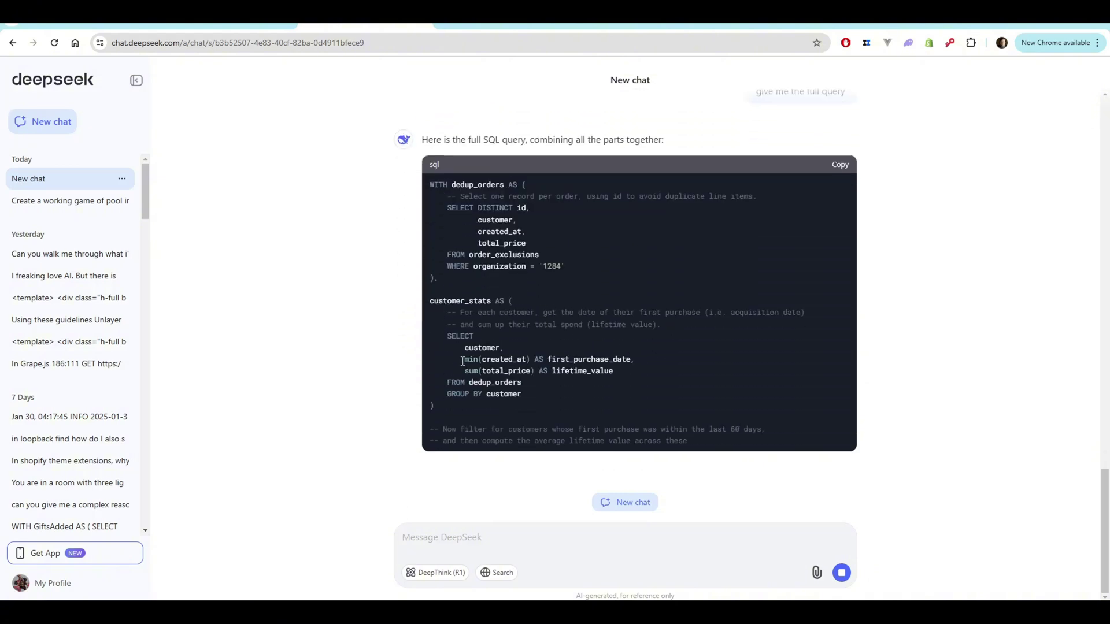
scroll(709, 229, "up", 5)
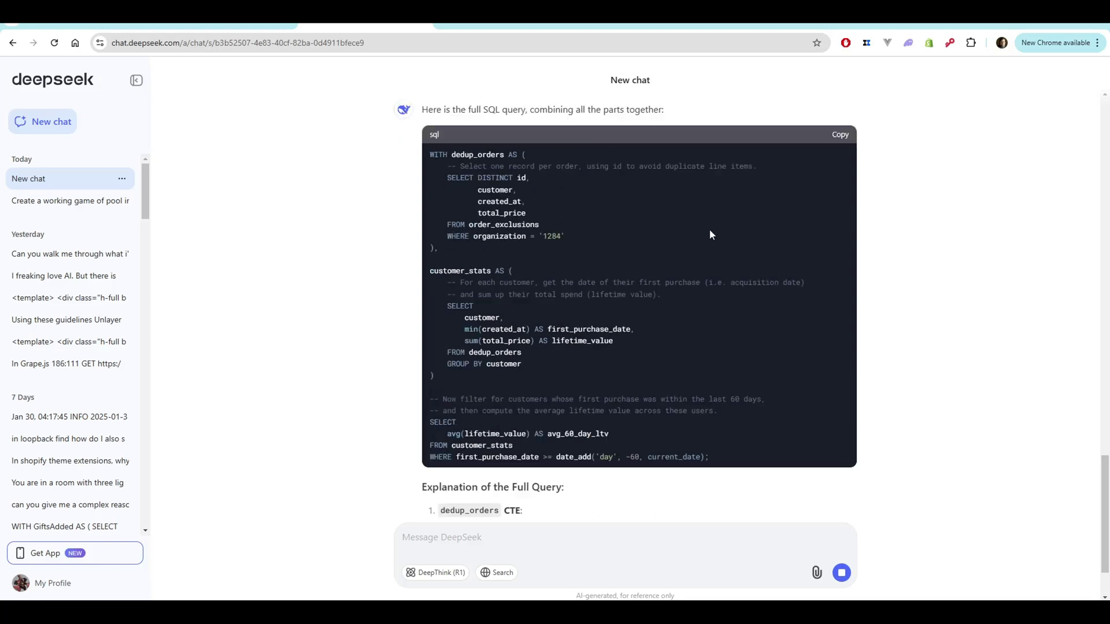
Replace Query 11 with DeepSeek's full query and run it, returning 56.591028645833354.
left_click(840, 227)
left_click(234, 27)
left_click(389, 365)
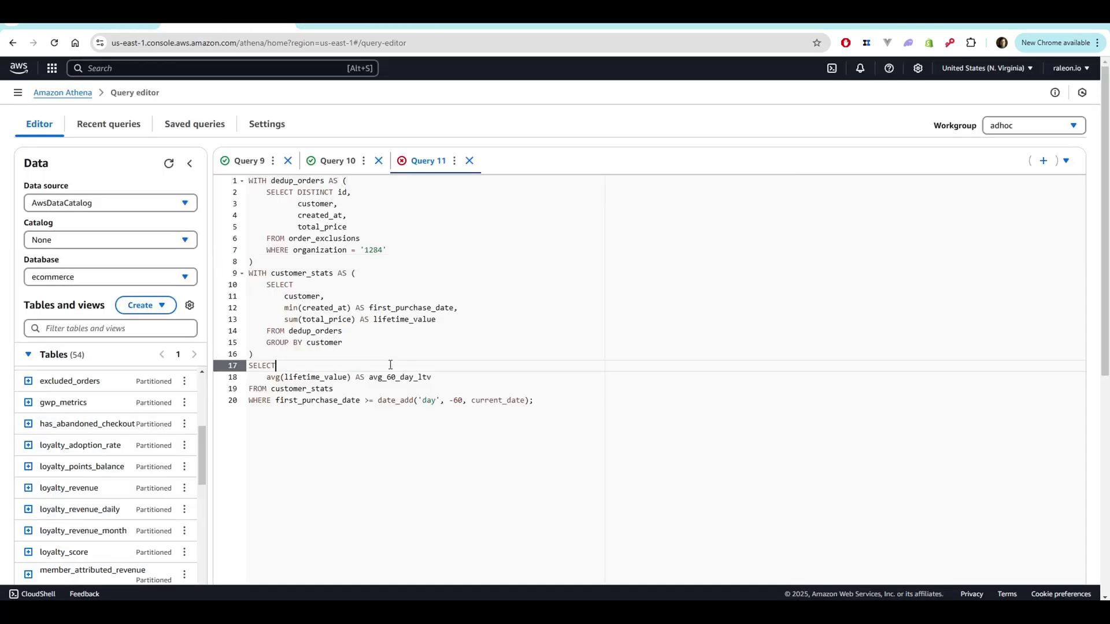
key("ctrl+a")
key("ctrl+v")
scroll(609, 348, "down", 5)
key("ctrl+Return")
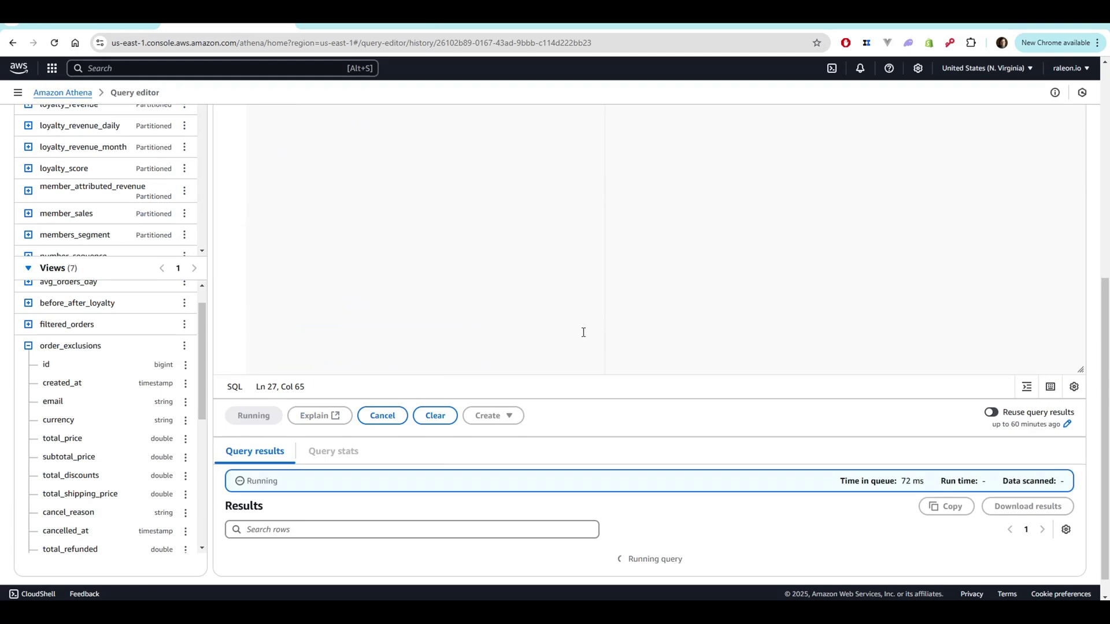
scroll(464, 428, "down", 1)
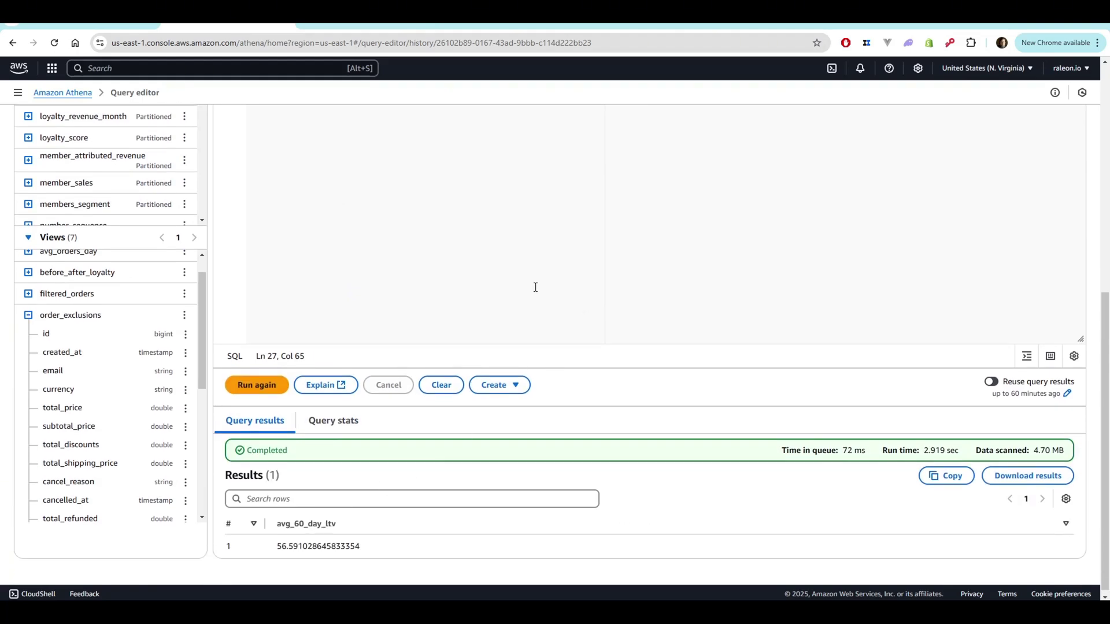
scroll(535, 287, "up", 6)
left_click(327, 23)
scroll(555, 347, "down", 5)
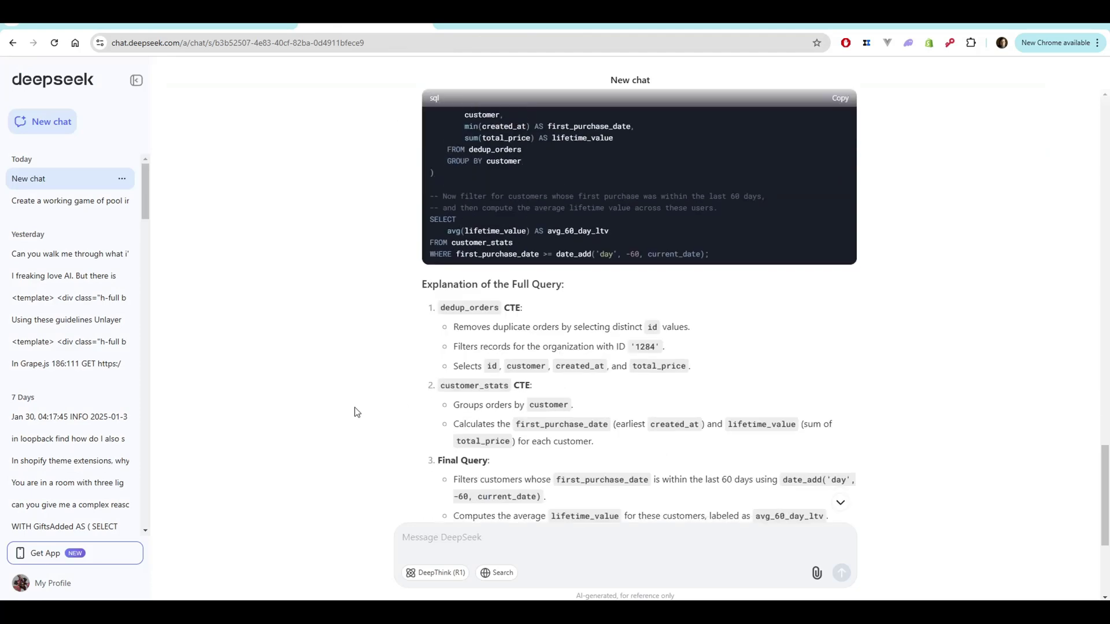
Send the LTV query to a new DeepSeek chat with DeepThink (R1) enabled.
left_click(52, 121)
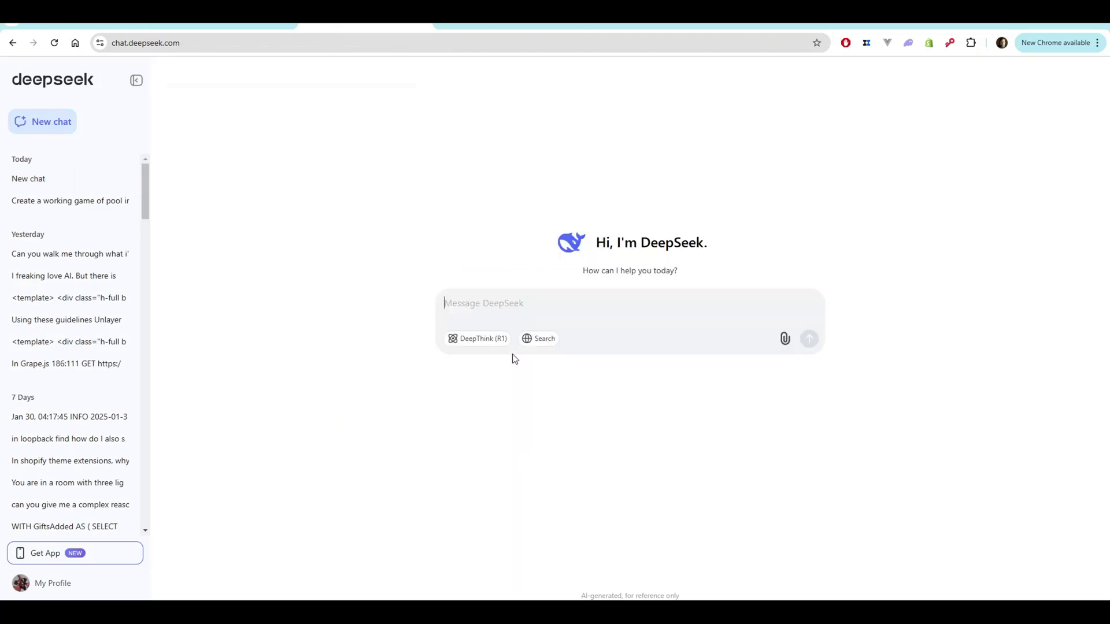
key("ctrl+v")
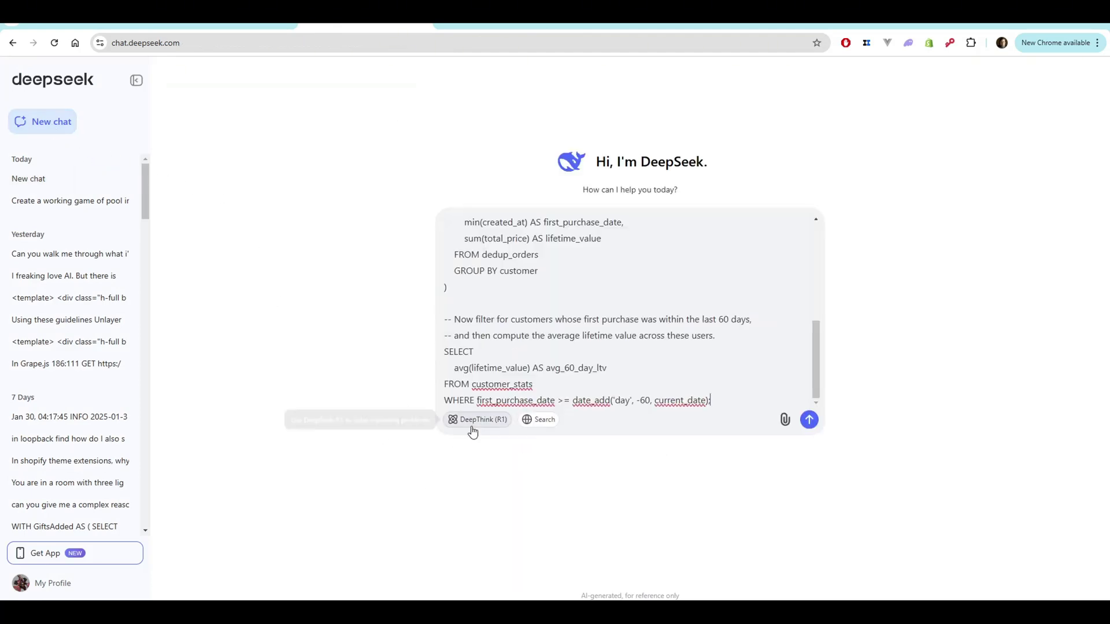
left_click(479, 420)
left_click(808, 420)
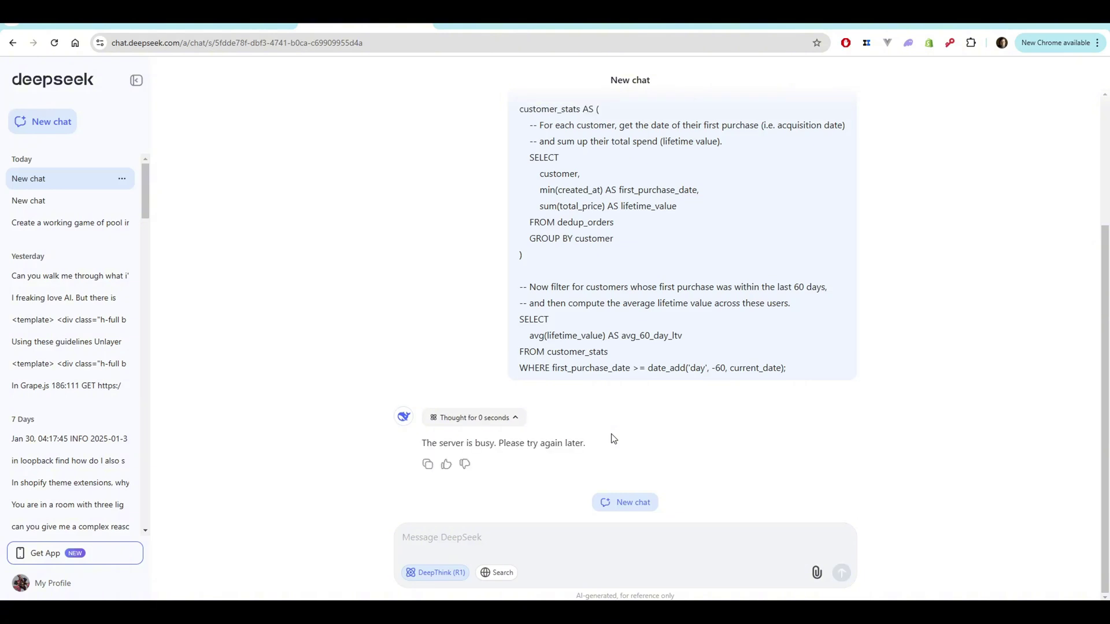
key("ctrl+Tab")
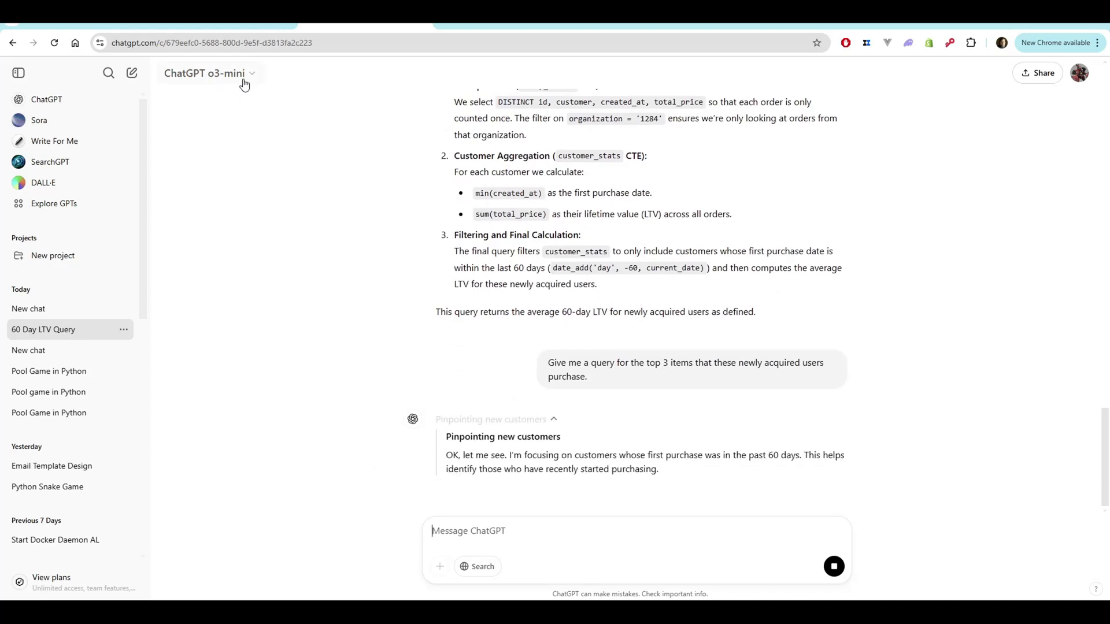
Check the answering model, then copy o3-mini's SQL for newly acquired customers' top 3 items.
left_click(245, 79)
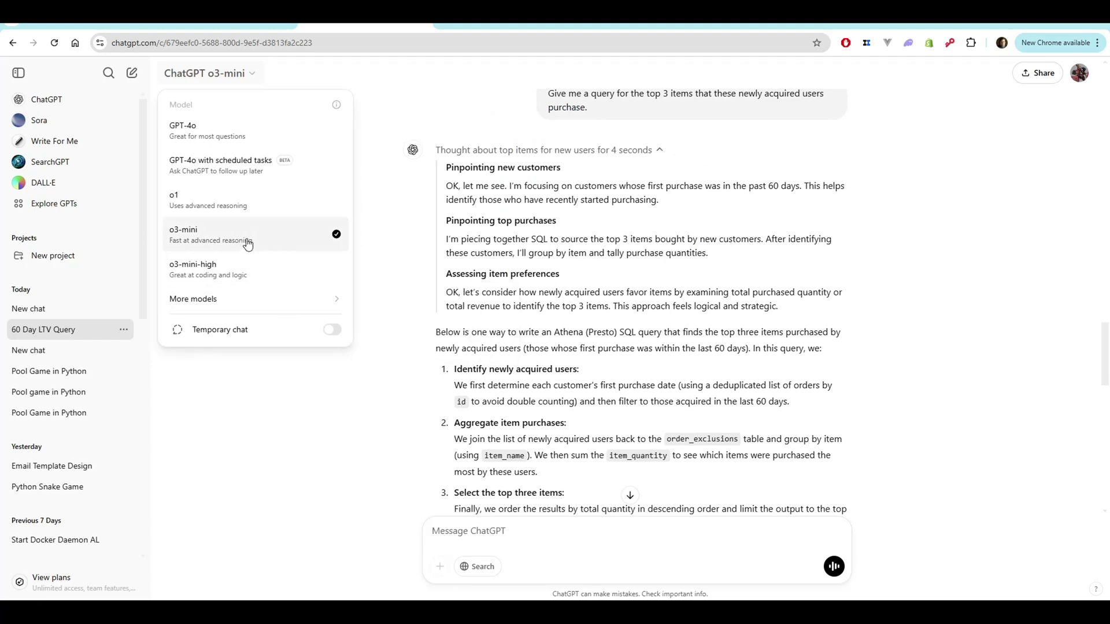
left_click(675, 401)
scroll(701, 407, "down", 5)
scroll(705, 399, "down", 3)
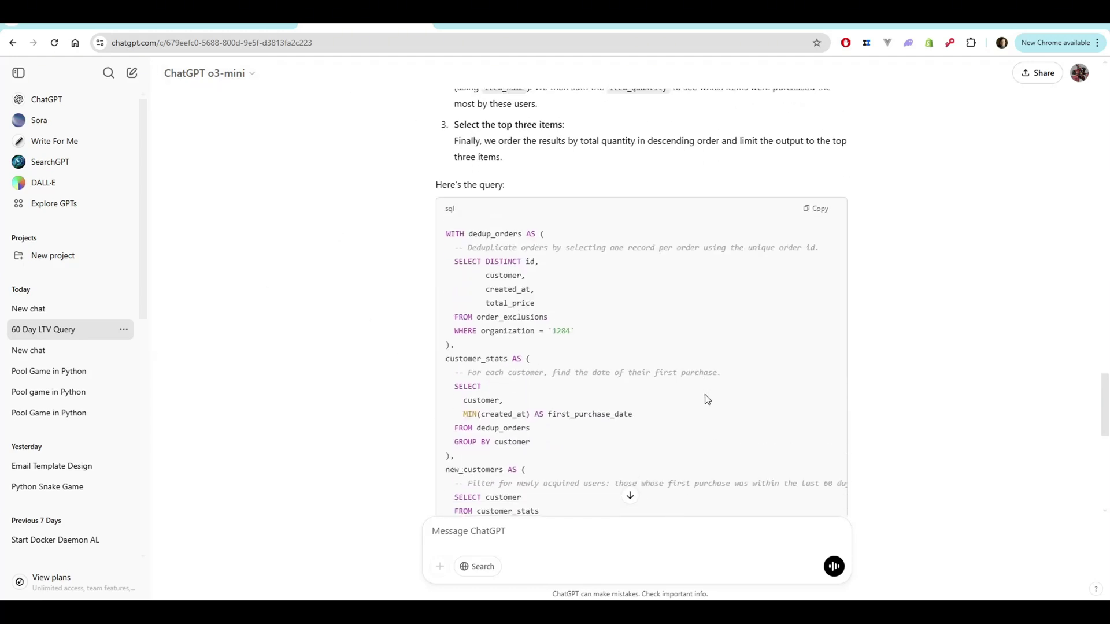
scroll(705, 395, "down", 3)
scroll(651, 311, "down", 4)
scroll(651, 312, "down", 4)
scroll(652, 338, "up", 5)
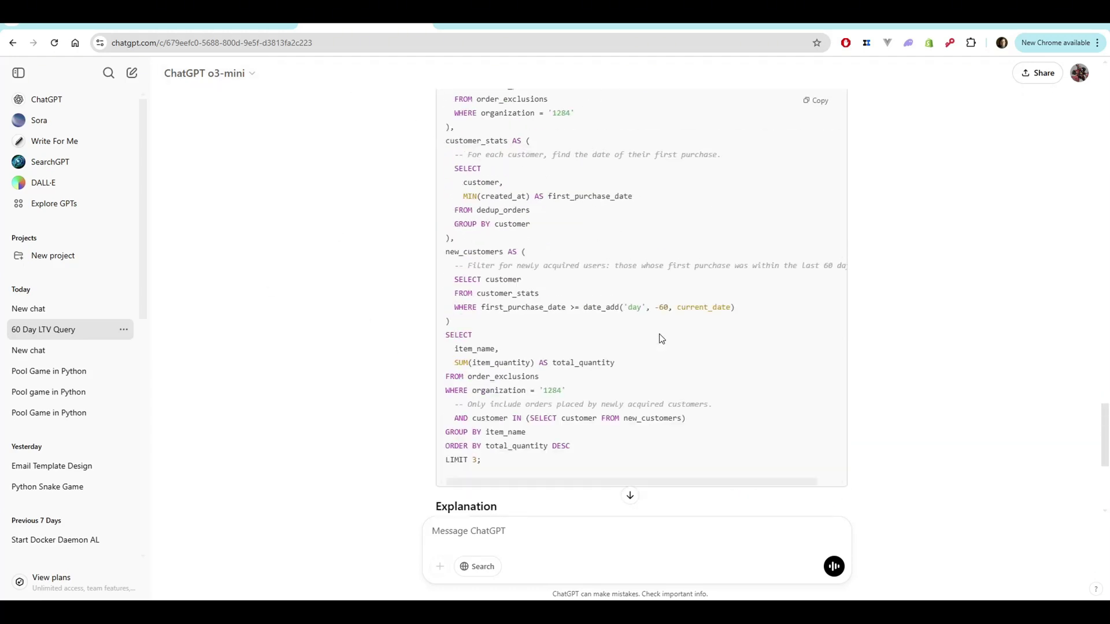
scroll(651, 338, "up", 4)
left_click(816, 173)
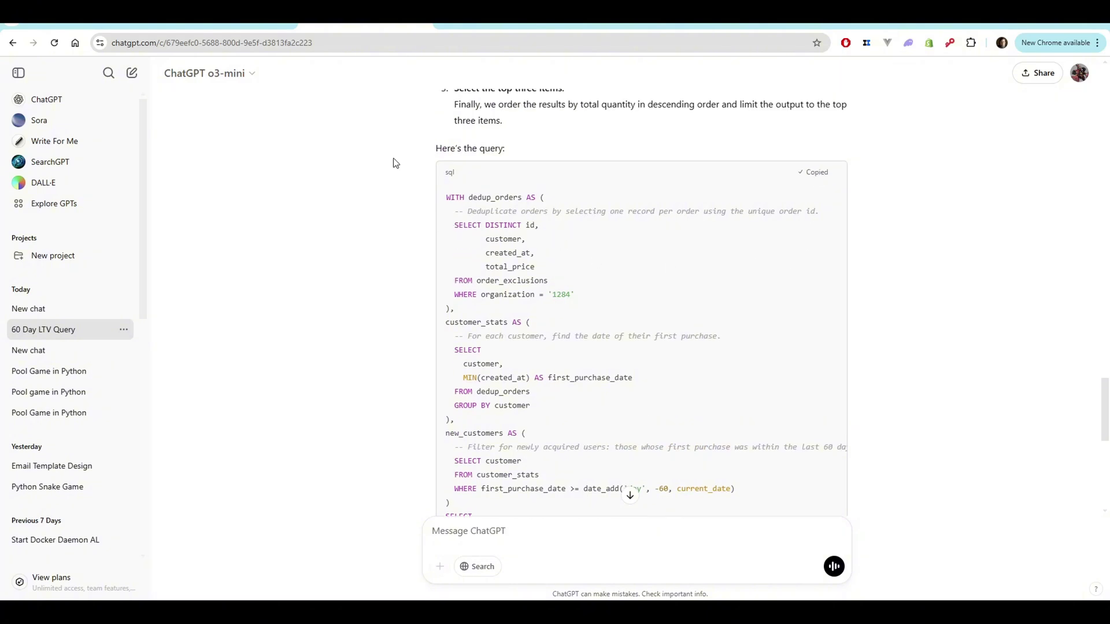
Paste ChatGPT's top-items SQL into new Athena Query 12 and run it, getting quantities 465, 225, 195.
key("ctrl+Tab")
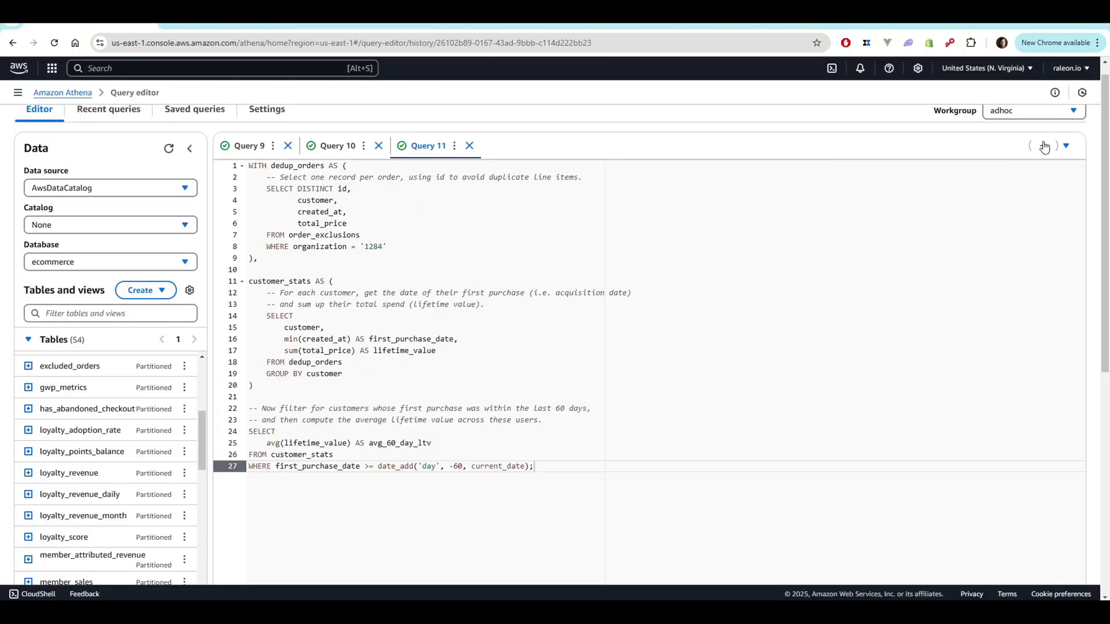
left_click(1044, 146)
key("ctrl+v")
scroll(658, 354, "down", 3)
scroll(462, 407, "up", 3)
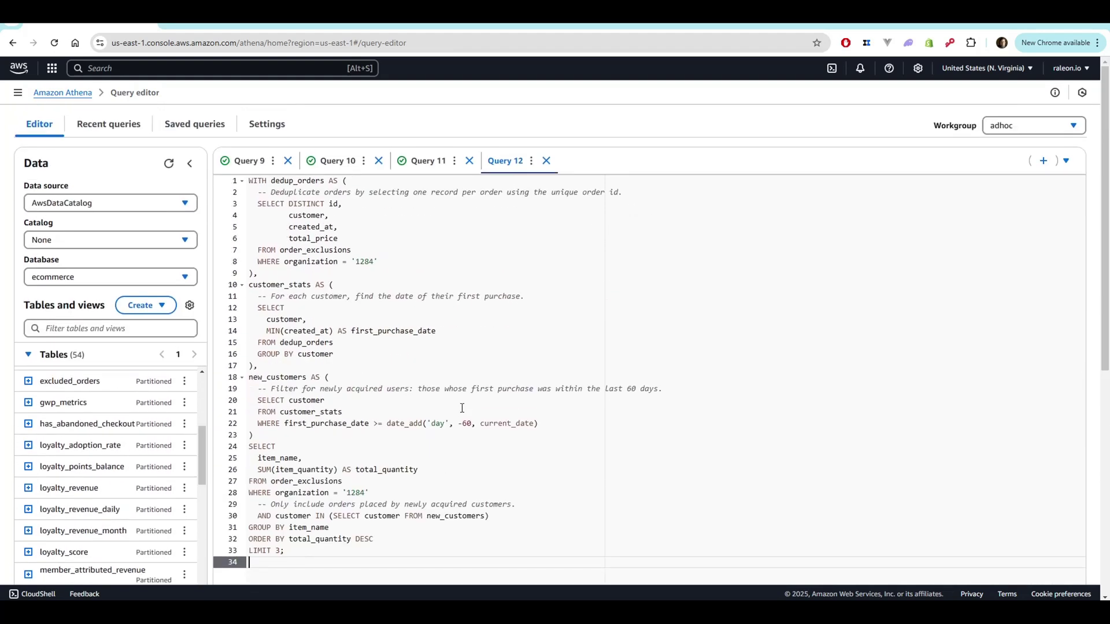
scroll(462, 407, "down", 5)
left_click(245, 407)
scroll(555, 347, "up", 5)
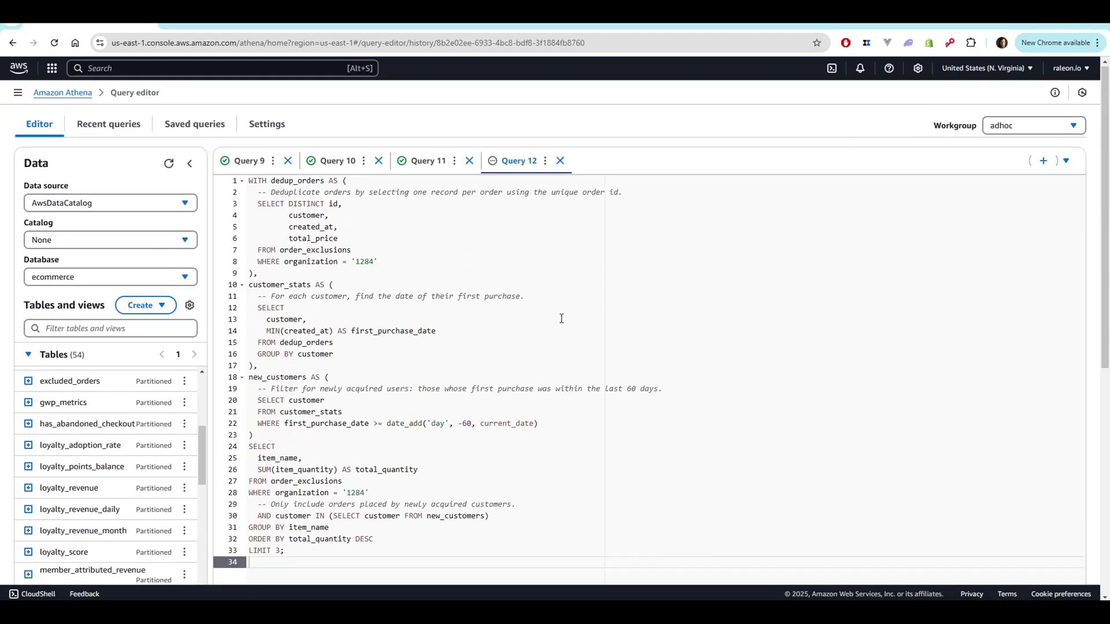
scroll(581, 326, "down", 2)
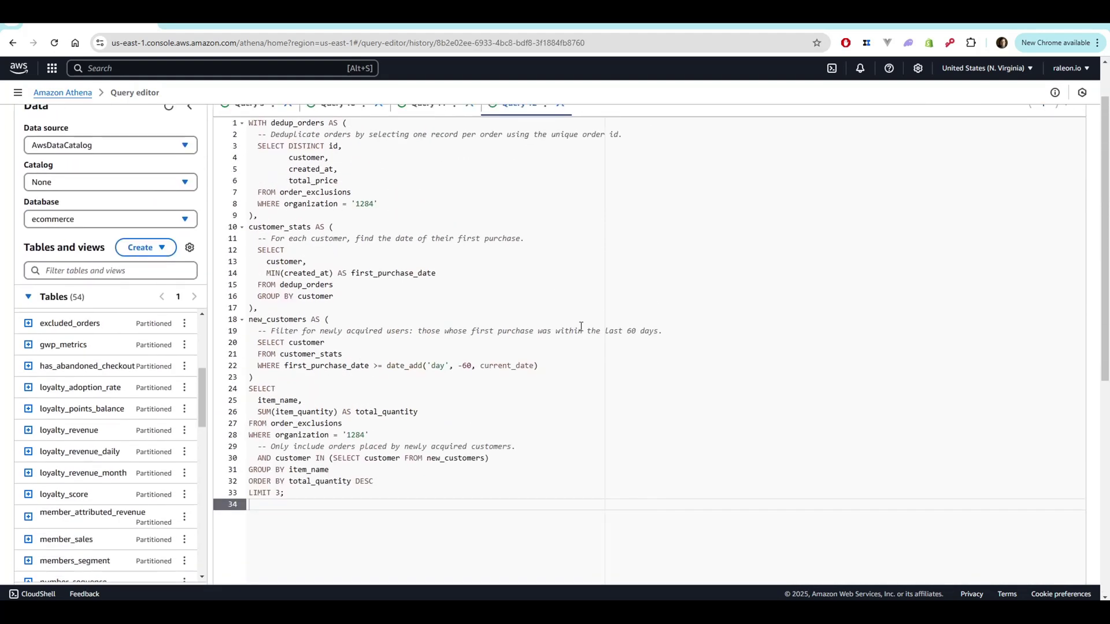
scroll(581, 326, "up", 2)
scroll(590, 328, "down", 8)
scroll(590, 329, "down", 1)
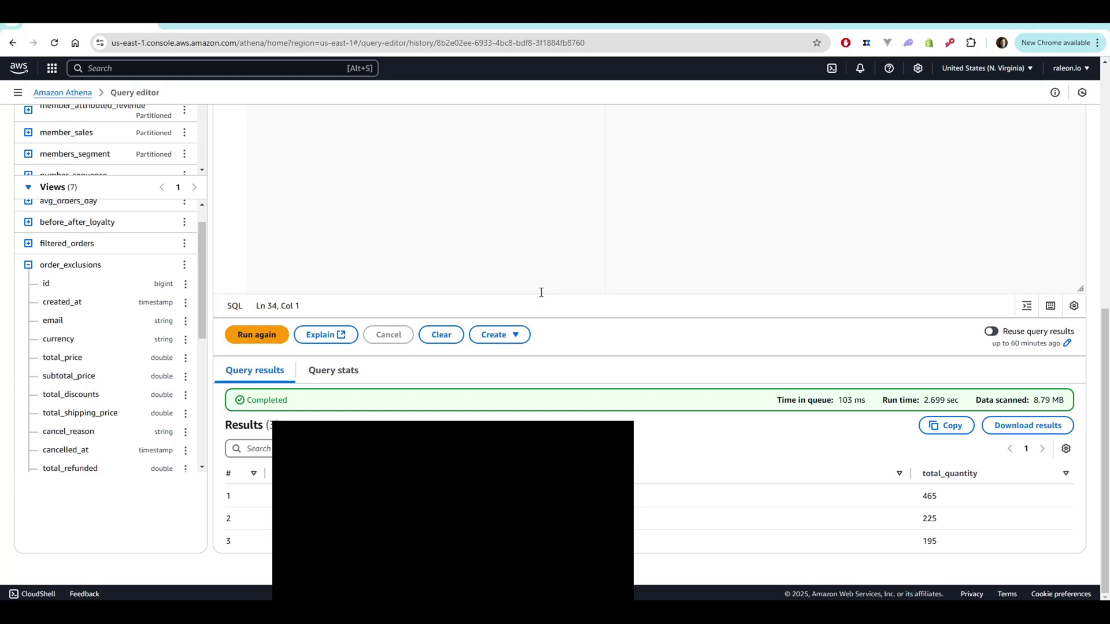
key("ctrl+Tab")
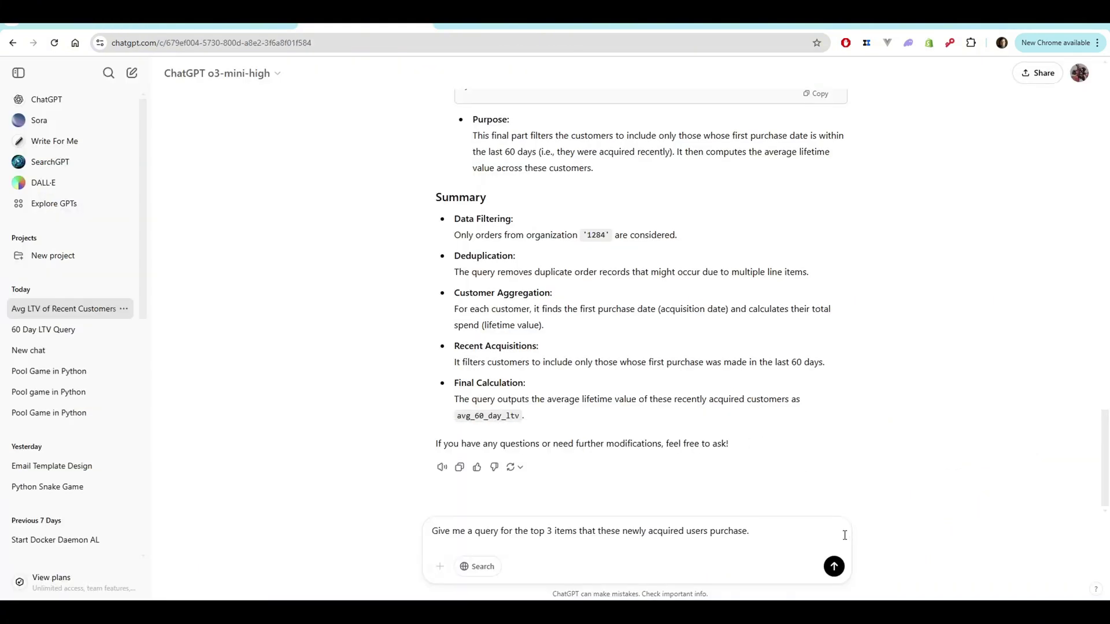
Send the top-3-items request to o3-mini-high and copy the SQL it returns.
key("Return")
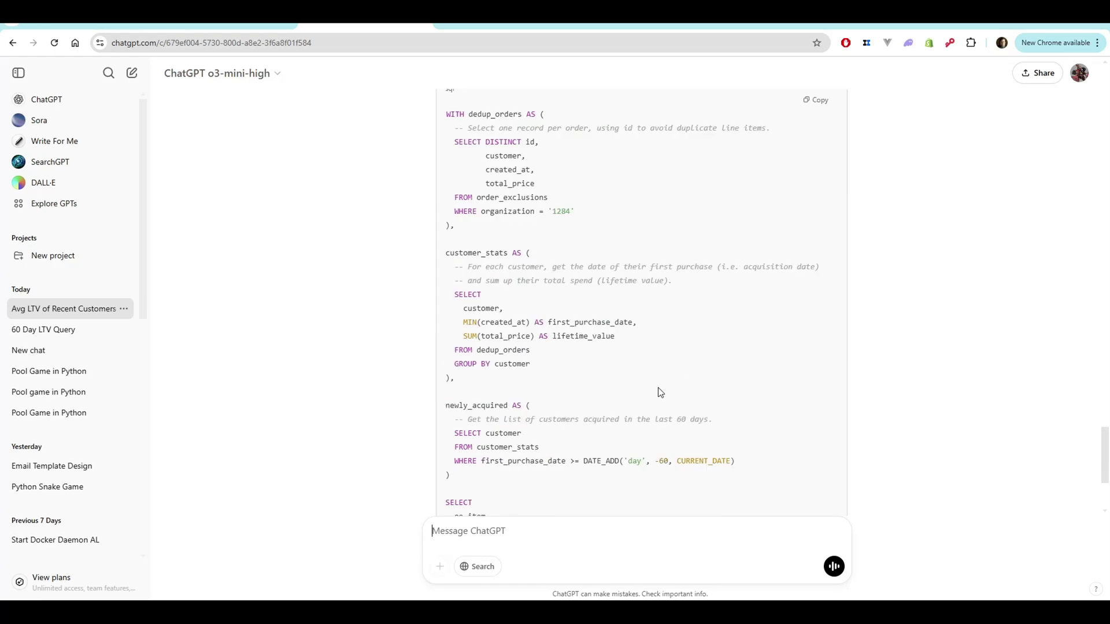
scroll(656, 388, "down", 5)
scroll(657, 388, "up", 5)
left_click(812, 102)
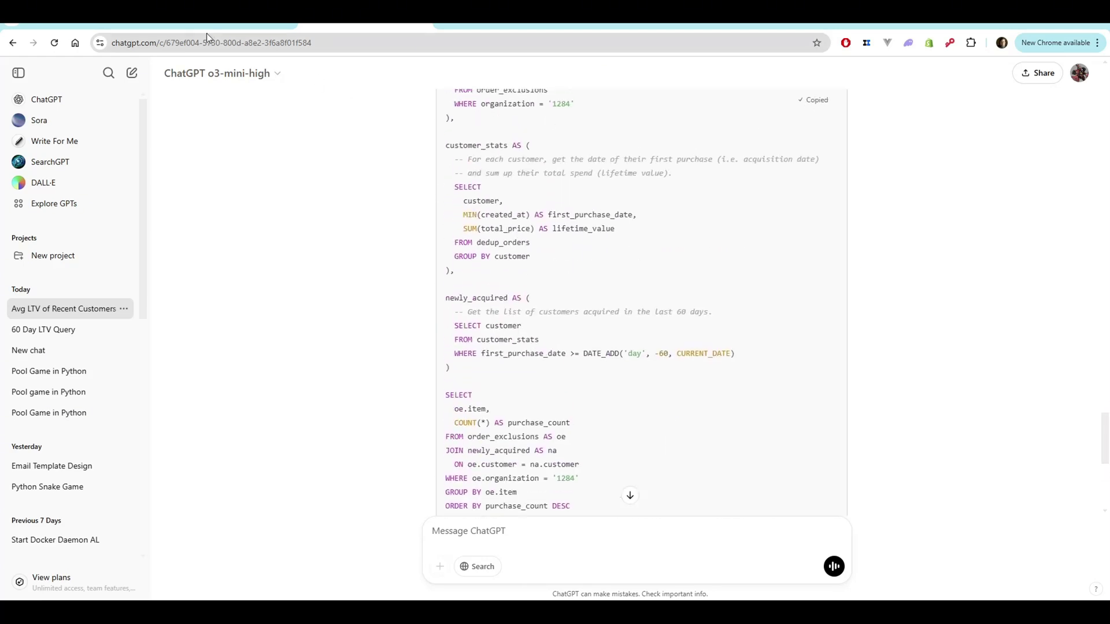
key("ctrl+Tab")
scroll(554, 347, "down", 5)
Replace Query 12 with o3-mini-high's SQL, run it, and highlight the oe alias after it fails.
key("ctrl+a")
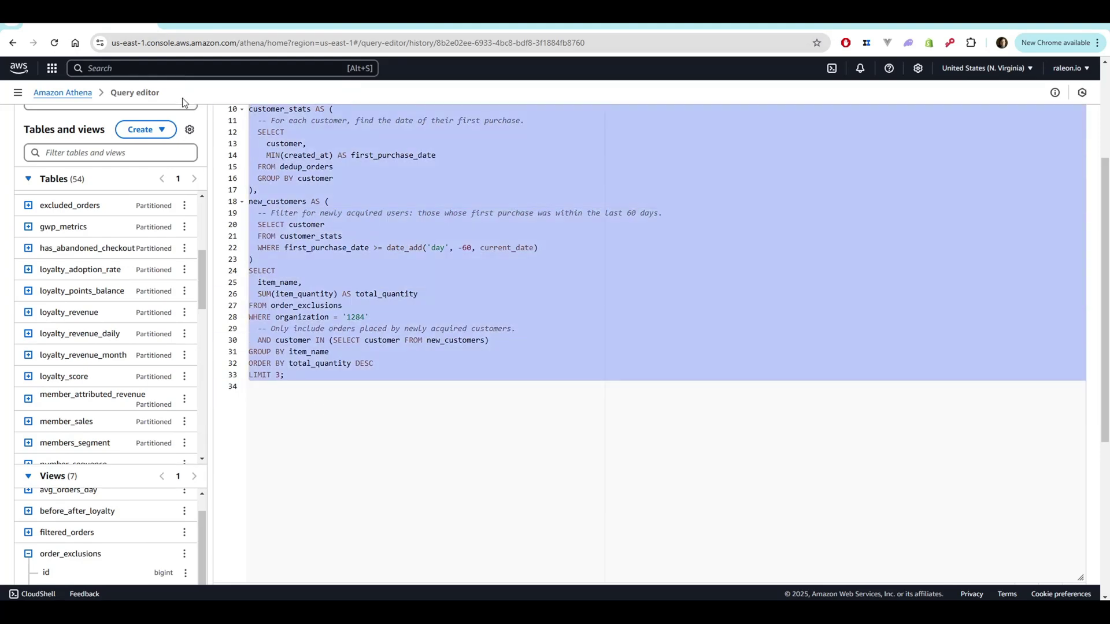
scroll(358, 286, "up", 5)
left_click_drag(249, 250, 249, 180)
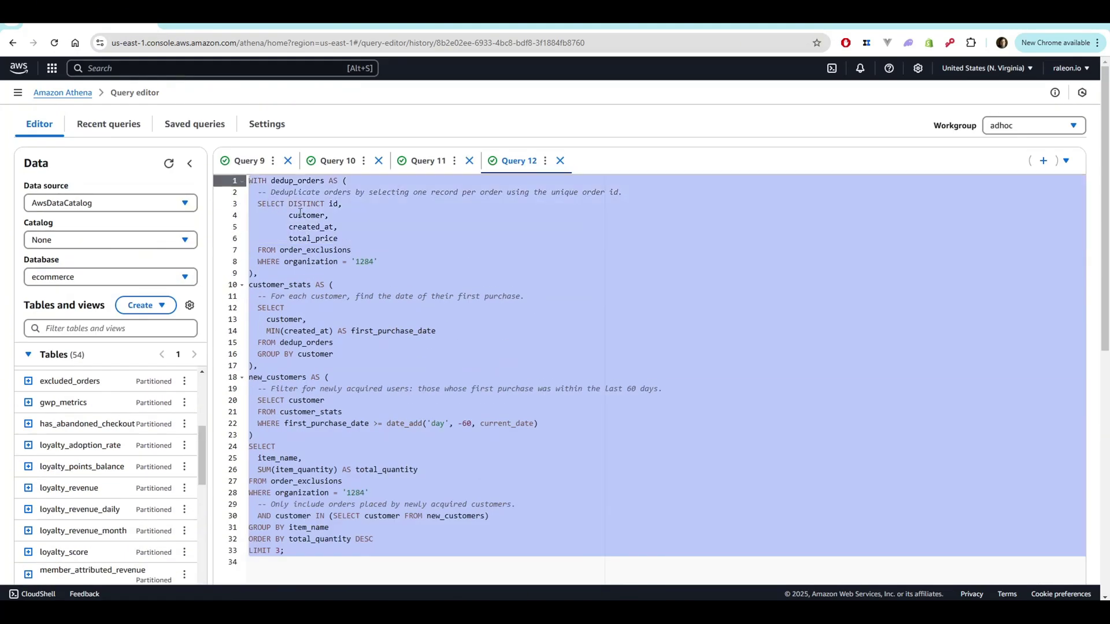
key("ctrl+v")
key("ctrl+Return")
scroll(473, 312, "up", 5)
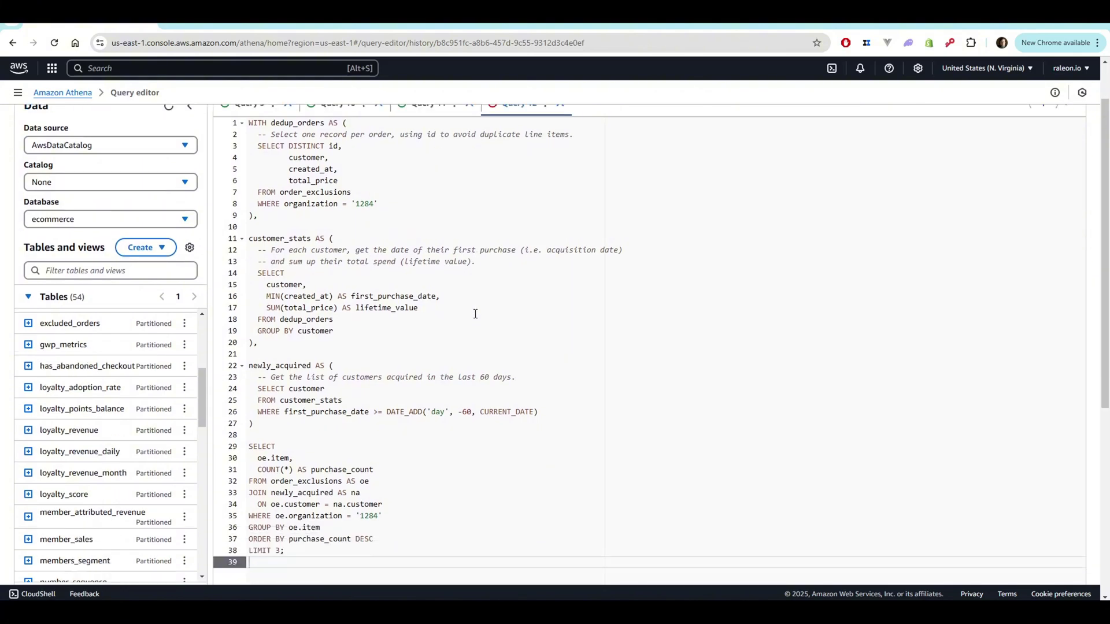
scroll(474, 313, "down", 5)
scroll(475, 314, "up", 5)
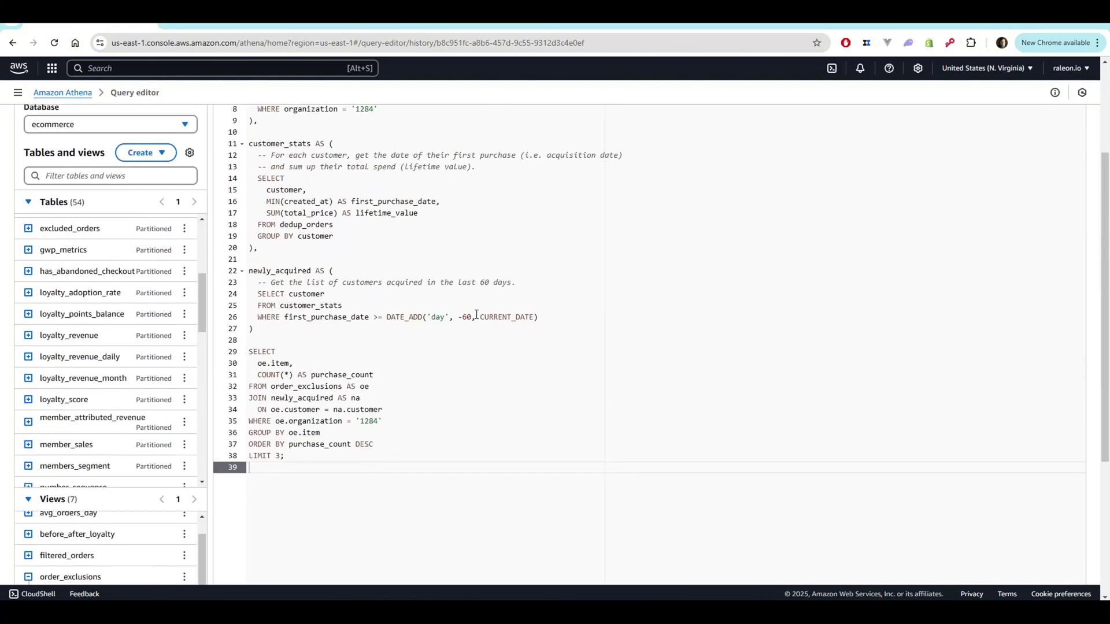
scroll(475, 314, "down", 5)
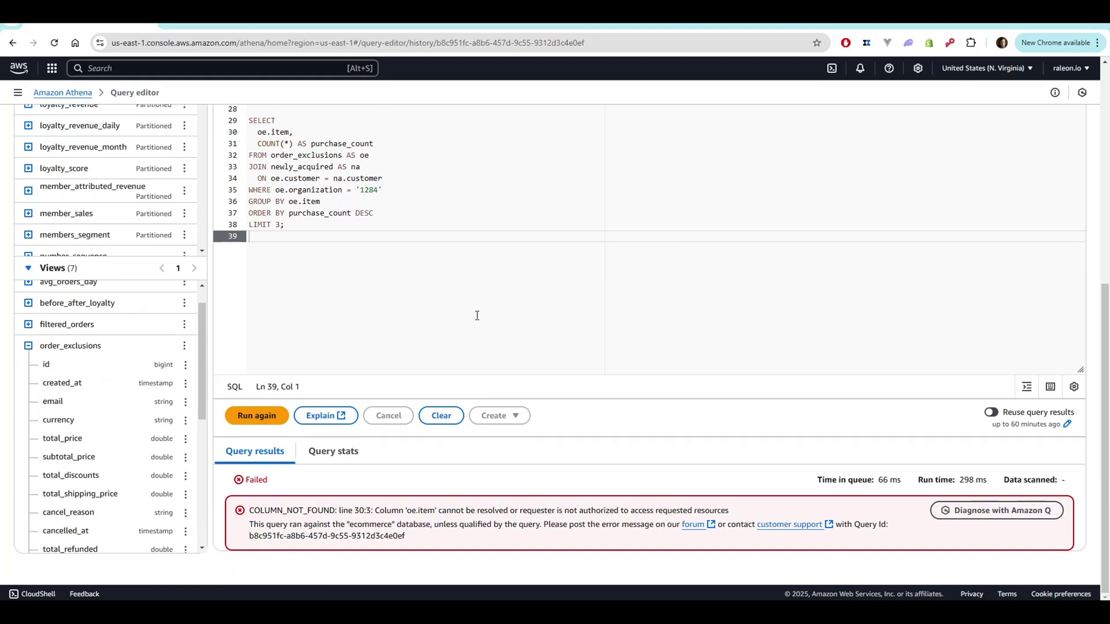
scroll(476, 315, "up", 3)
scroll(475, 315, "down", 3)
scroll(477, 315, "up", 3)
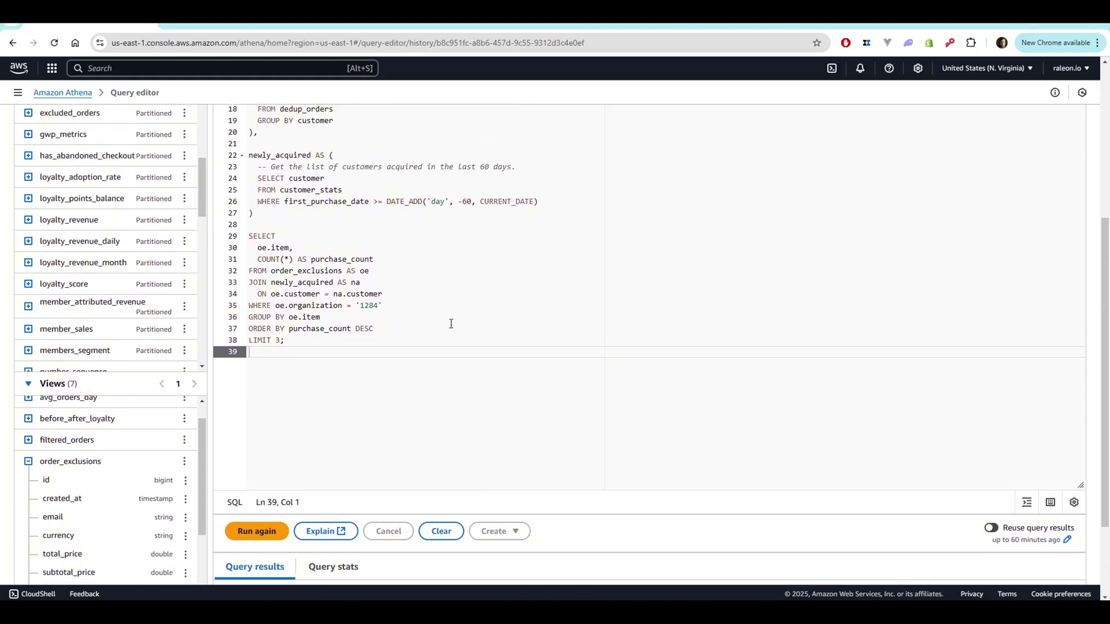
double_click(265, 248)
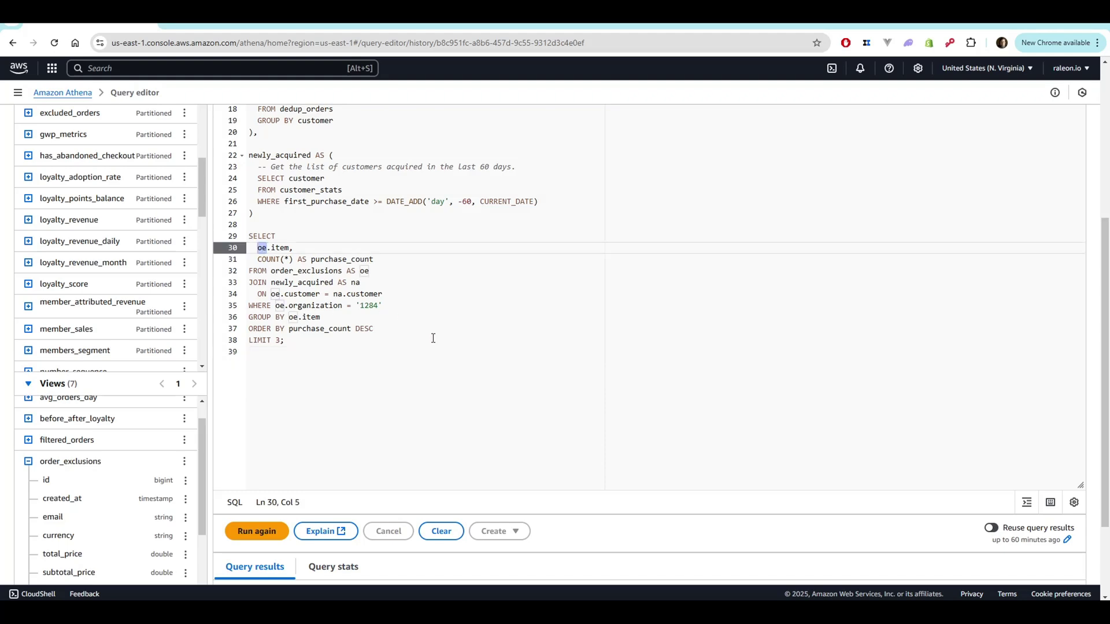
scroll(433, 338, "down", 3)
scroll(433, 338, "up", 6)
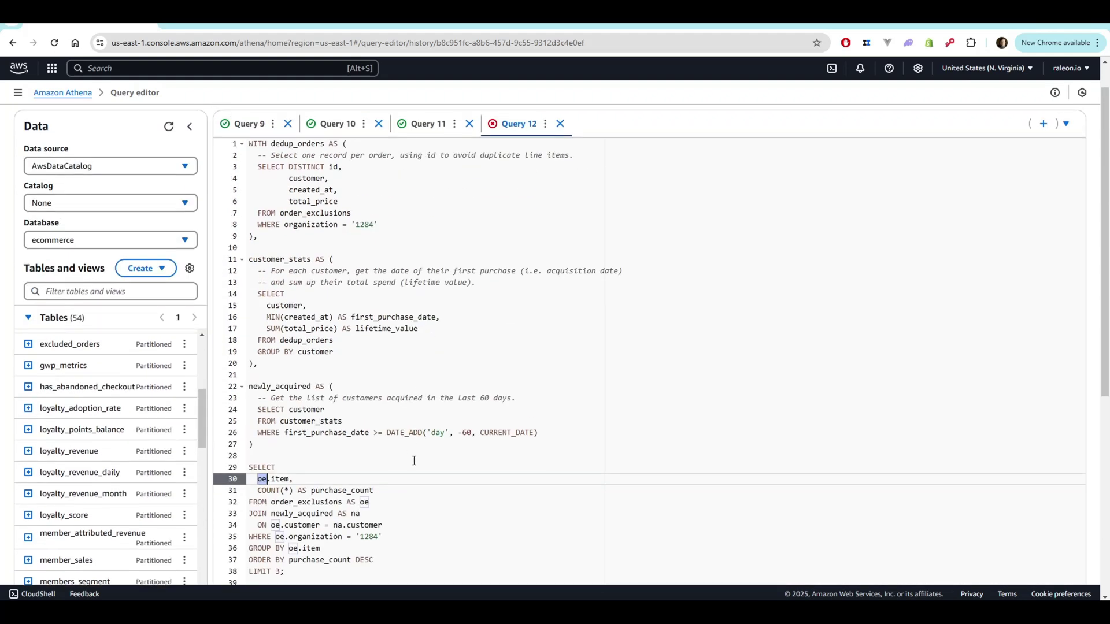
Search the failing query for 'oe' and step through its matches.
left_click(360, 460)
double_click(262, 479)
key("ctrl+f")
left_click(1023, 148)
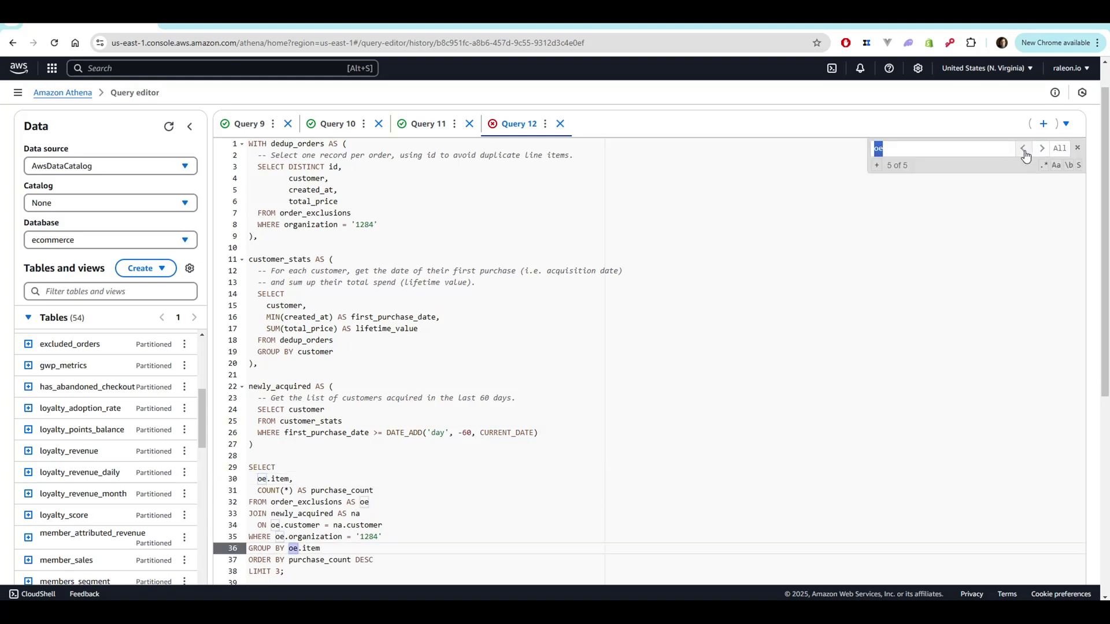
left_click(1024, 148)
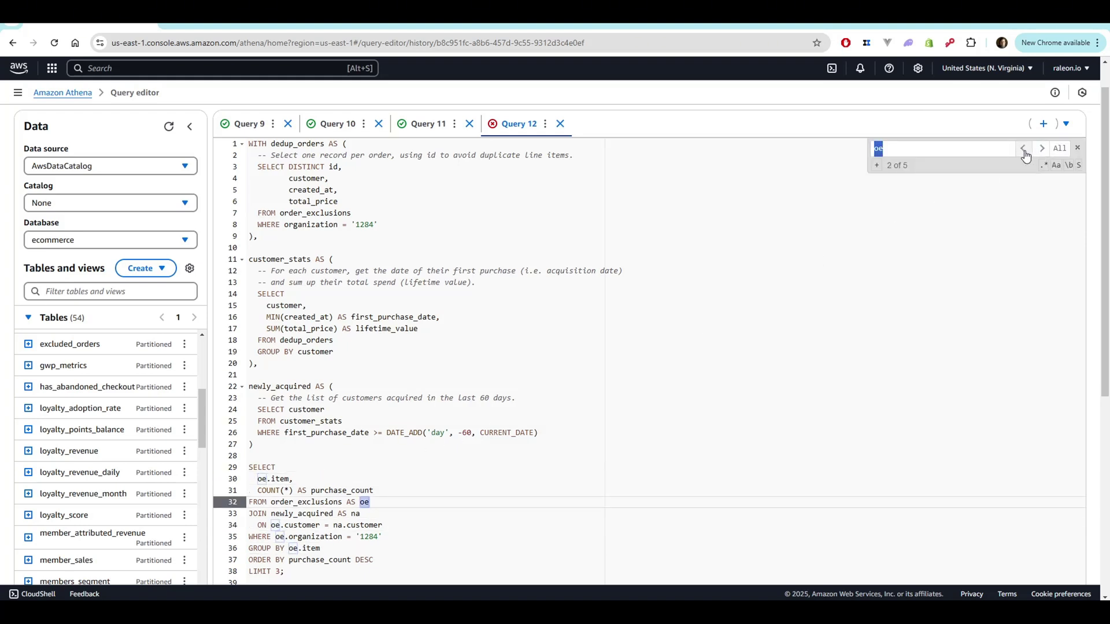
Inspect the 'order_exclusions AS oe' and oe.item lines, close the search, and go to DeepSeek.
left_click_drag(371, 502, 244, 507)
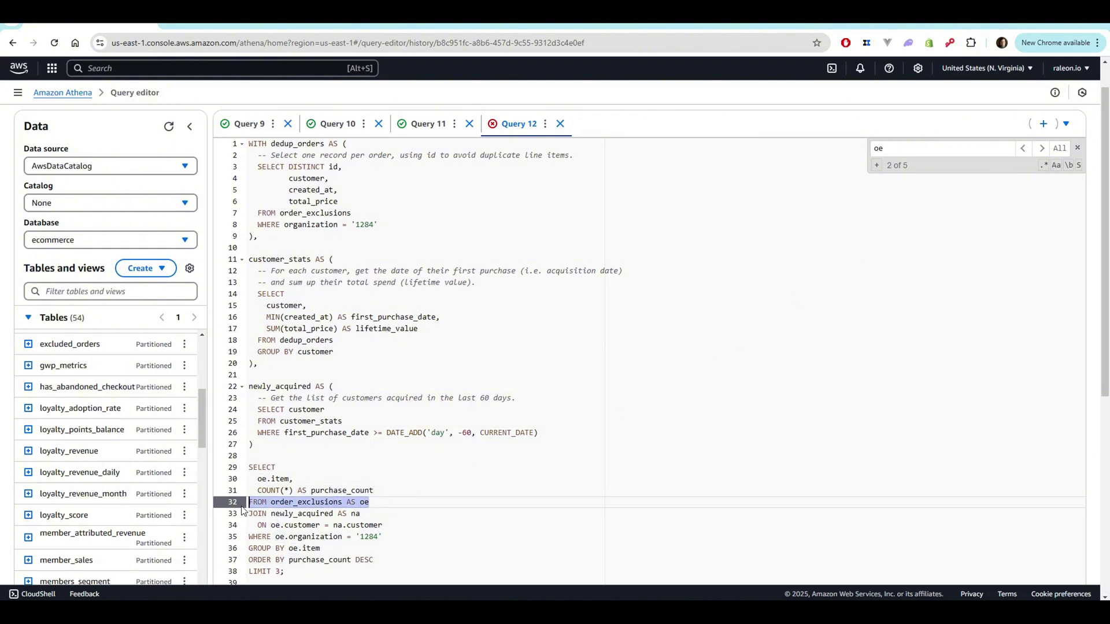
left_click(310, 503)
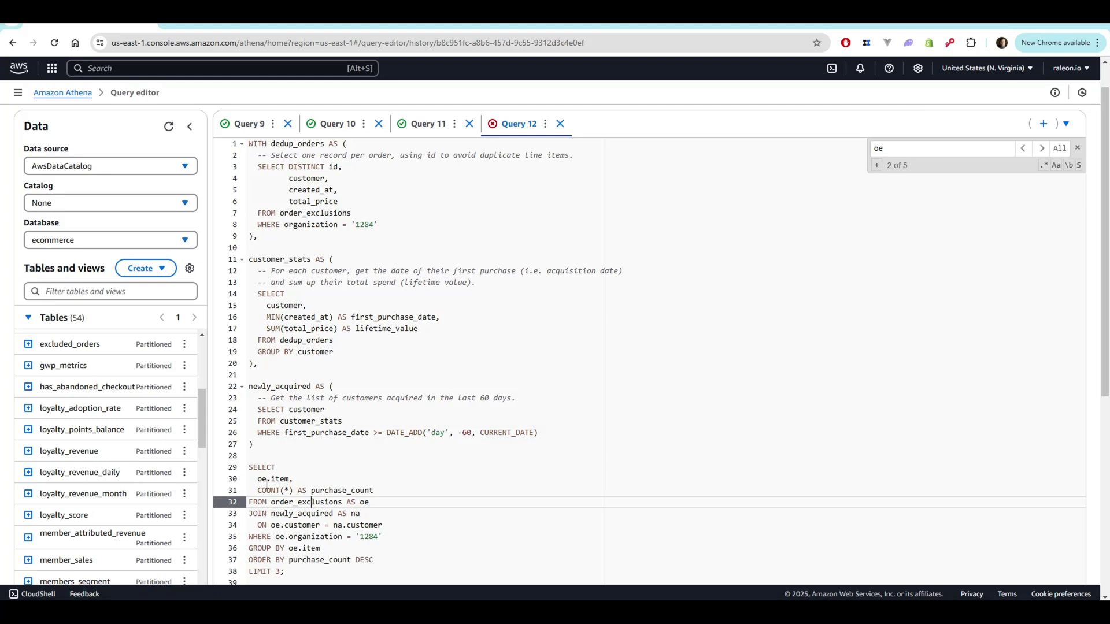
left_click(270, 479)
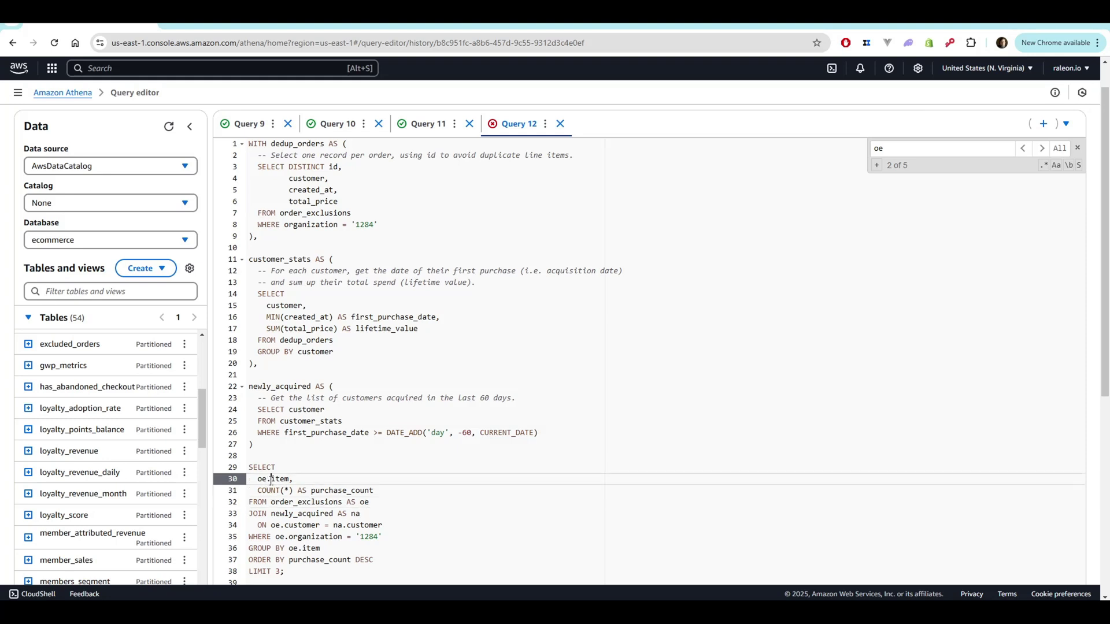
double_click(298, 502)
left_click(298, 502)
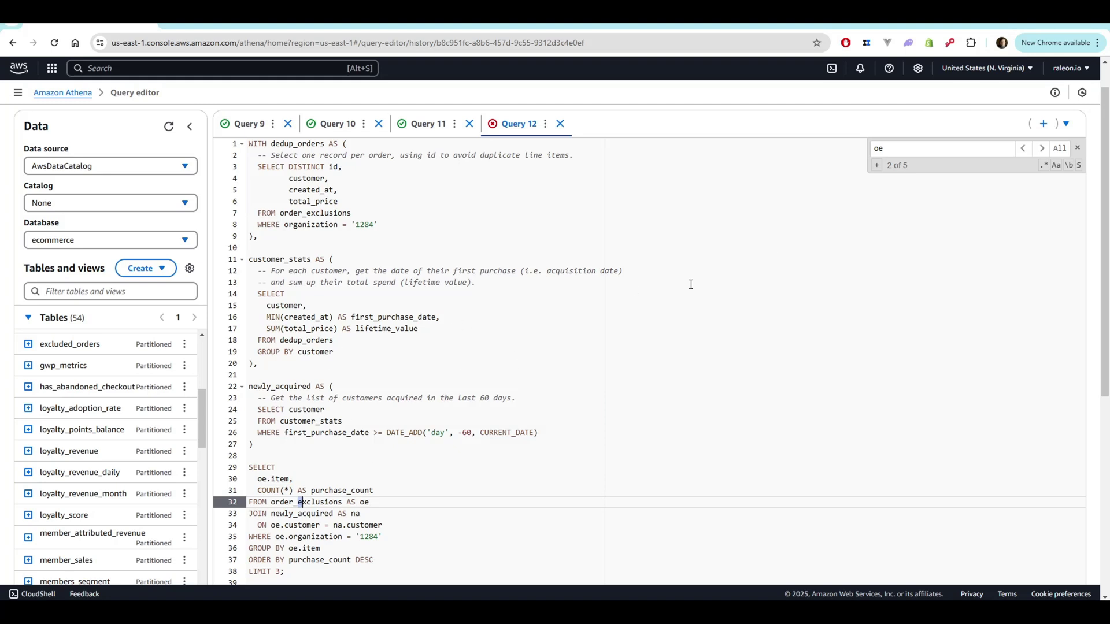
left_click(1077, 149)
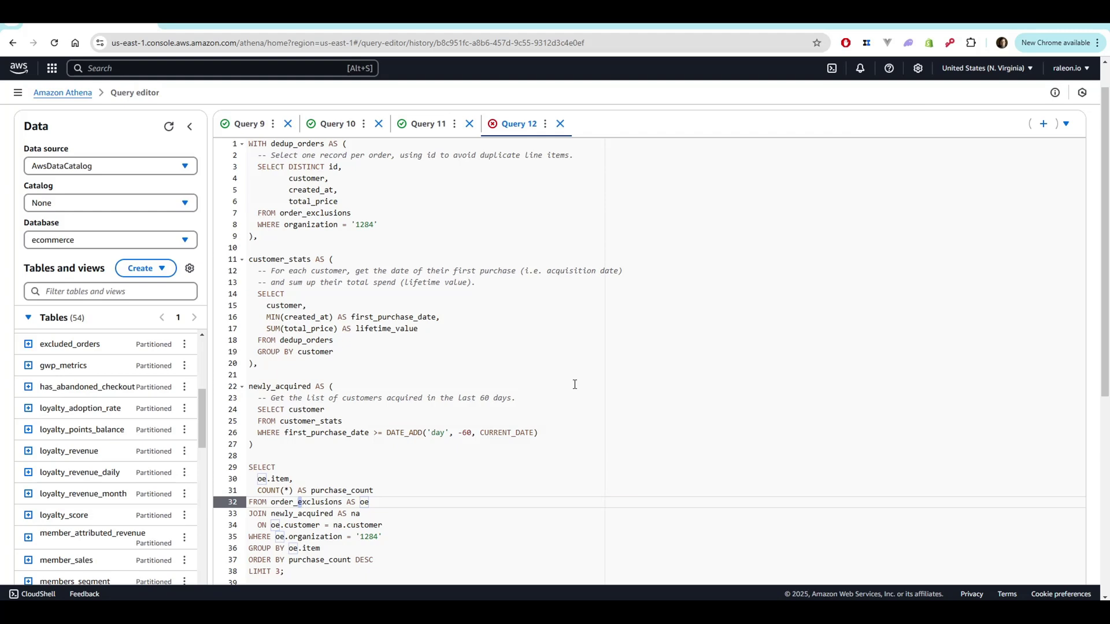
scroll(574, 385, "down", 1)
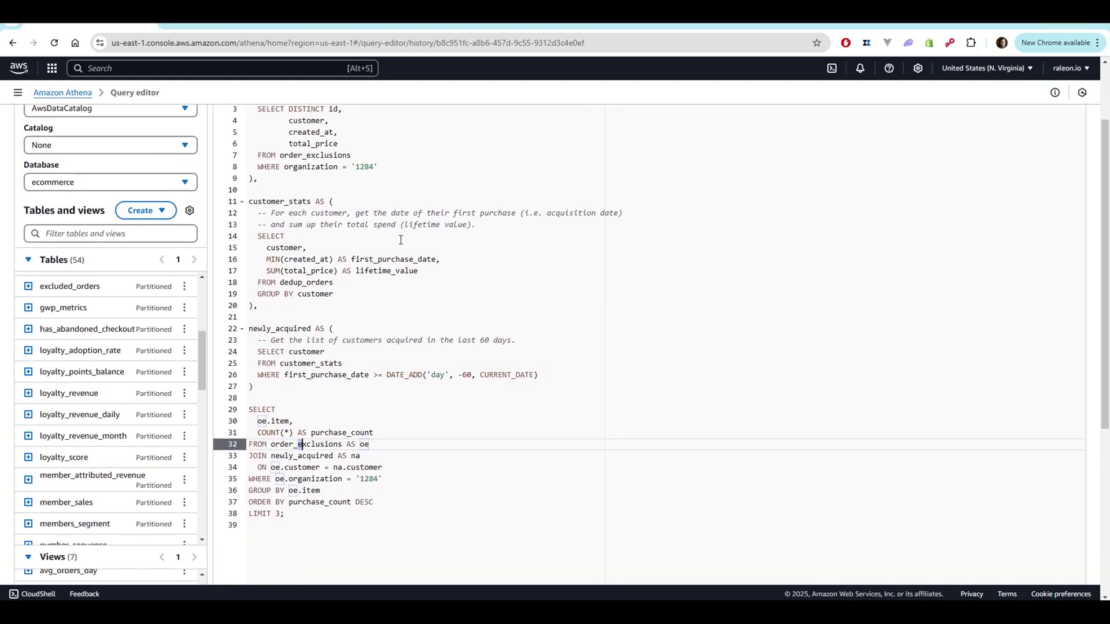
left_click(218, 25)
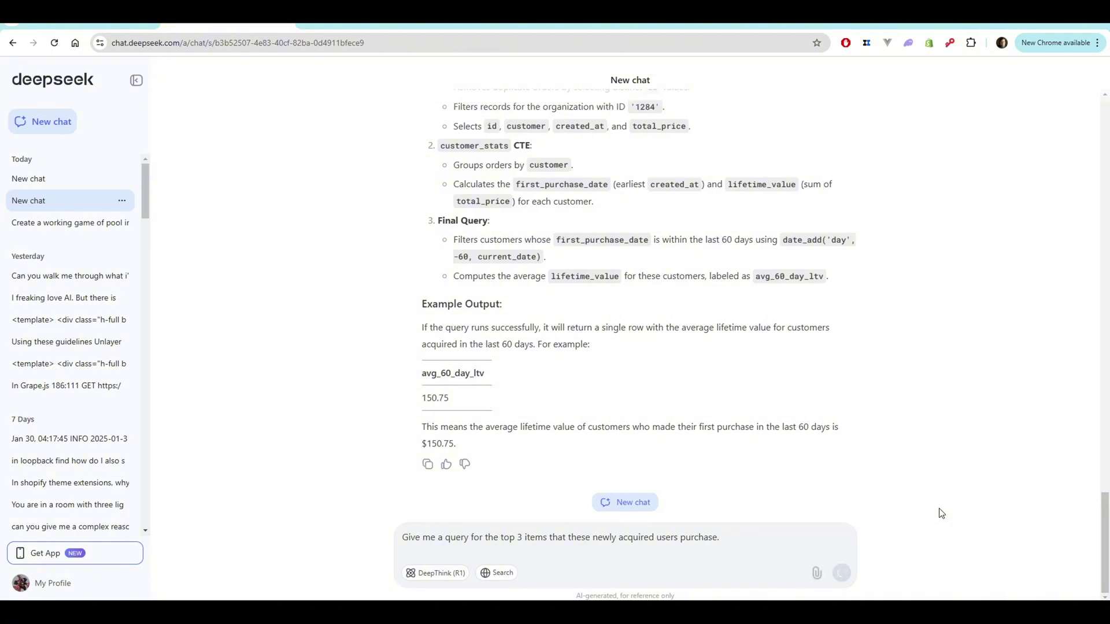
Send DeepSeek the top-3-items prompt and return to Athena once its SQL arrives.
key("Return")
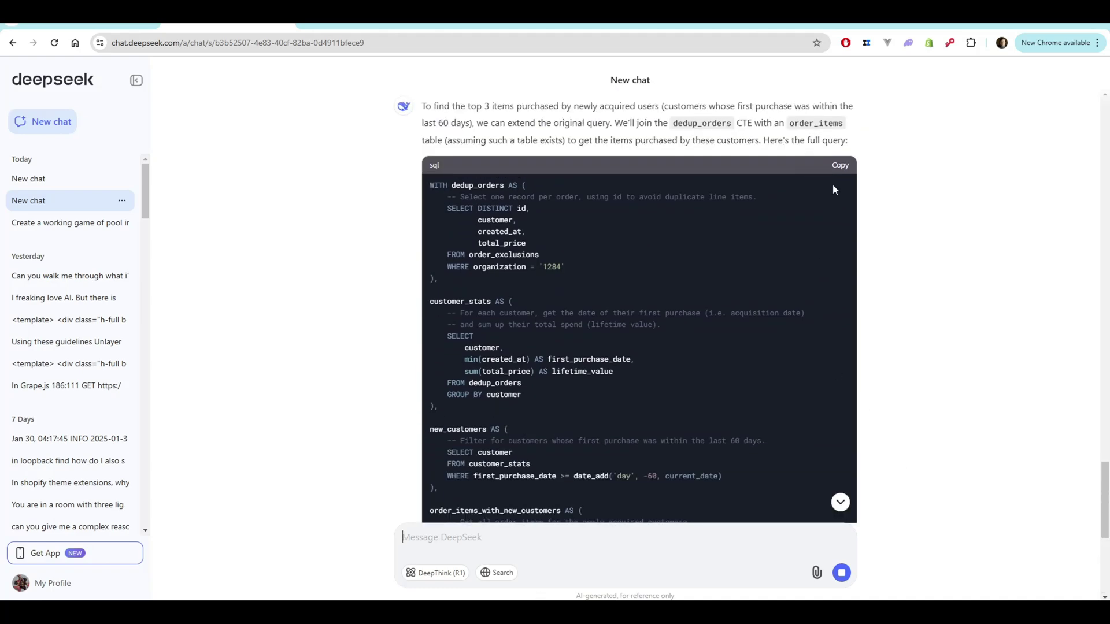
left_click(110, 32)
Run DeepSeek's SQL in Athena and note the TABLE_NOT_FOUND error for order_items.
key("ctrl+a")
left_click(501, 405)
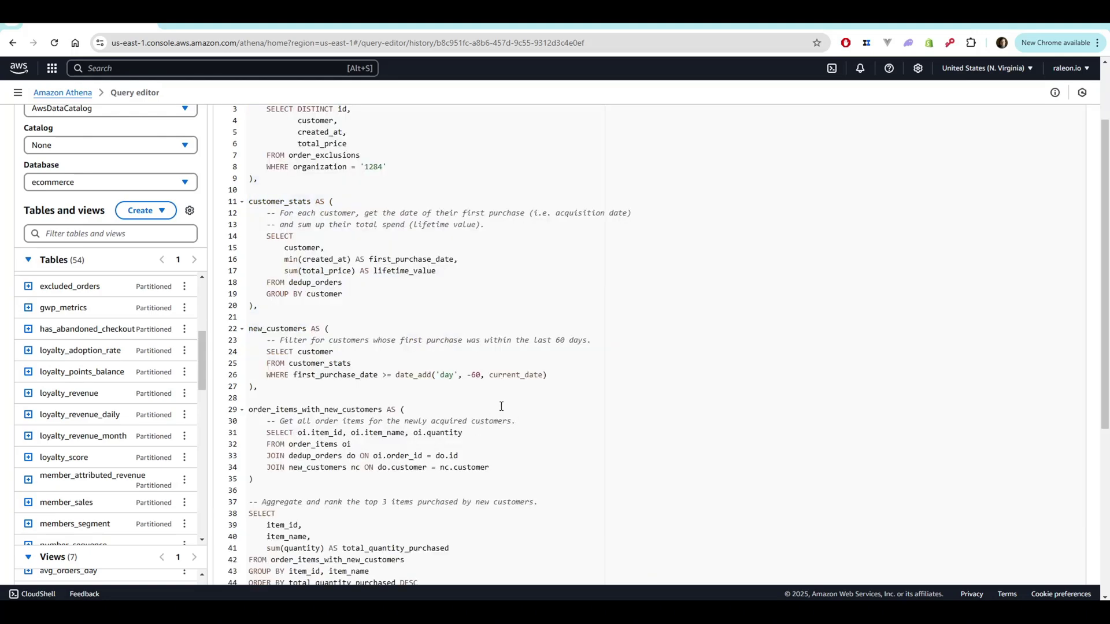
key("ctrl+v")
key("ctrl+Return")
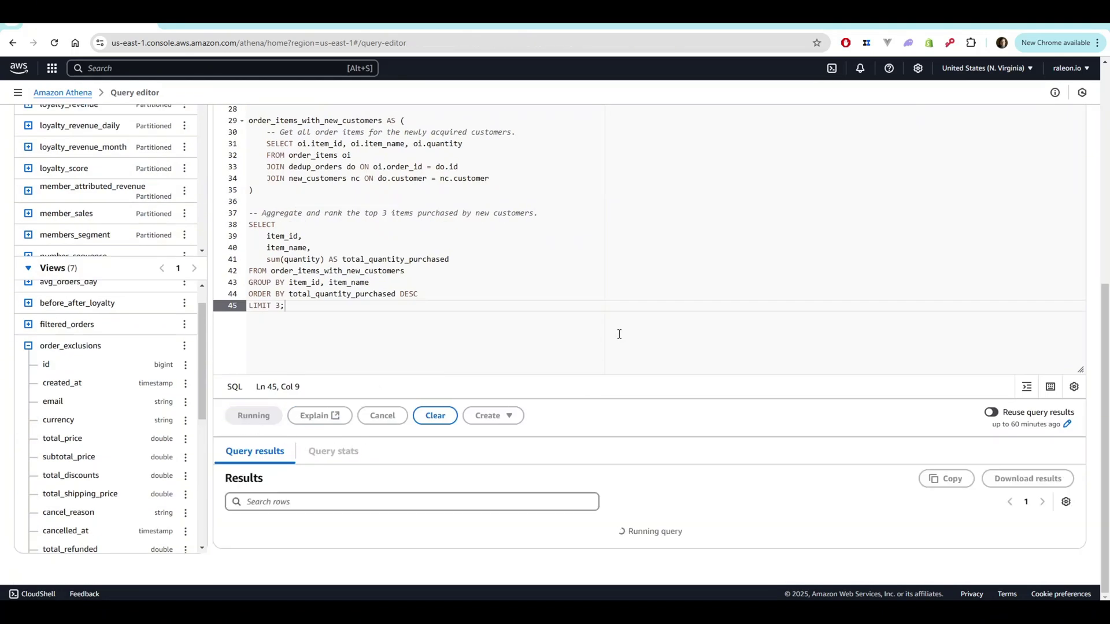
scroll(618, 333, "up", 8)
scroll(618, 338, "down", 4)
scroll(617, 342, "up", 5)
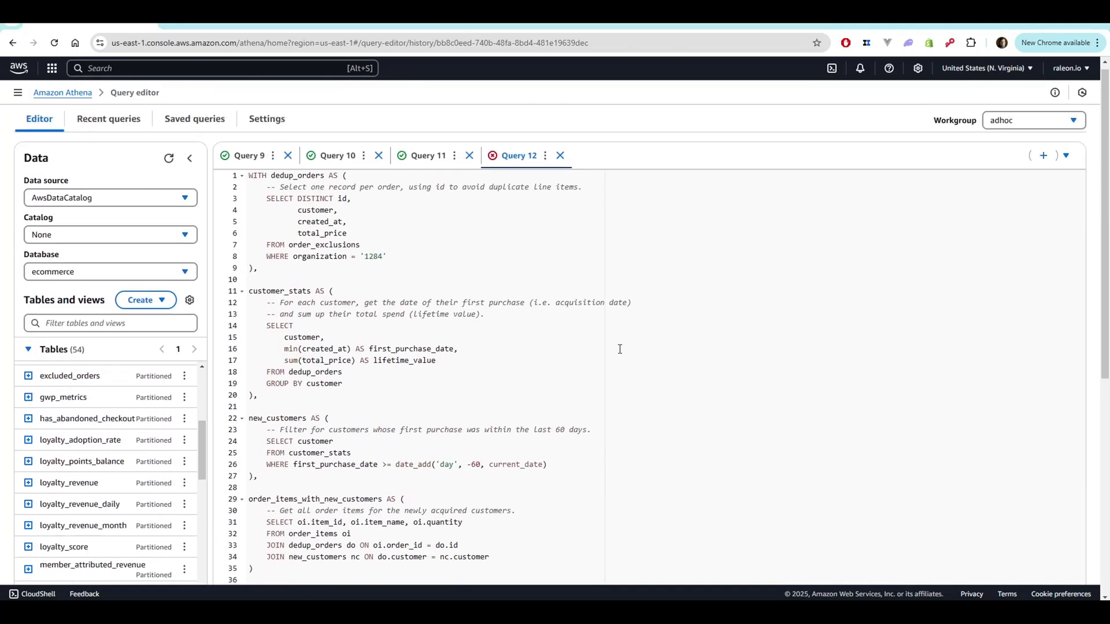
scroll(619, 348, "down", 5)
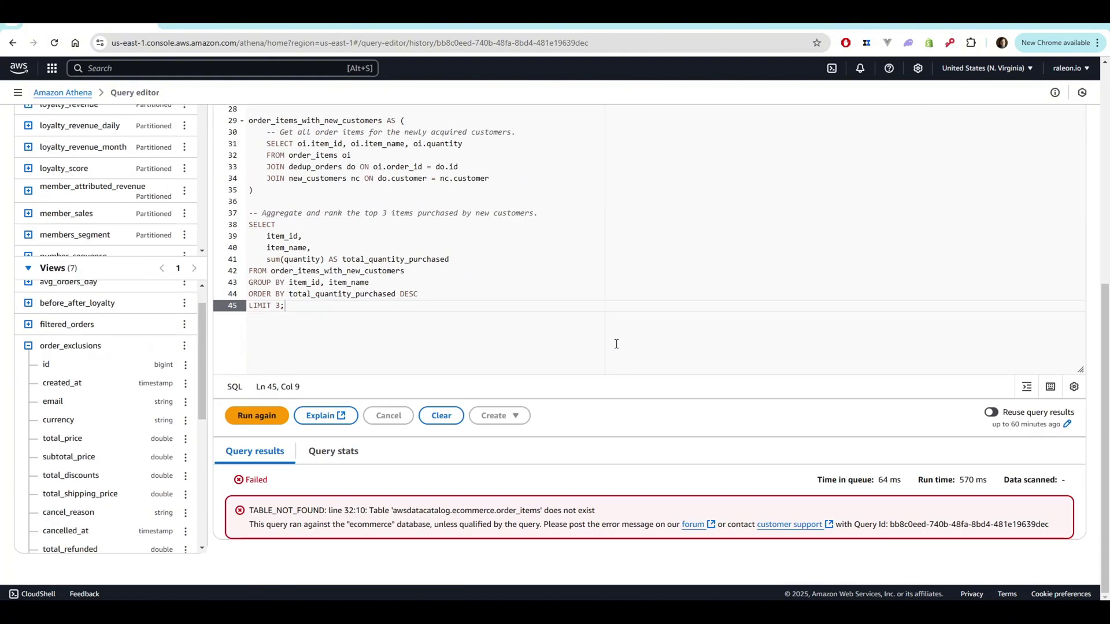
scroll(613, 341, "up", 1)
scroll(613, 340, "down", 1)
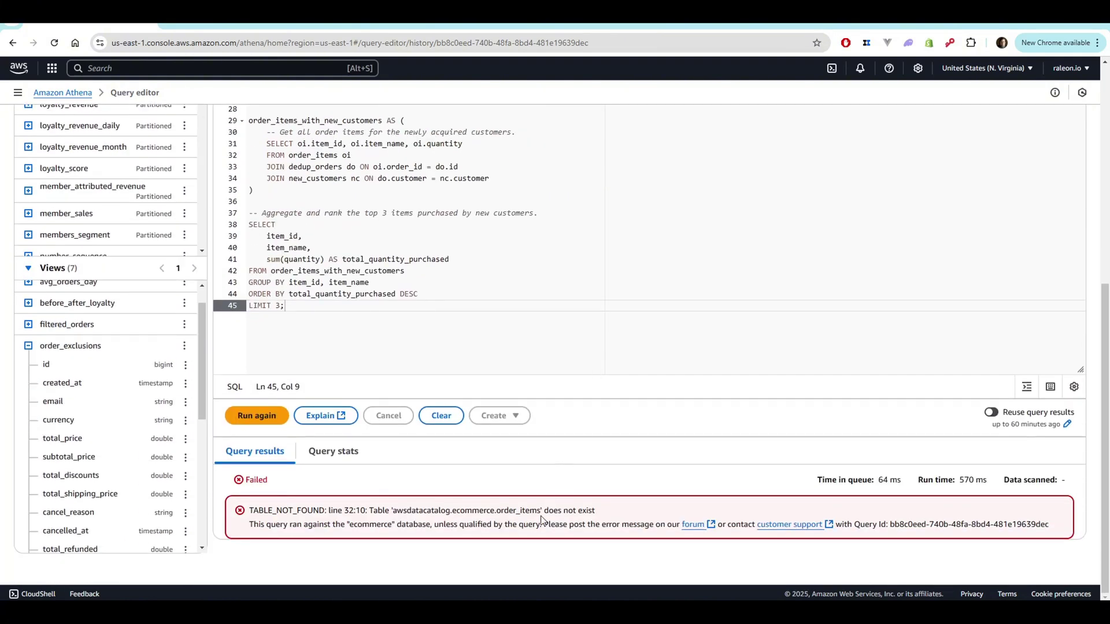
left_click_drag(537, 512, 452, 511)
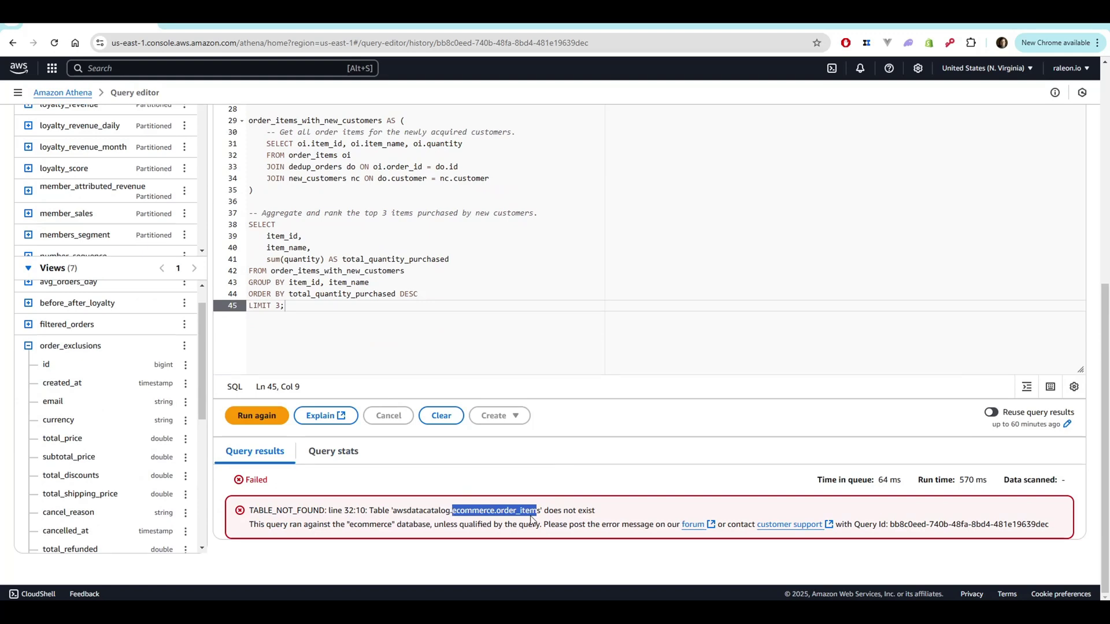
scroll(541, 422, "up", 5)
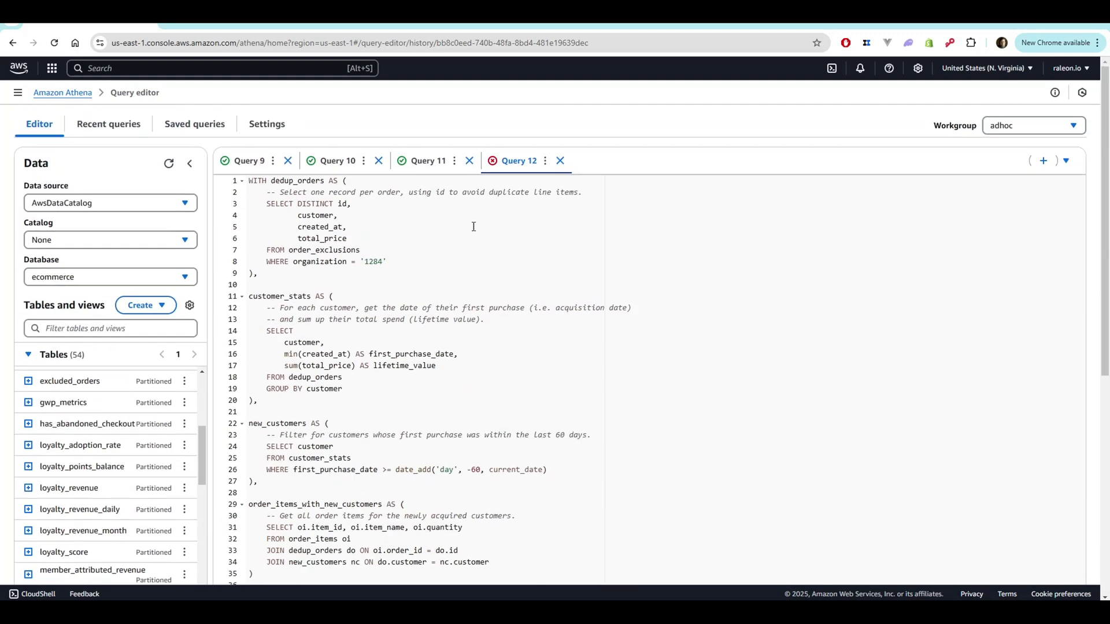
left_click(228, 29)
scroll(351, 354, "down", 4)
scroll(373, 360, "up", 2)
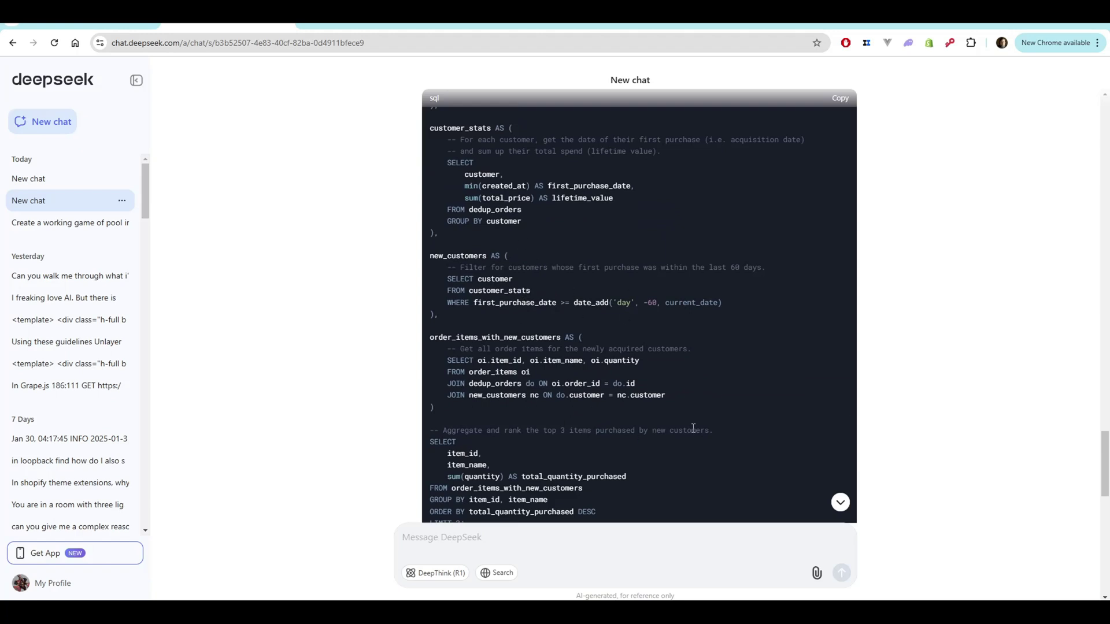
Back in the ChatGPT chat, pick o3-mini from the model selector.
left_click(353, 29)
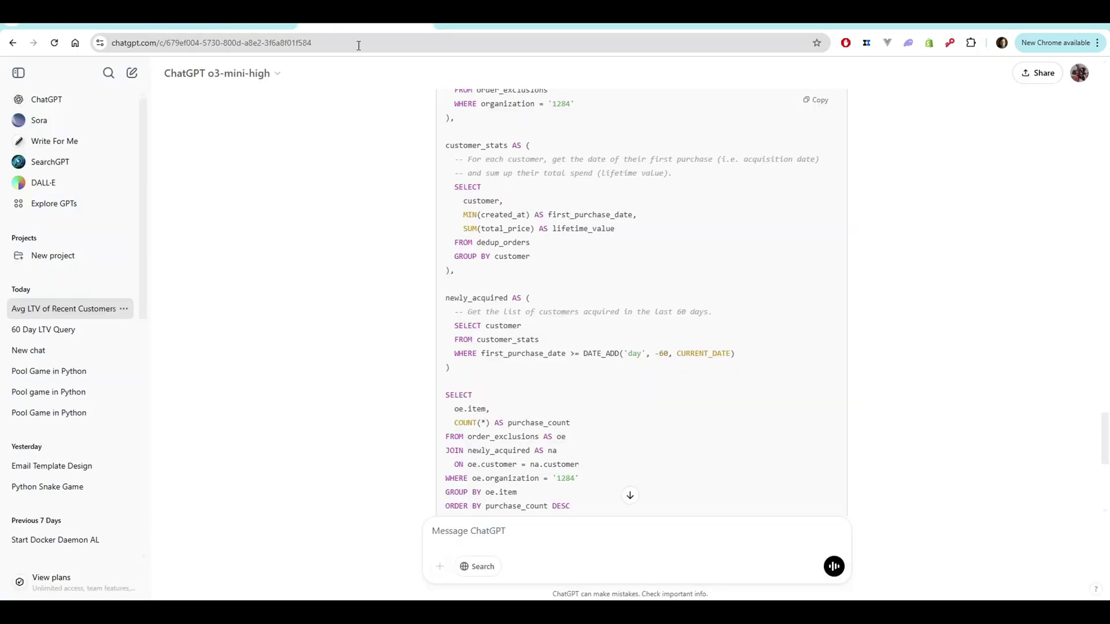
left_click(251, 78)
left_click(247, 249)
scroll(364, 379, "down", 3)
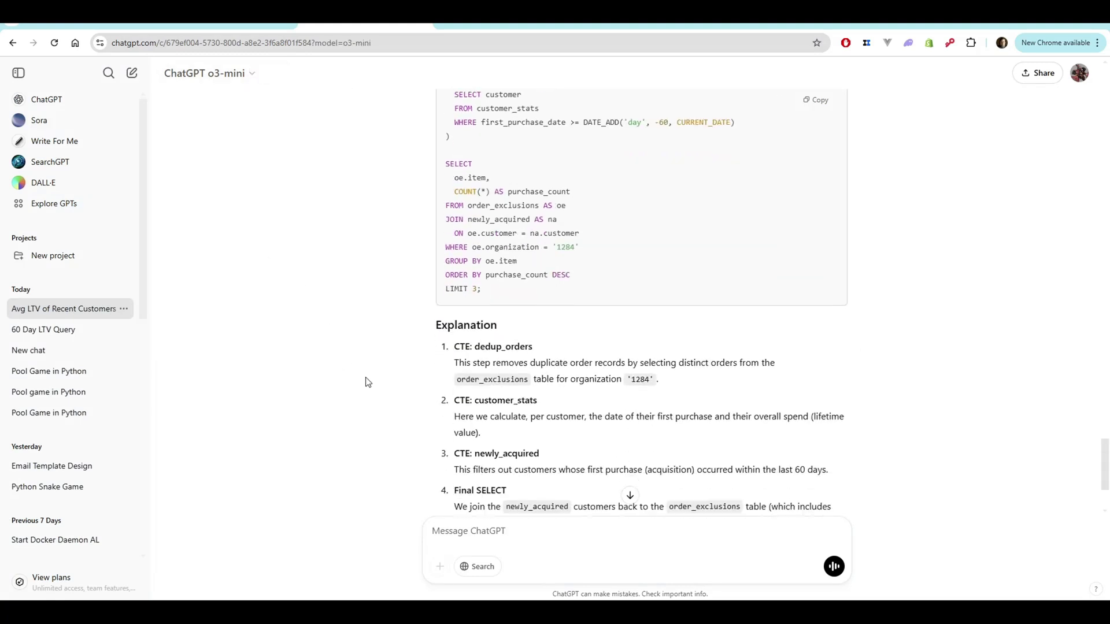